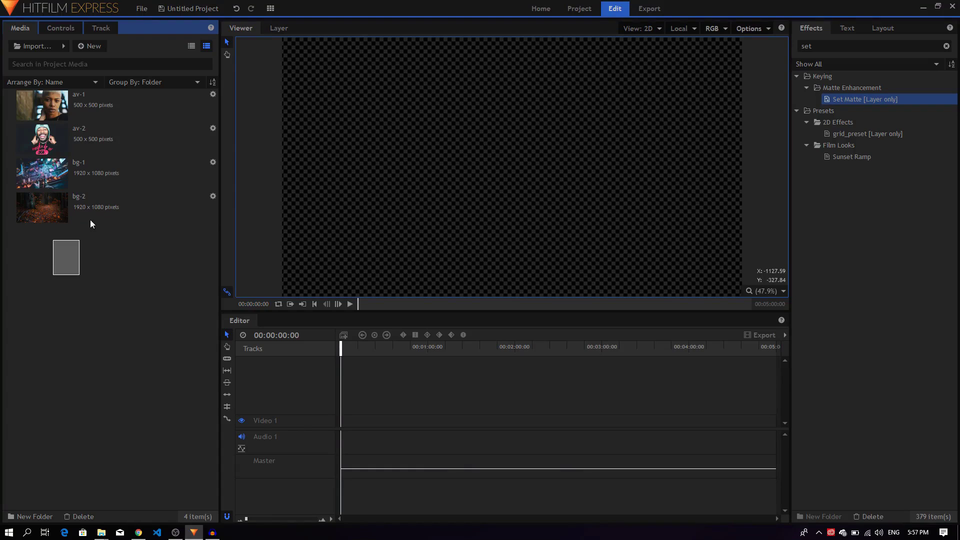
- Create a new composite shot named main
left_click_drag(90, 223, 97, 246)
left_click(28, 233)
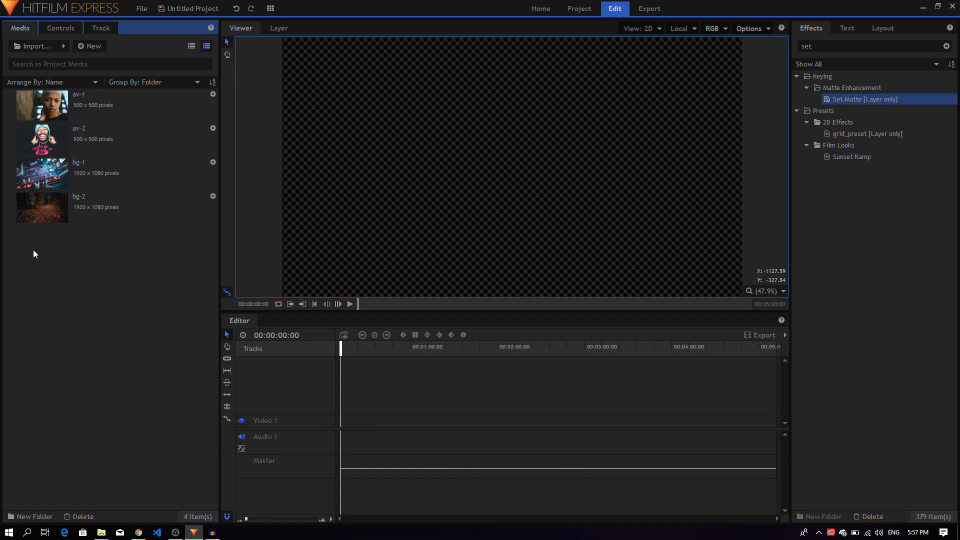
left_click(103, 46)
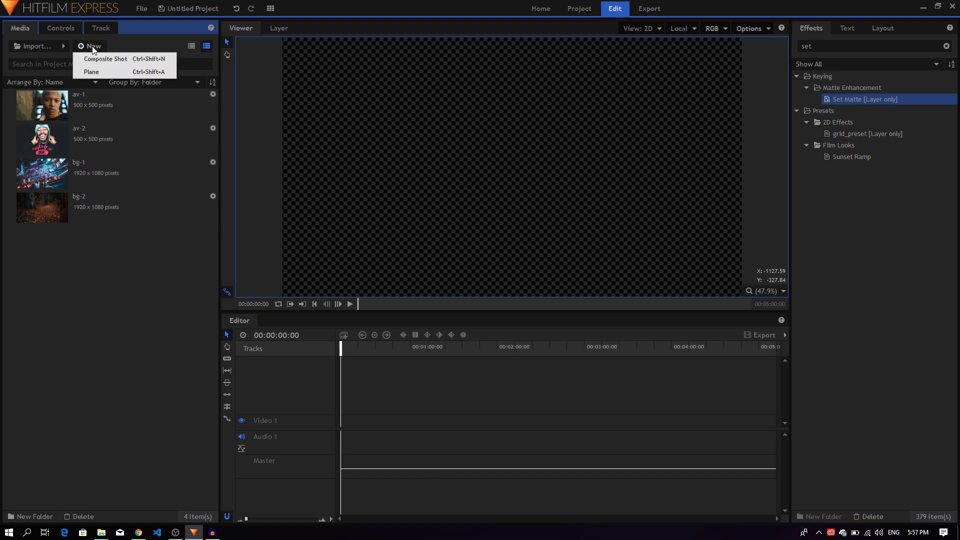
left_click(95, 58)
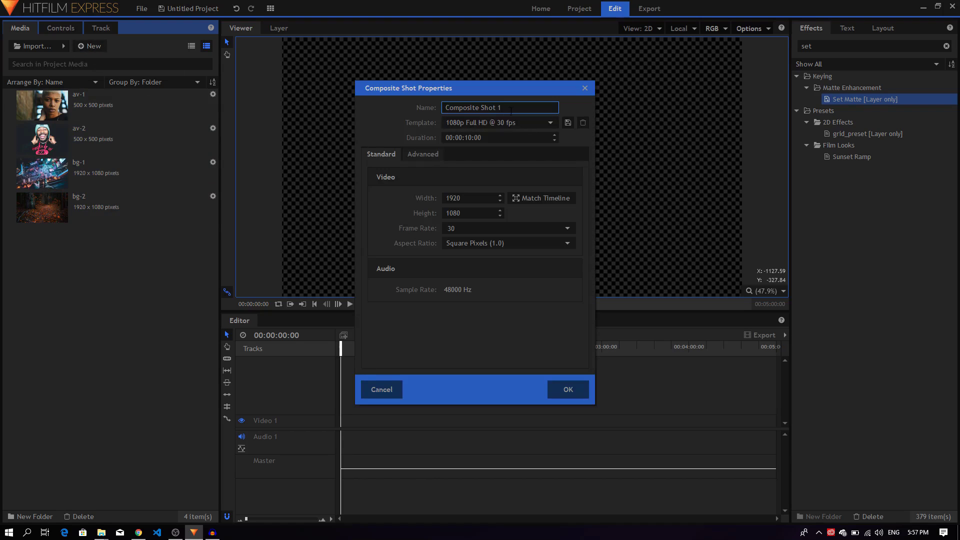
type("main")
left_click(568, 386)
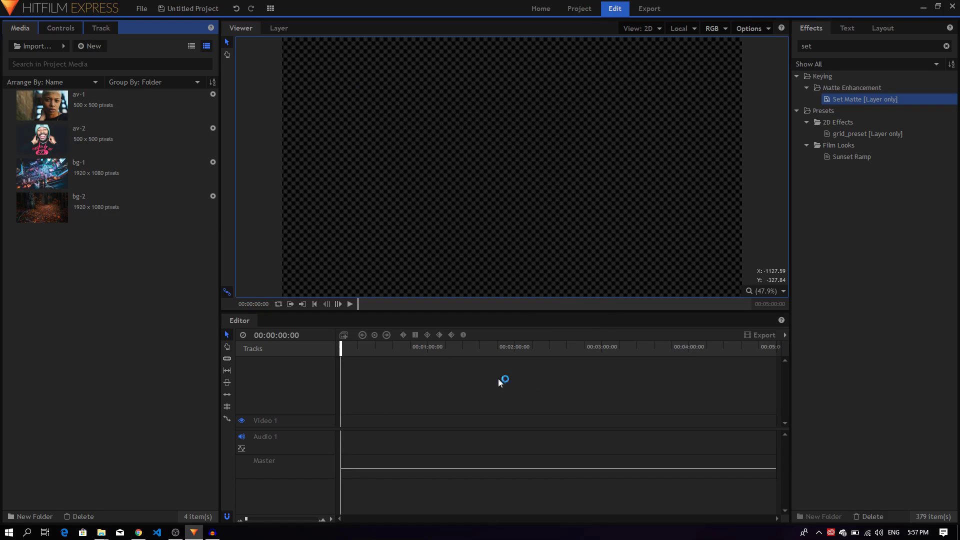
- Create a second composite shot named BG and place the bg-1 city image in its timeline
left_click(95, 46)
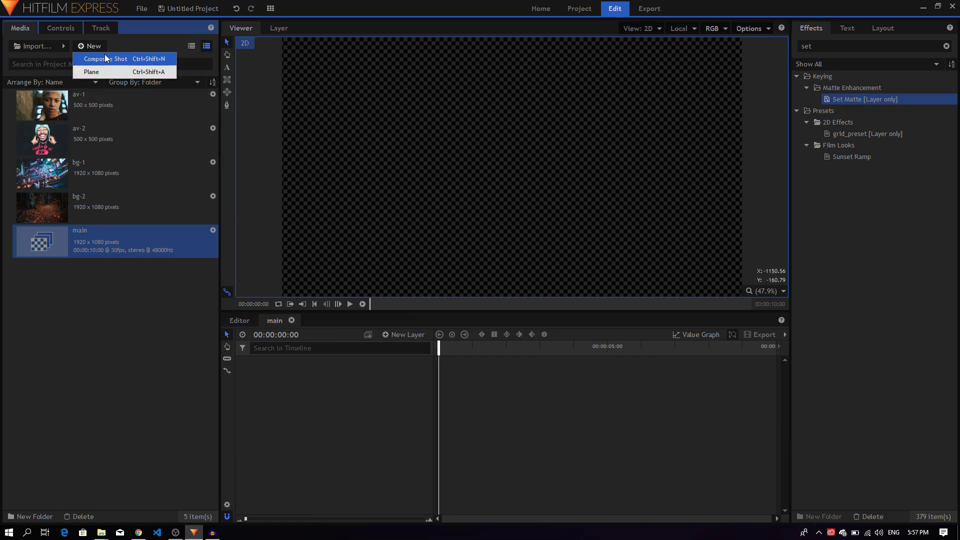
left_click(105, 57)
triple_click(516, 107)
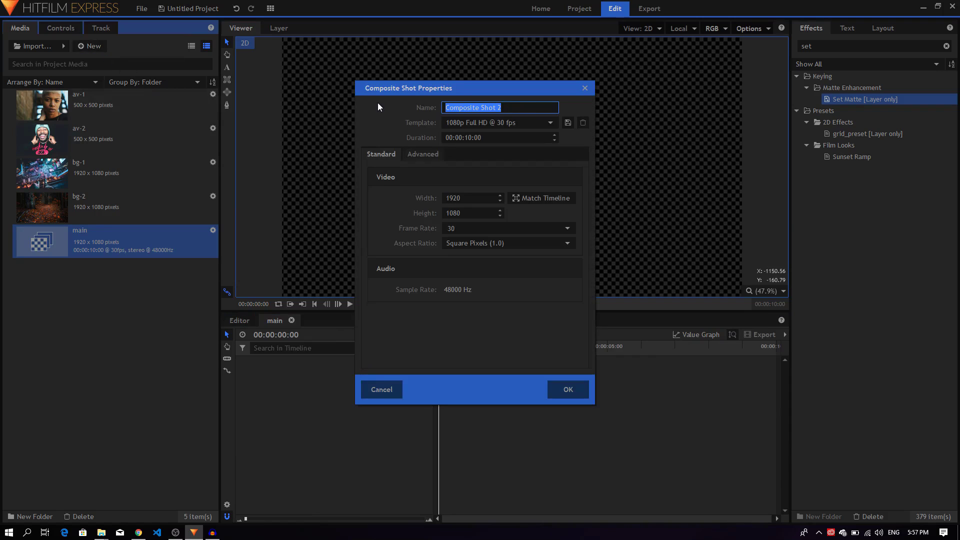
type("bg")
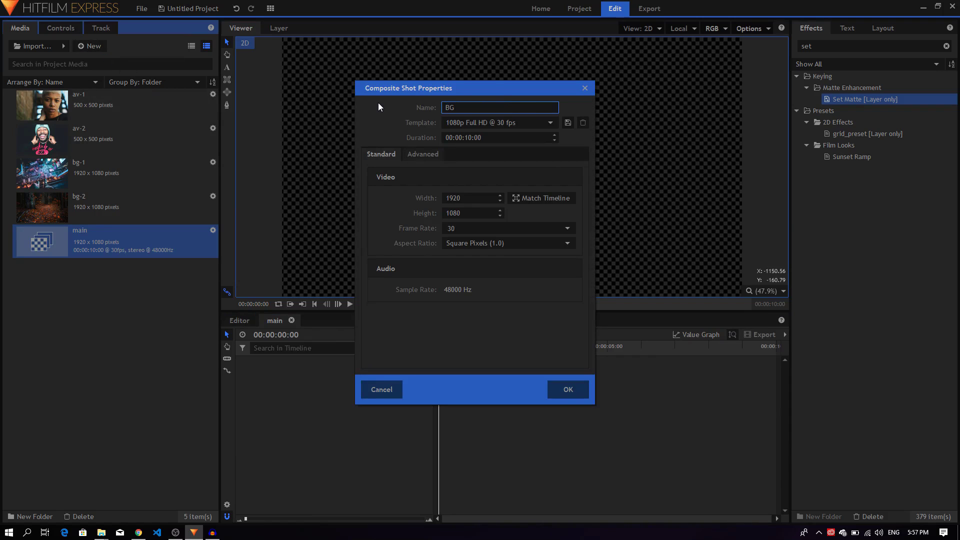
key("Return")
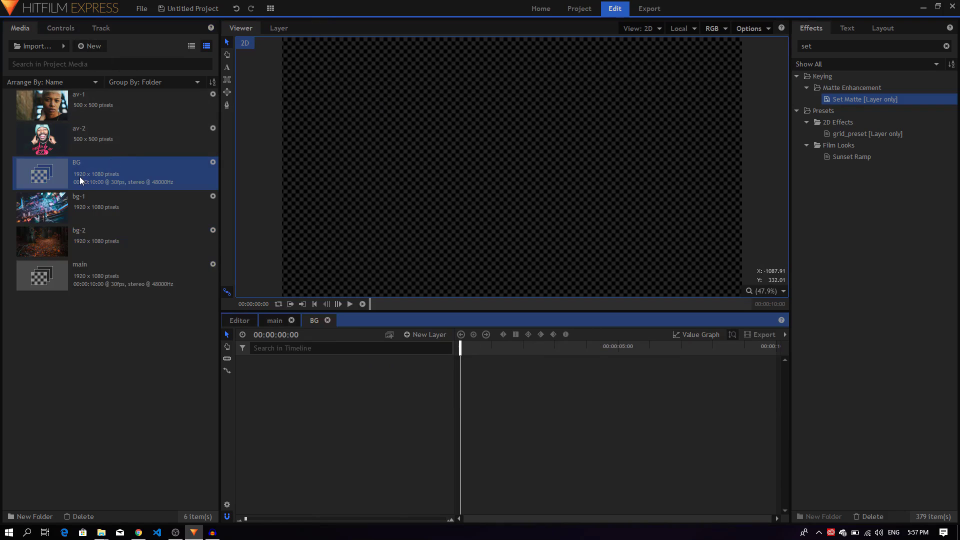
left_click(109, 202)
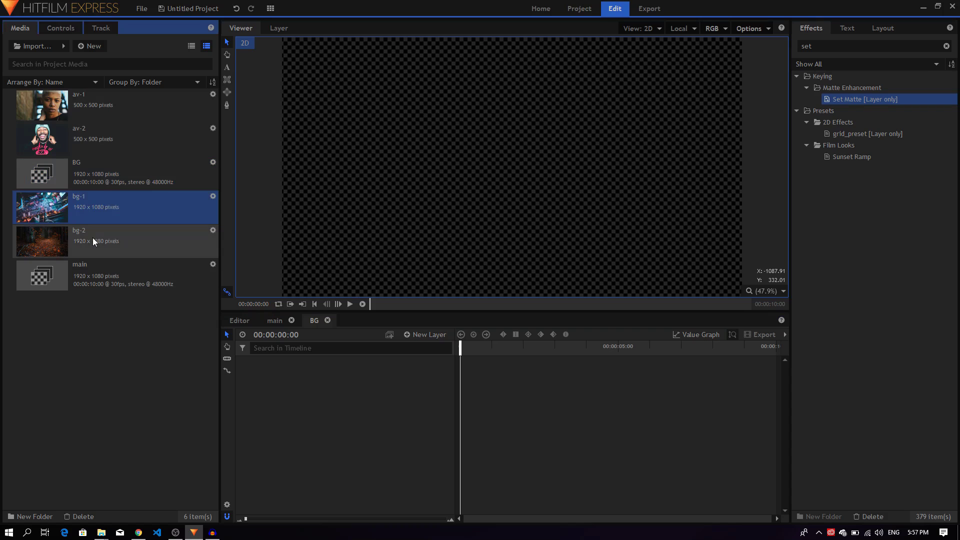
left_click_drag(71, 208, 275, 360)
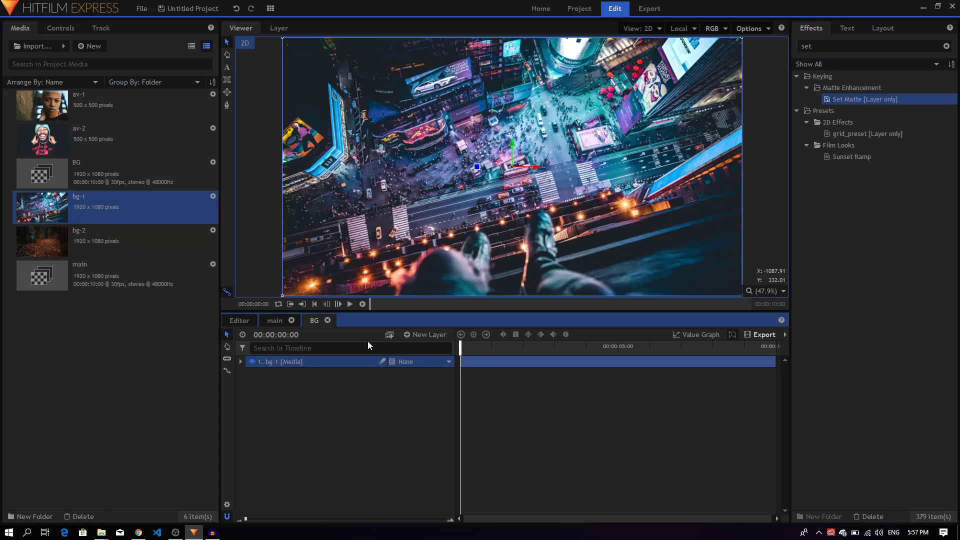
- Back in main, add a grey plane layer named rect
left_click(328, 320)
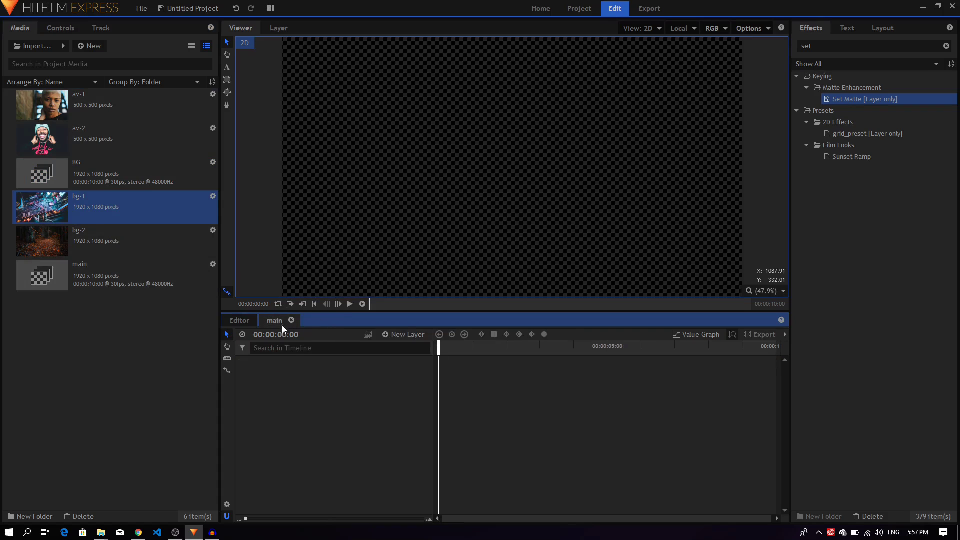
left_click(406, 335)
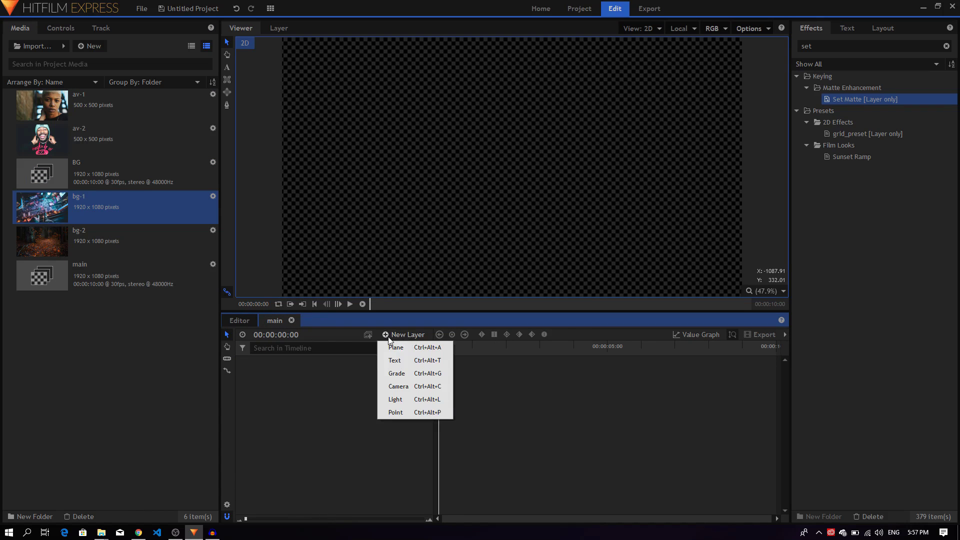
left_click(395, 345)
key("ctrl+a")
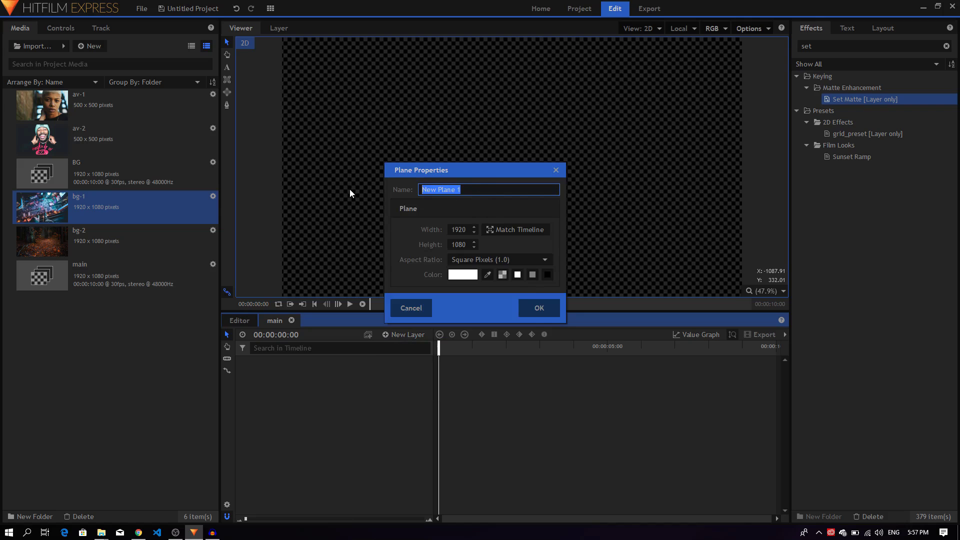
type("rect")
left_click(532, 276)
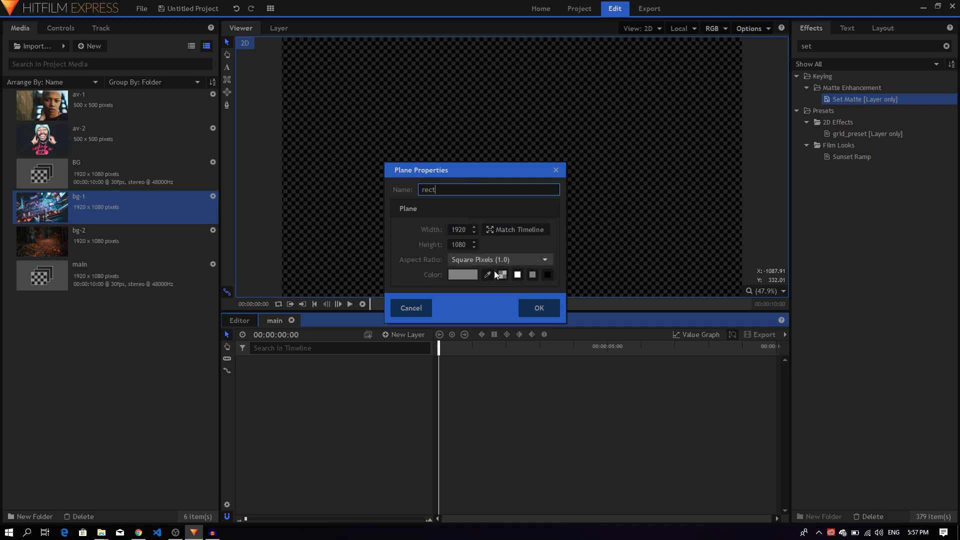
left_click(537, 307)
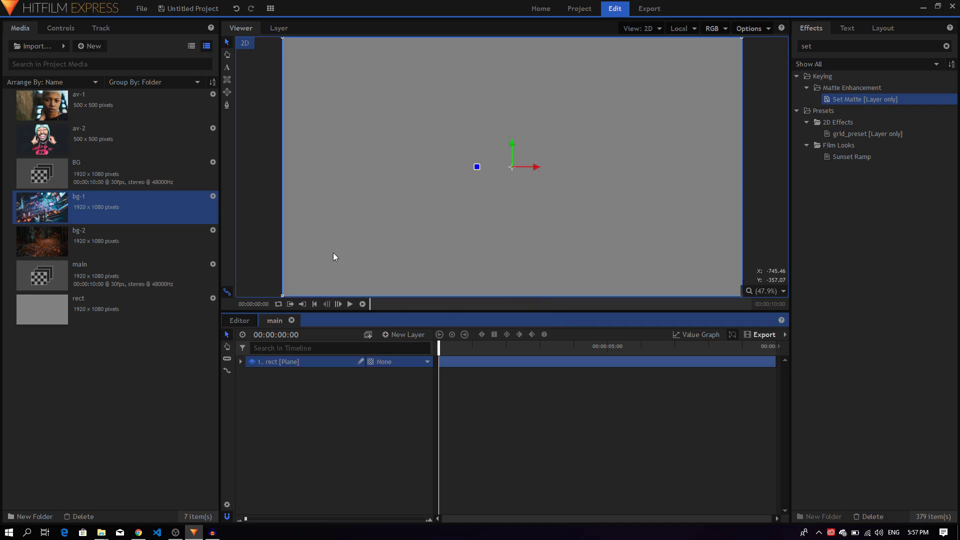
- Mask the rect plane to a wide rectangle with 22 px mask expansion for rounded corners
left_click(228, 84)
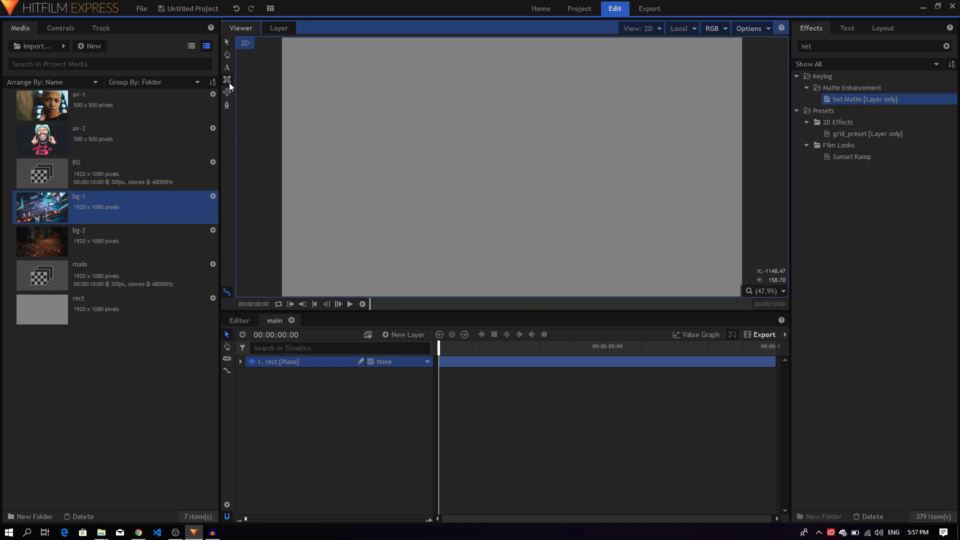
left_click_drag(293, 117, 717, 232)
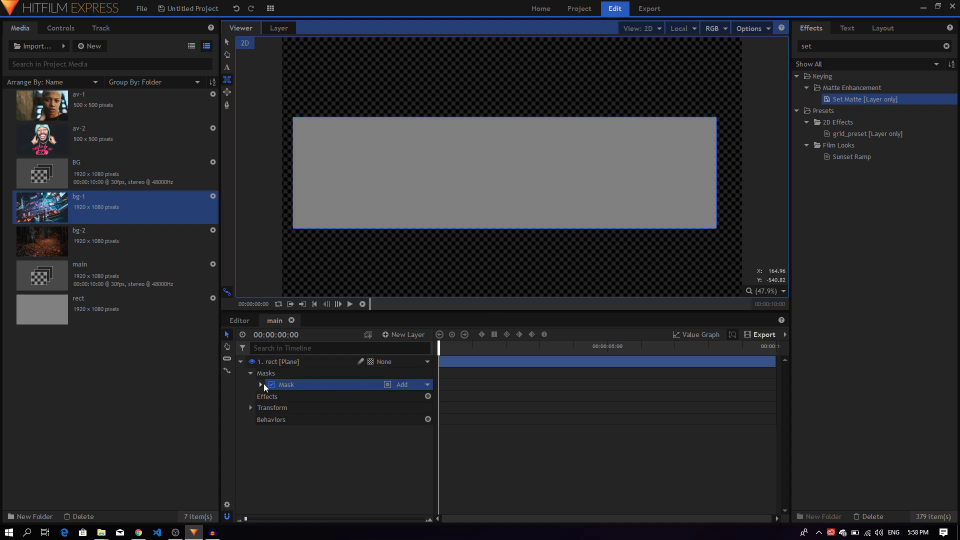
left_click(260, 385)
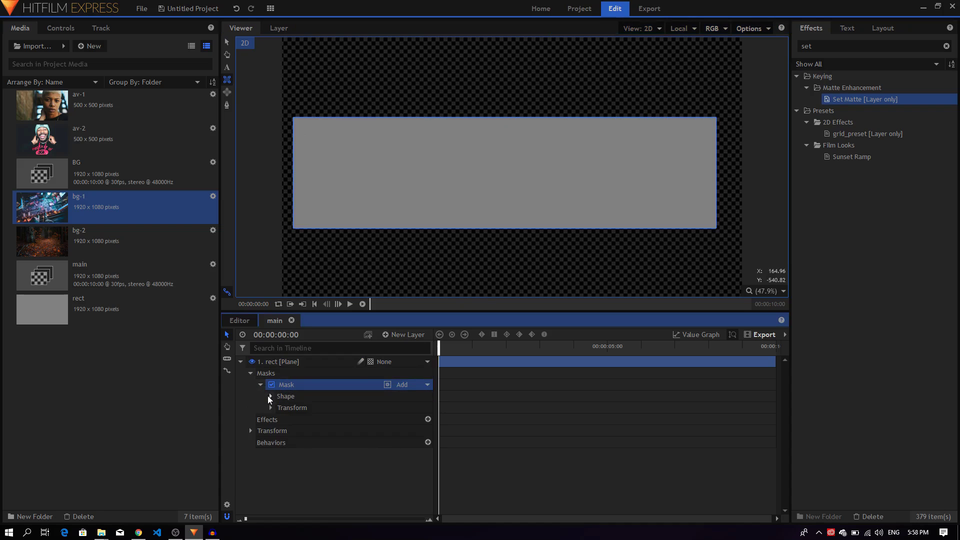
left_click(270, 396)
left_click_drag(421, 408, 445, 408)
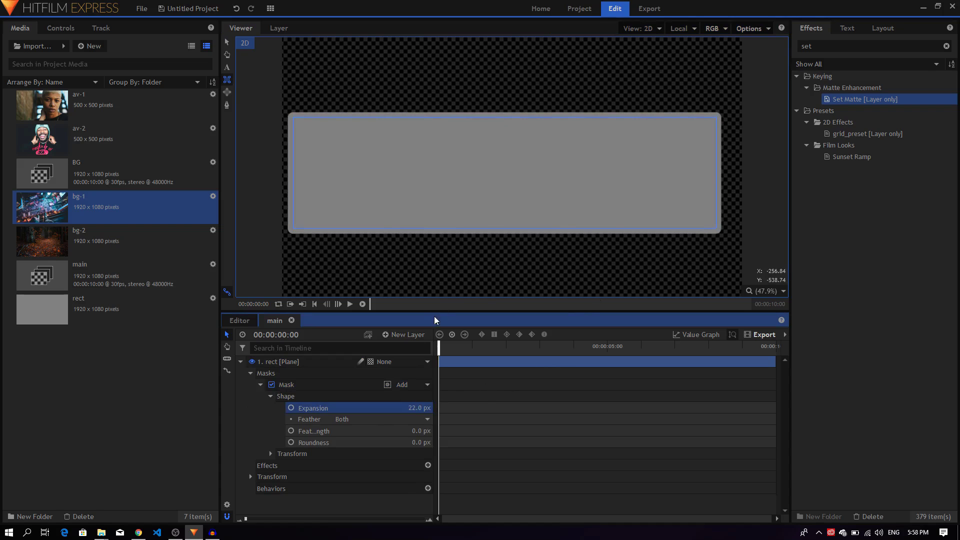
- Add a white plane layer named circ
left_click(241, 362)
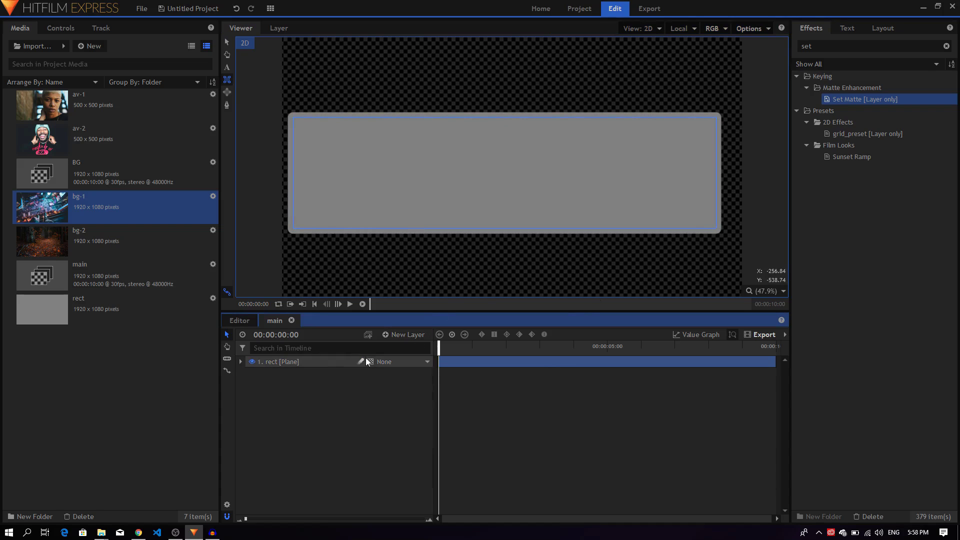
left_click(390, 334)
left_click(397, 349)
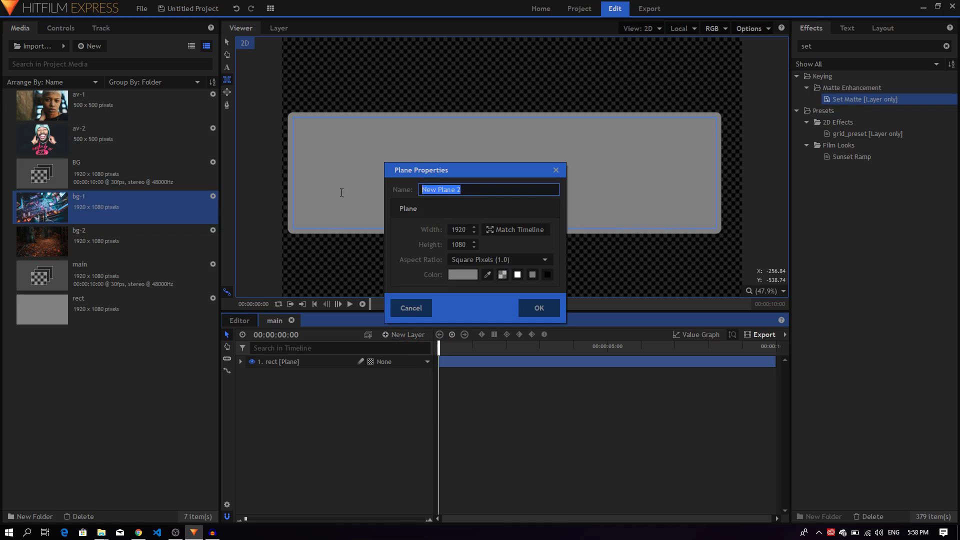
type("circ")
left_click(517, 274)
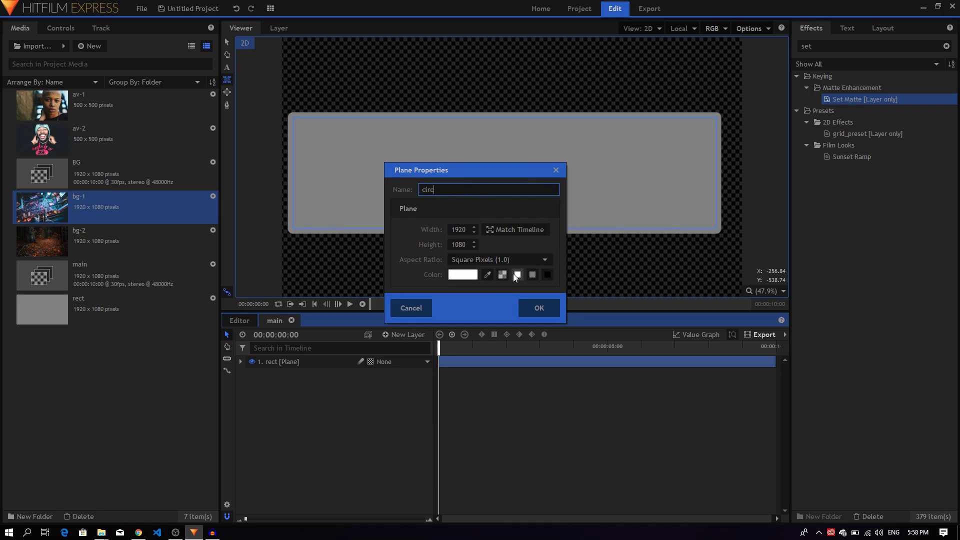
left_click(539, 308)
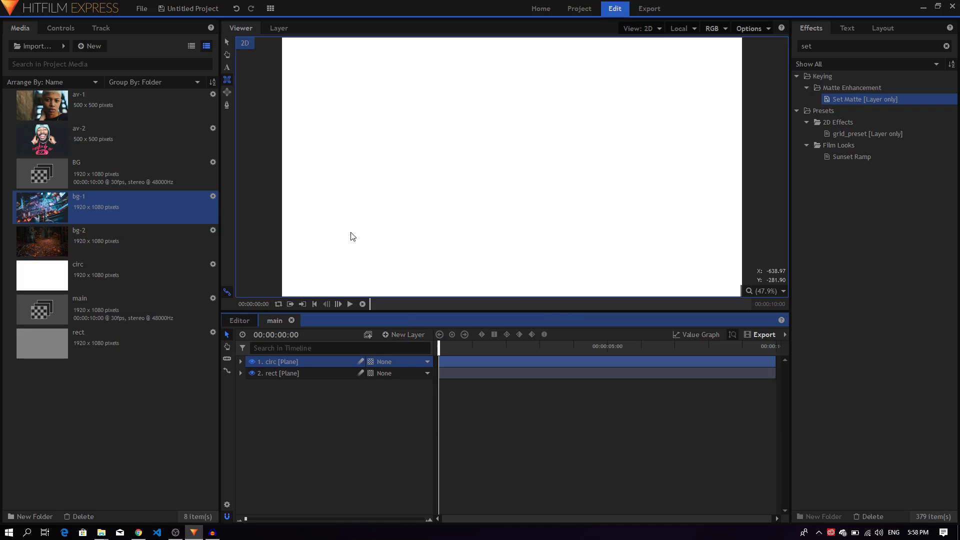
- Draw an elliptical mask on circ to form a circle at the panel's left end
left_click(253, 361)
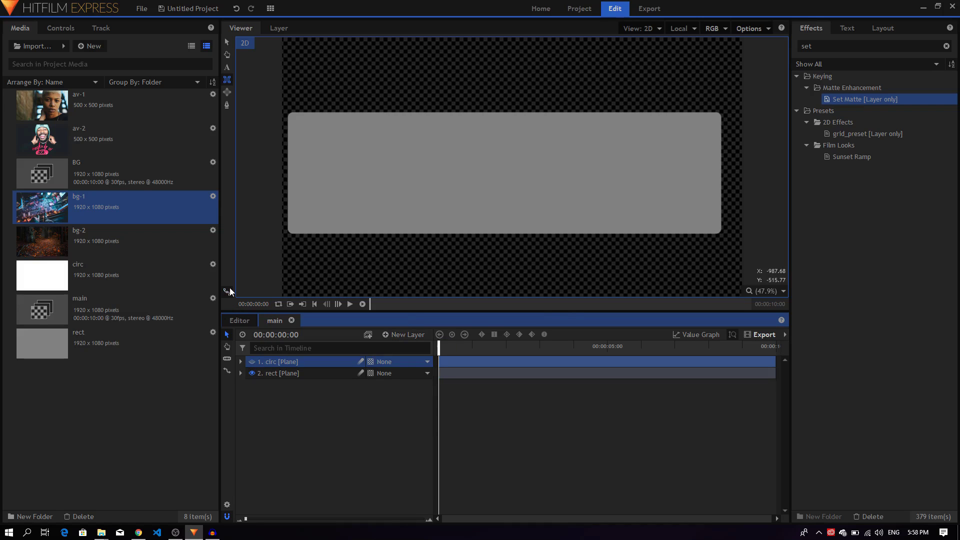
left_click(226, 92)
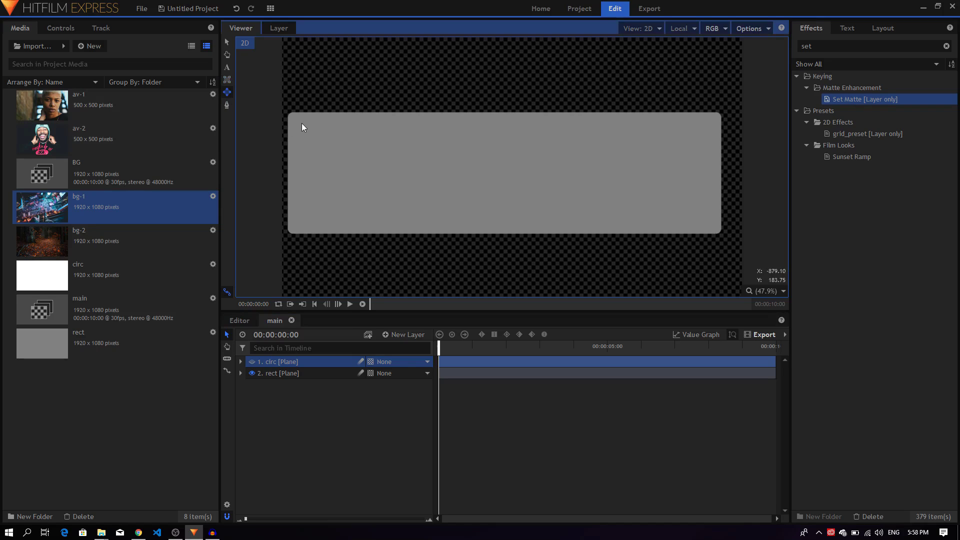
left_click_drag(302, 123, 314, 148)
left_click_drag(347, 190, 365, 218)
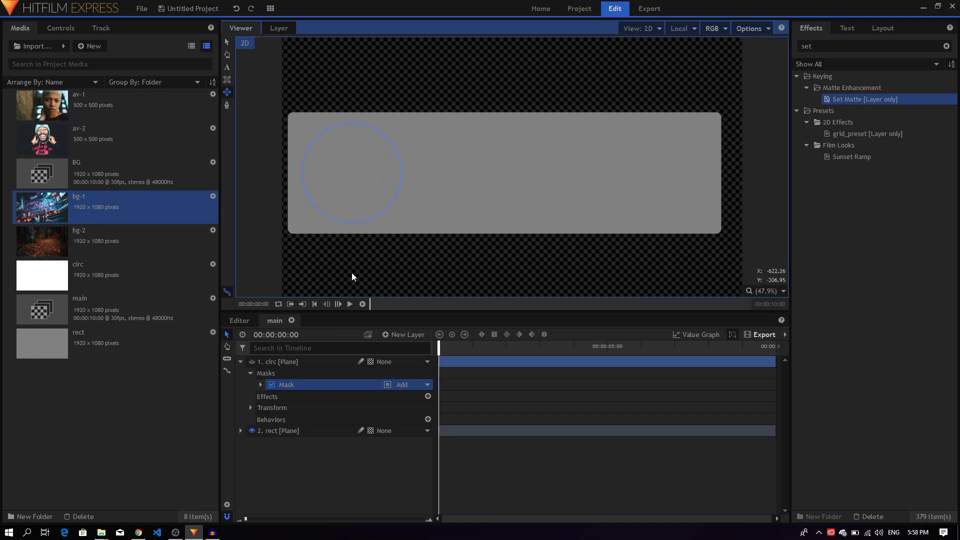
left_click(252, 361)
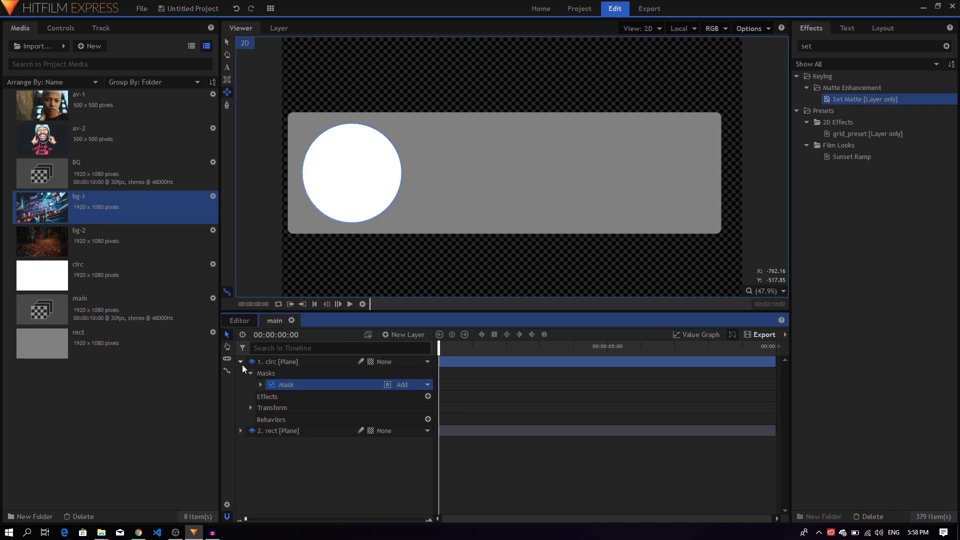
left_click(240, 362)
left_click(290, 364)
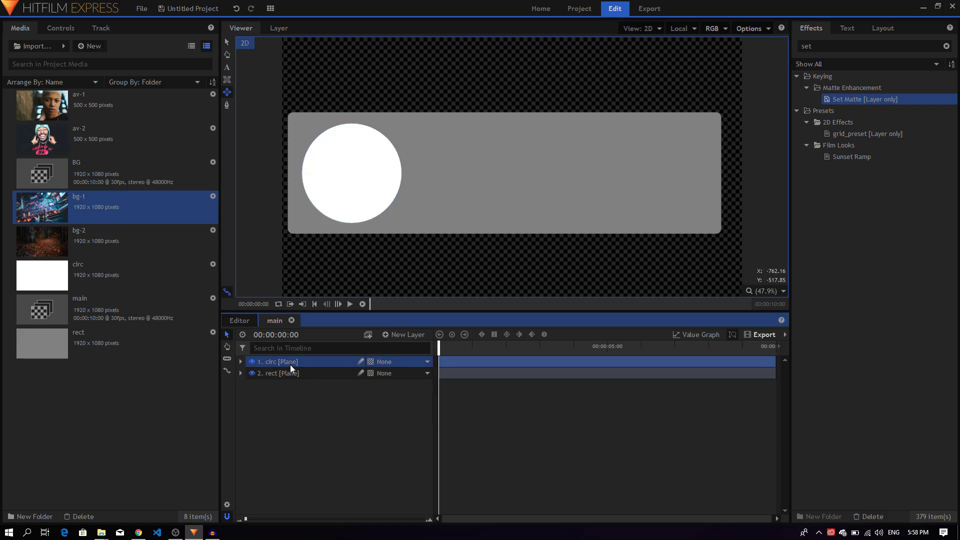
left_click(241, 361)
left_click(286, 385)
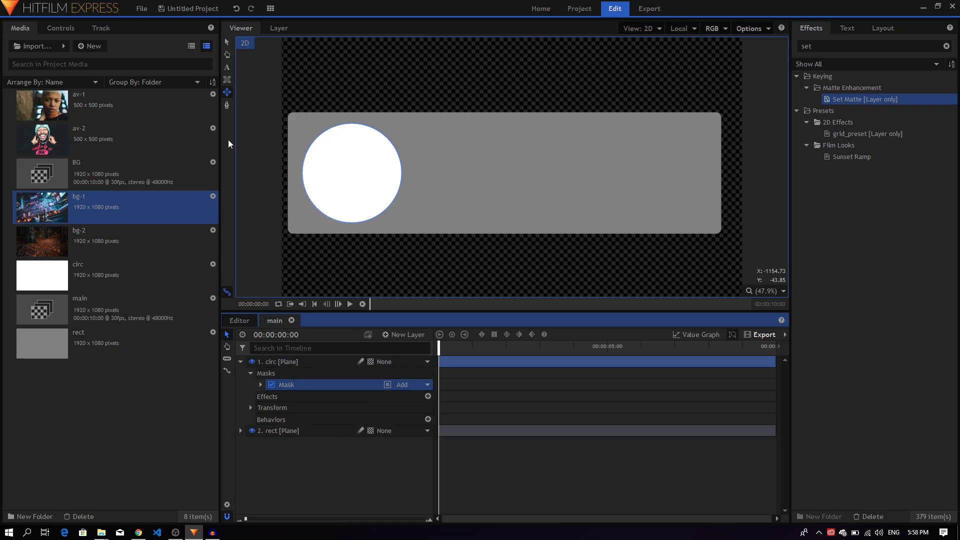
left_click(226, 43)
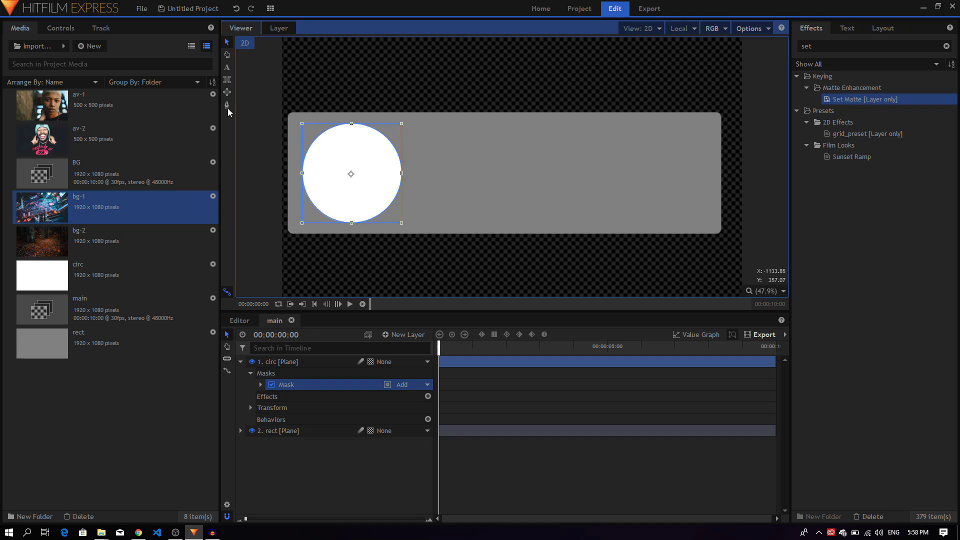
left_click(240, 362)
- Add a text layer reading MotionEpic beside the circle
left_click(279, 399)
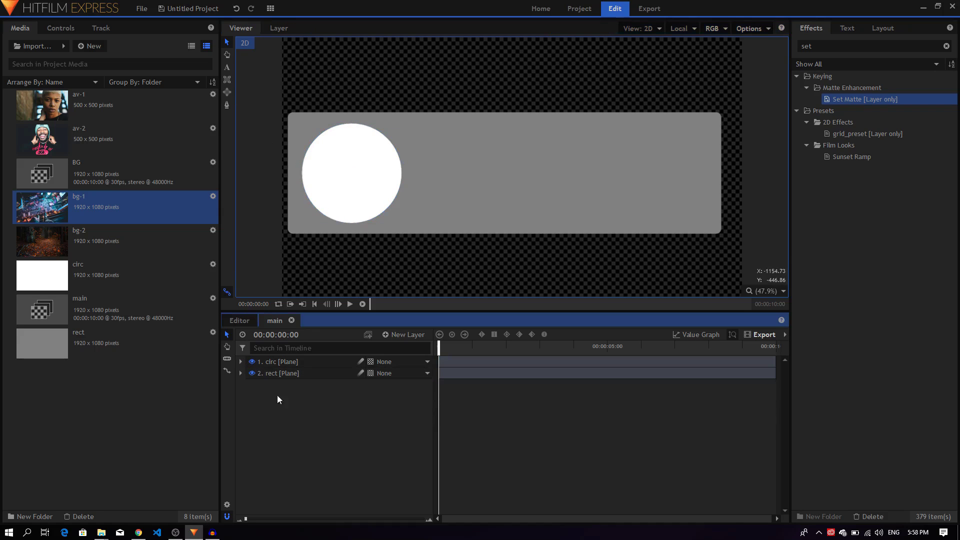
left_click(396, 334)
left_click(397, 360)
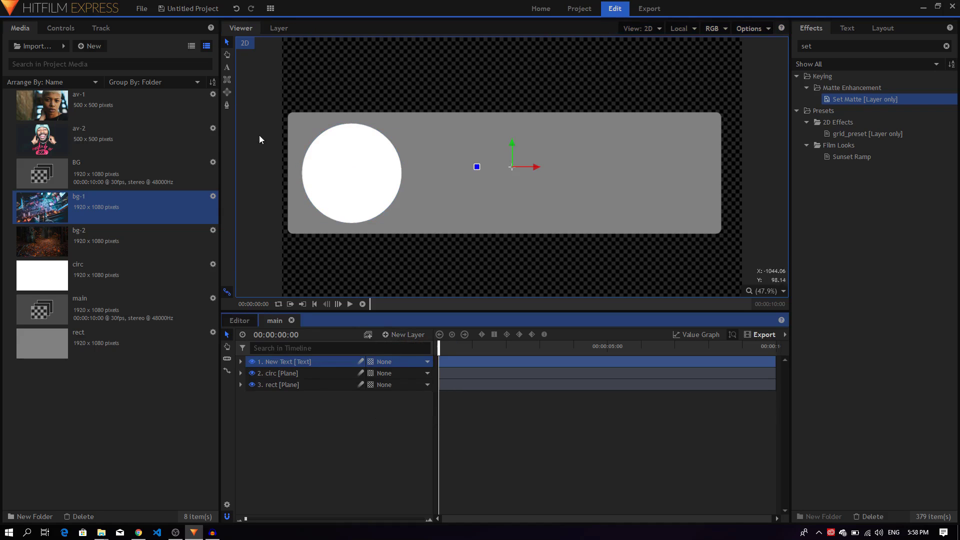
left_click(227, 66)
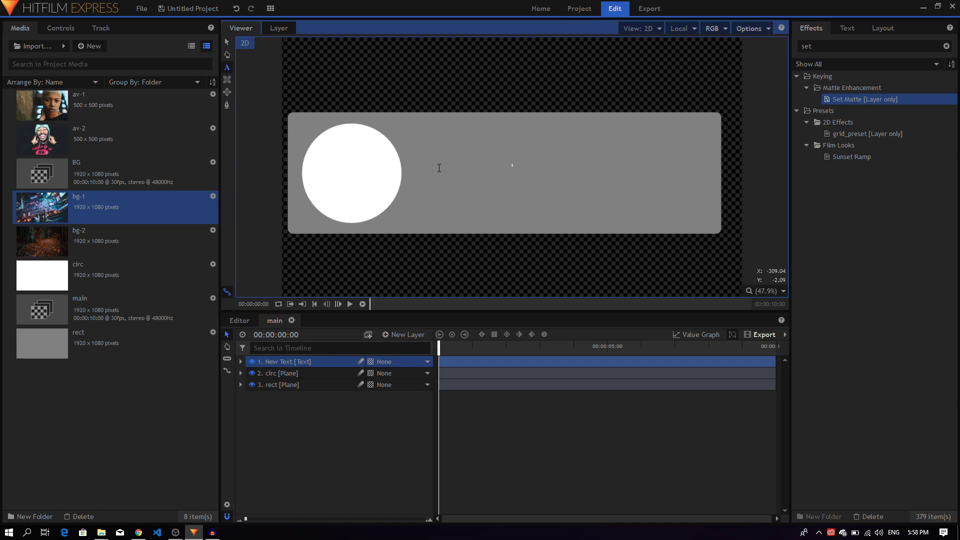
type("MotionEp")
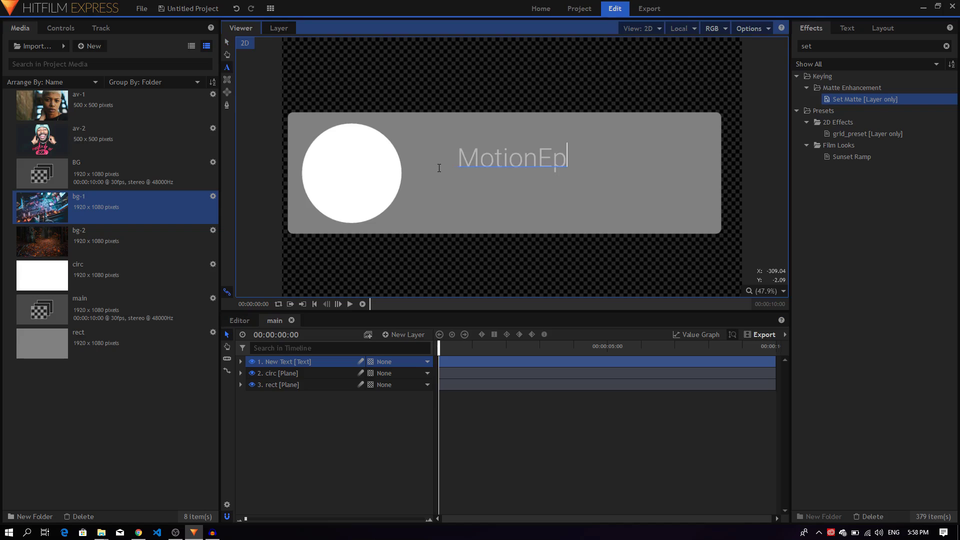
type("ic")
- Style the MotionEpic title as Roboto Bold at size 144
key("ctrl+a")
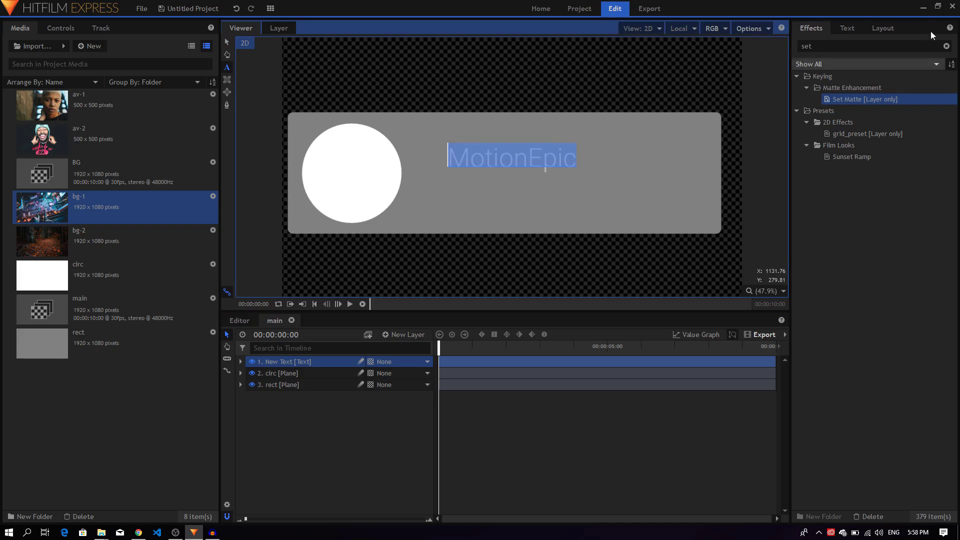
left_click(847, 28)
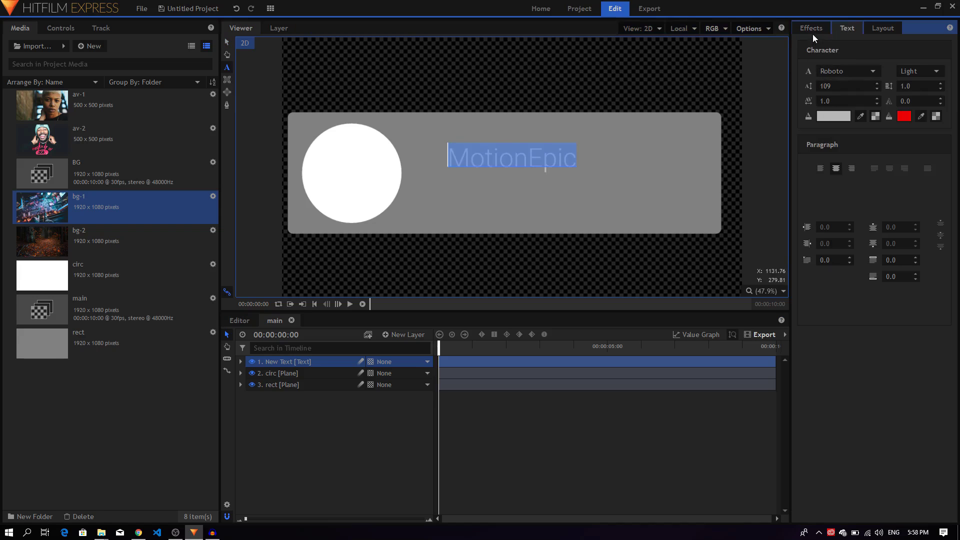
left_click(844, 71)
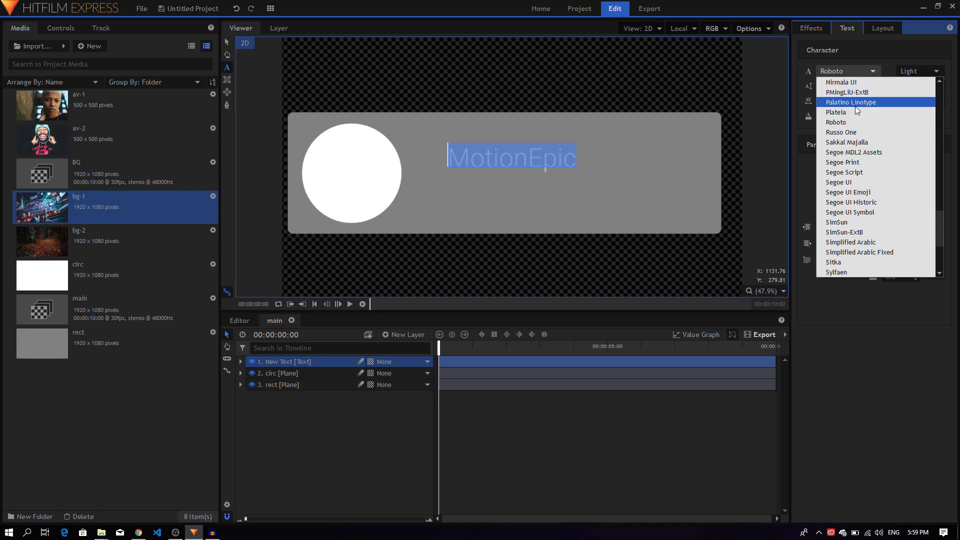
left_click(845, 121)
left_click(912, 73)
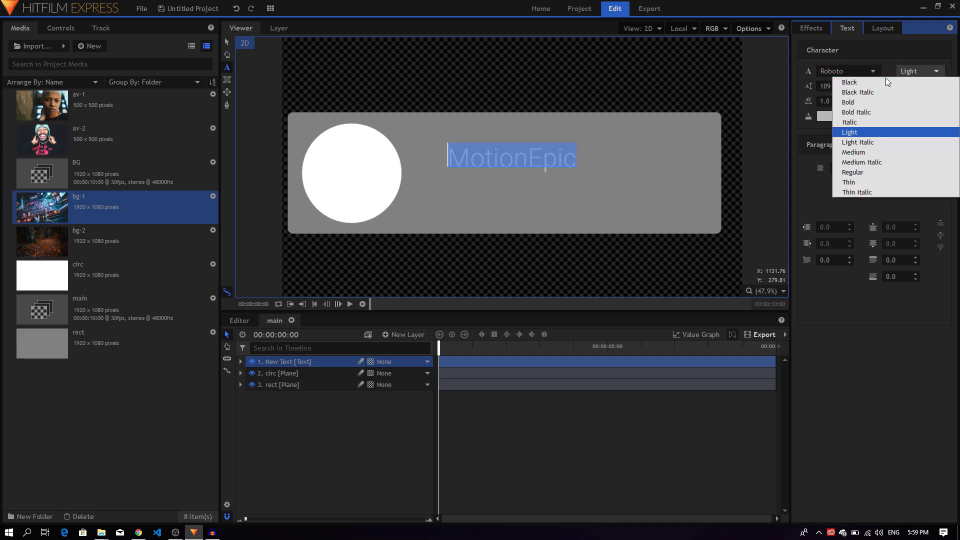
left_click(848, 102)
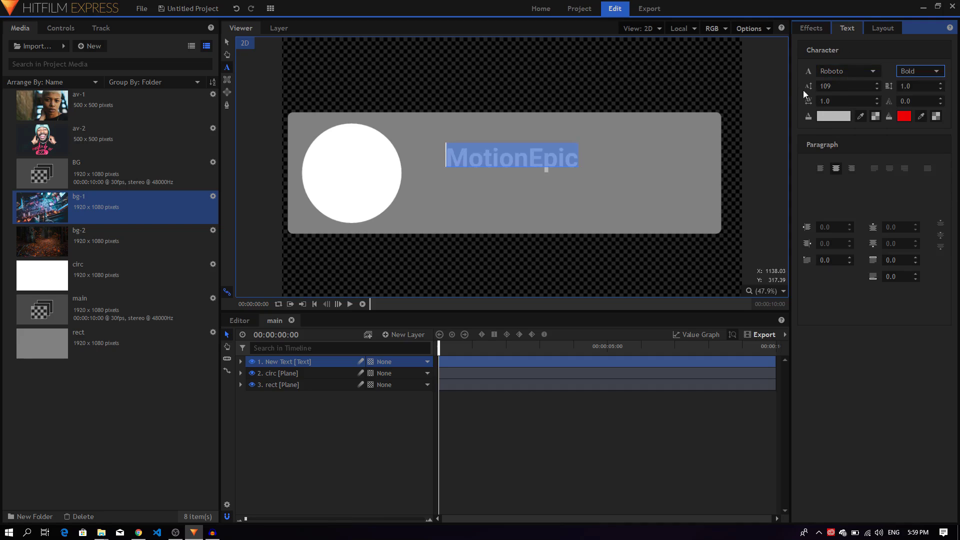
left_click_drag(802, 90, 816, 90)
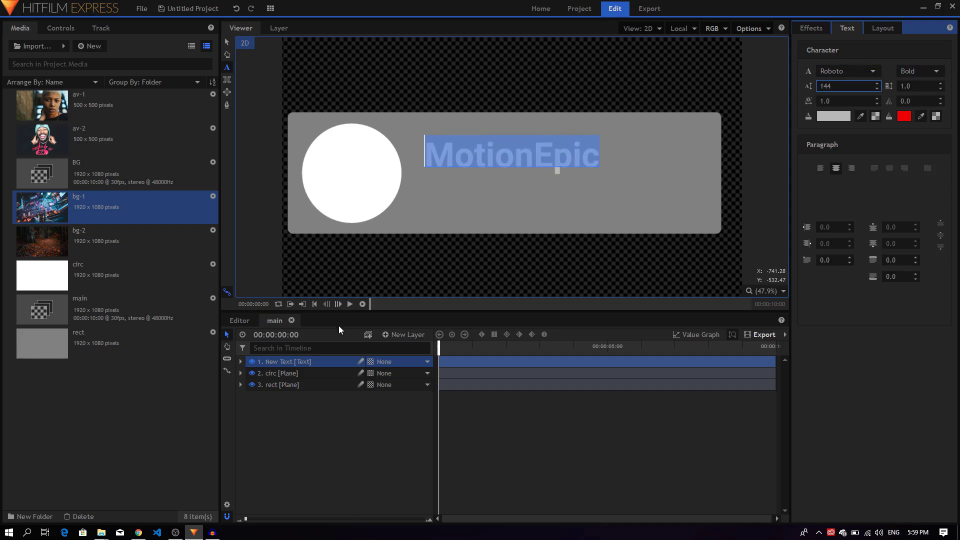
- Duplicate the title, move the copy below it, and retype it as Content Creator
left_click(227, 43)
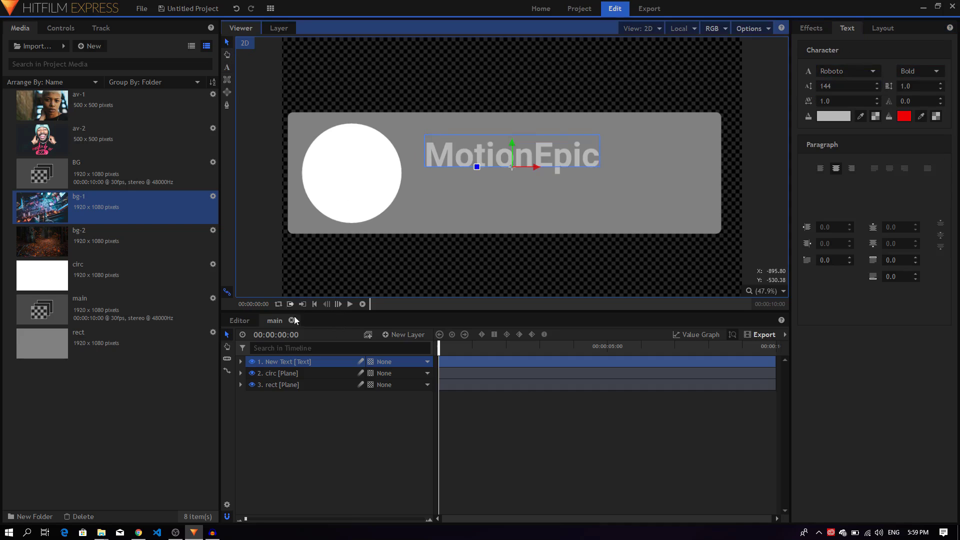
left_click(290, 362)
key("ctrl+d")
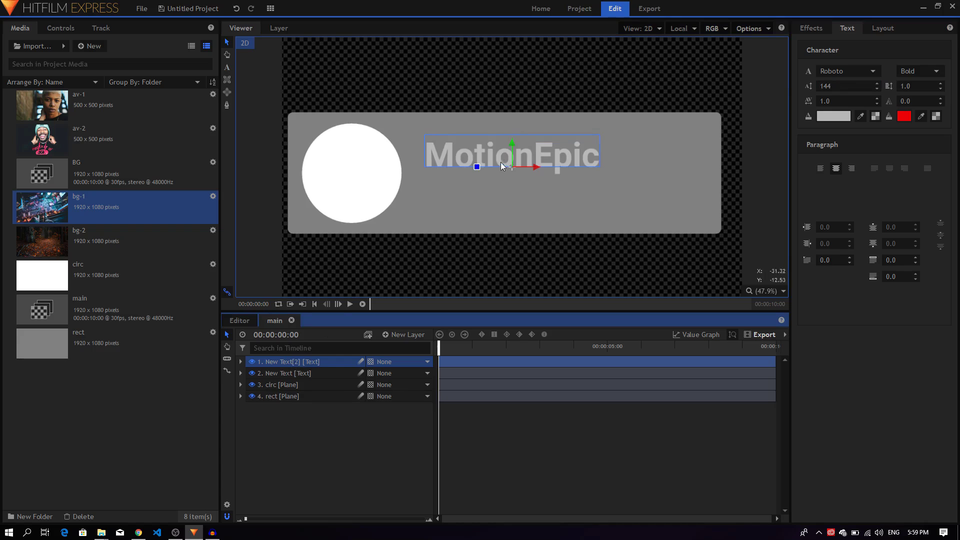
left_click_drag(511, 143, 508, 178)
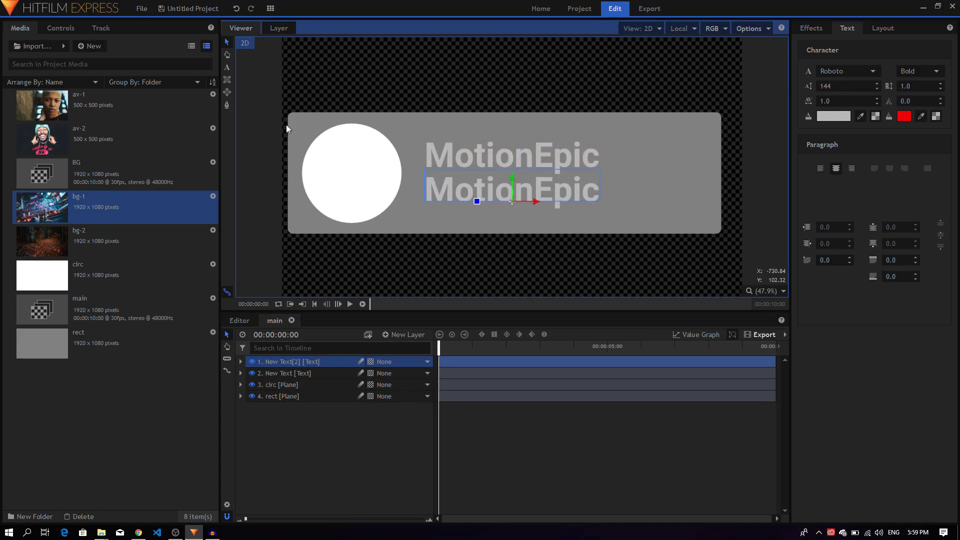
left_click(227, 67)
double_click(476, 186)
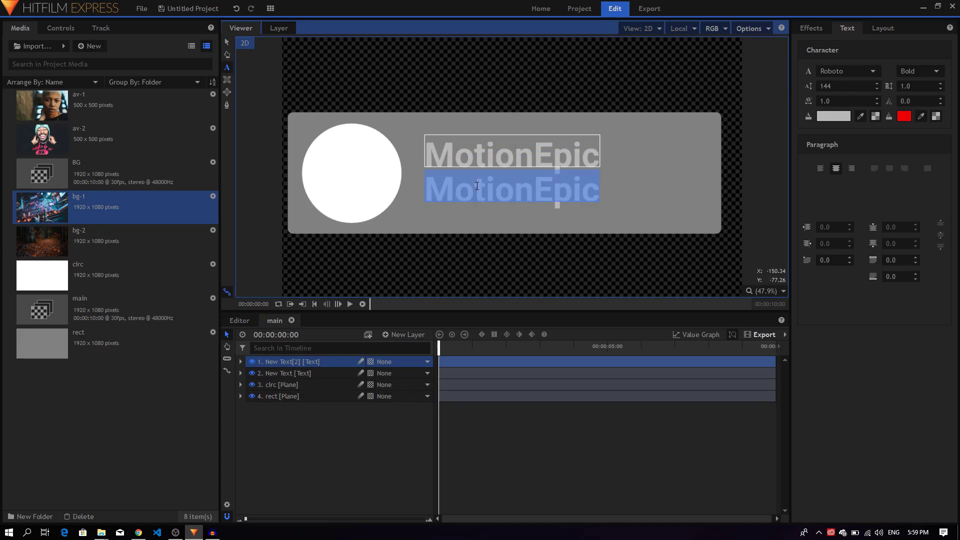
type("Crea")
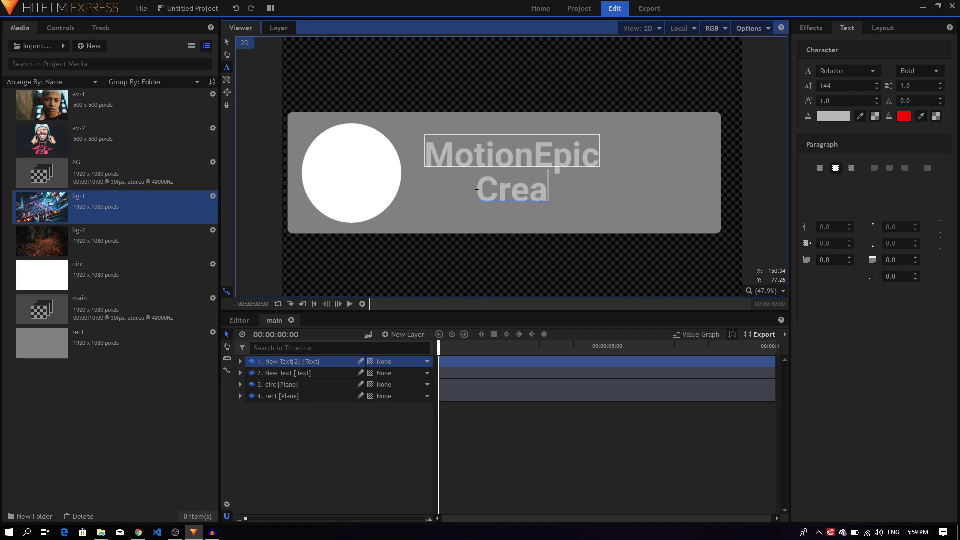
key("BackSpace")
key("BackSpace")
key("BackSpace")
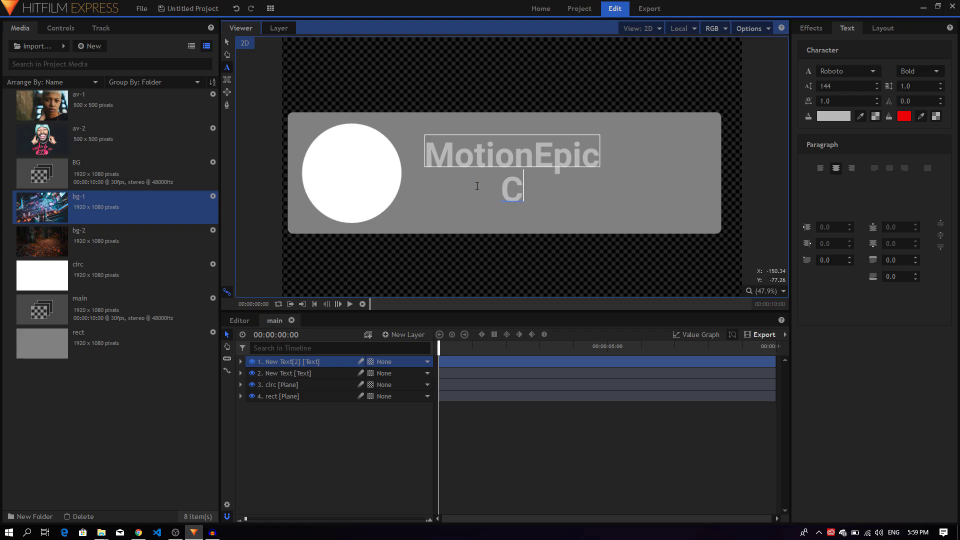
type("o")
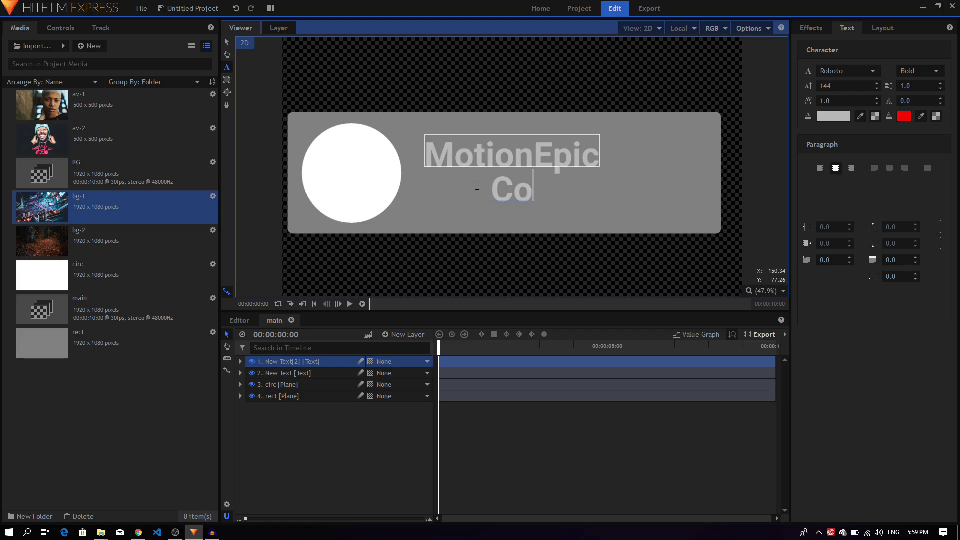
type("ntent Creator")
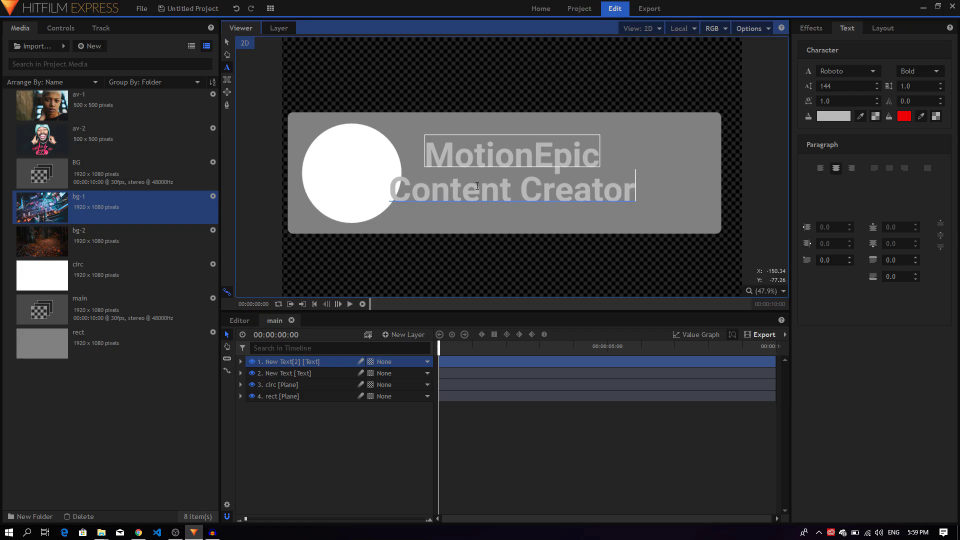
- Set the Content Creator line to Light weight at font size 94
key("ctrl+a")
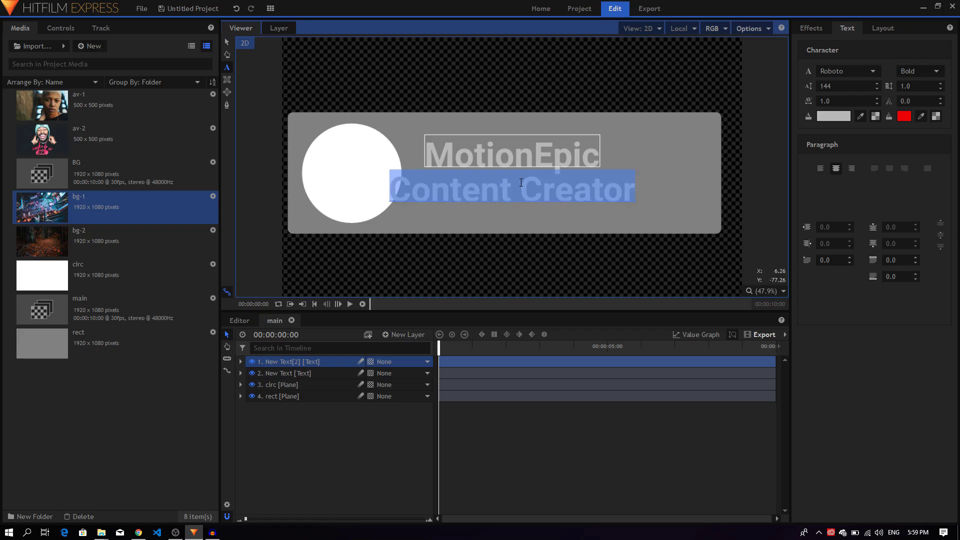
left_click(905, 72)
left_click(862, 131)
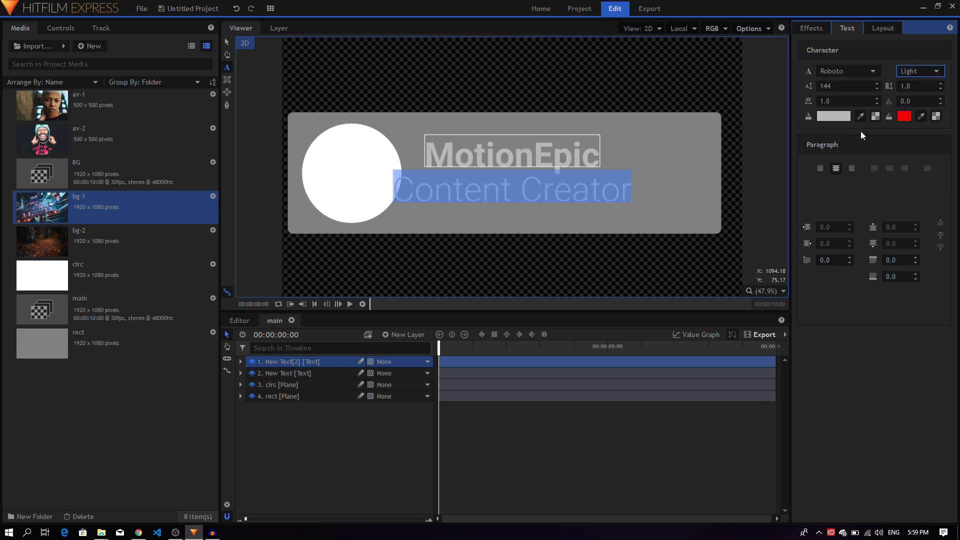
double_click(850, 86)
type("90")
key("Up")
key("Up")
key("Up")
key("Up")
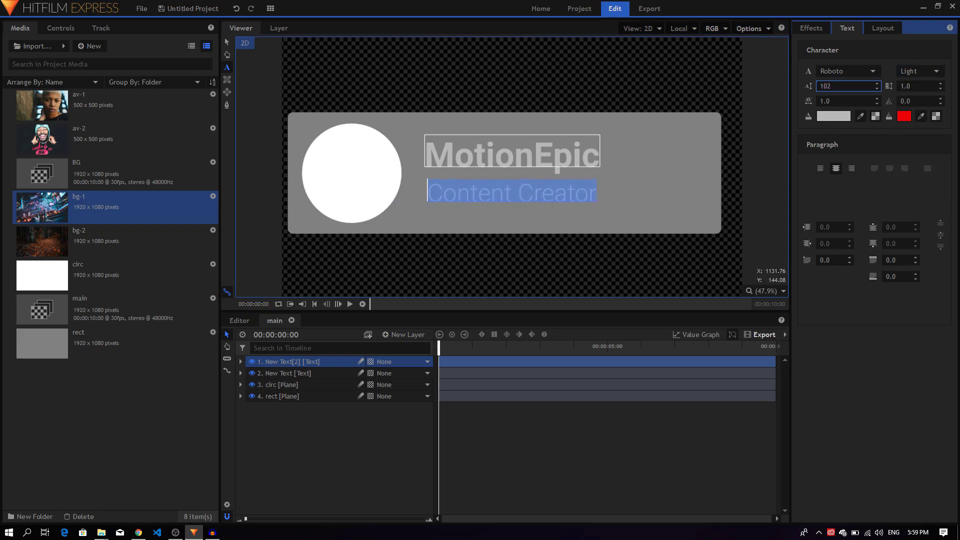
left_click(226, 42)
scroll(391, 277, "down", 1)
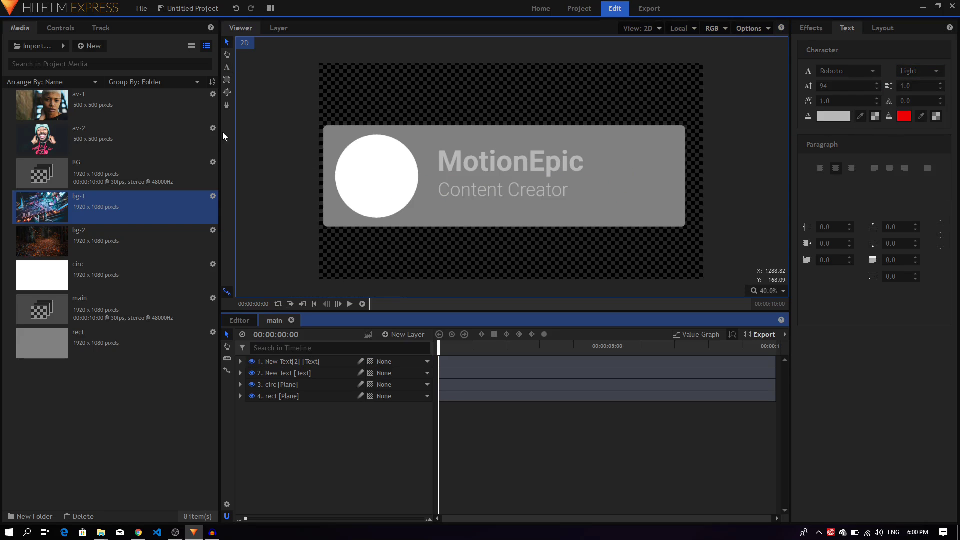
- Add the BG composite beneath all layers and apply the Set Matte effect to it
left_click(67, 178)
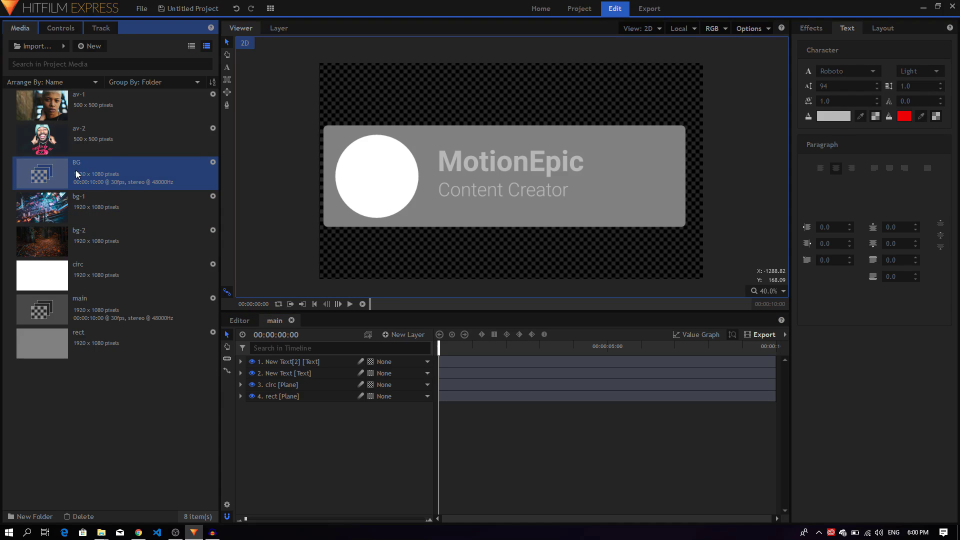
left_click_drag(76, 173, 296, 404)
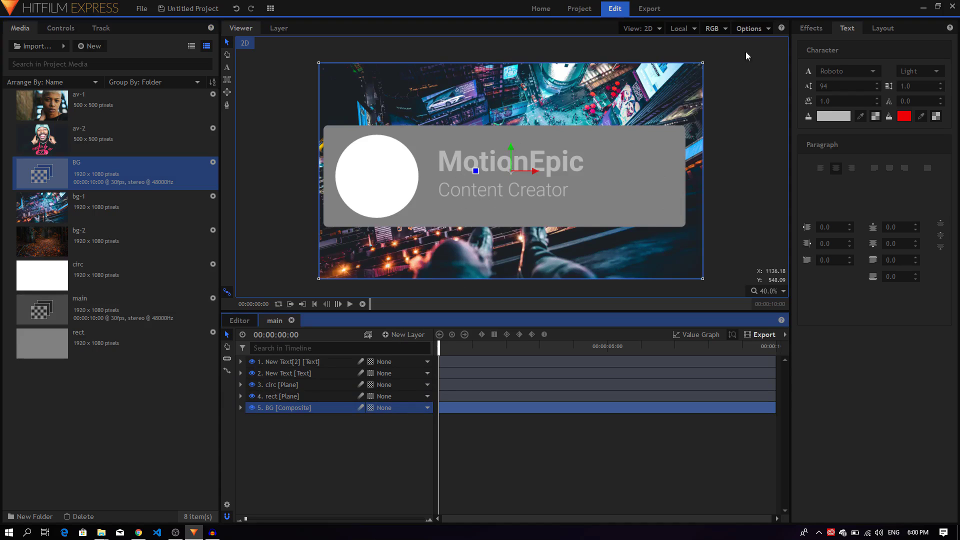
left_click(811, 29)
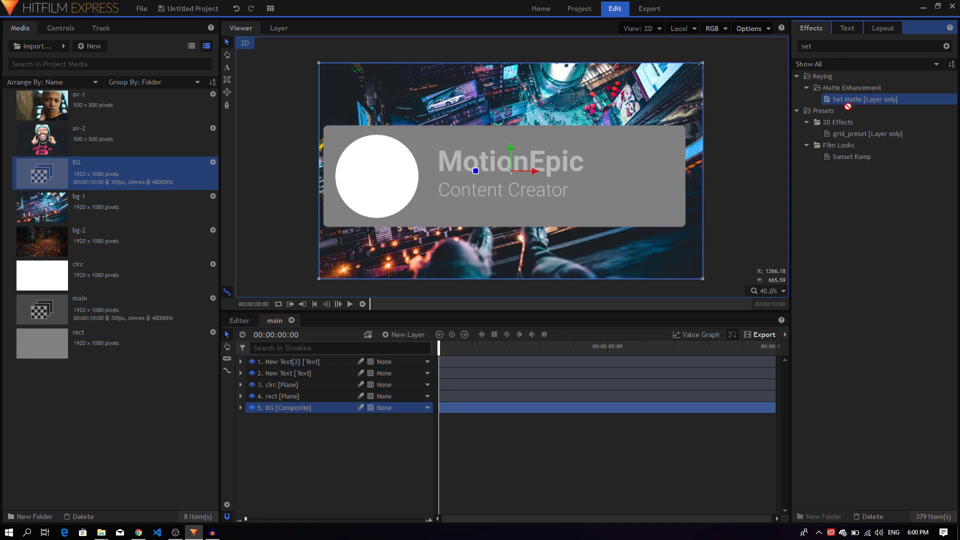
left_click_drag(847, 106, 290, 407)
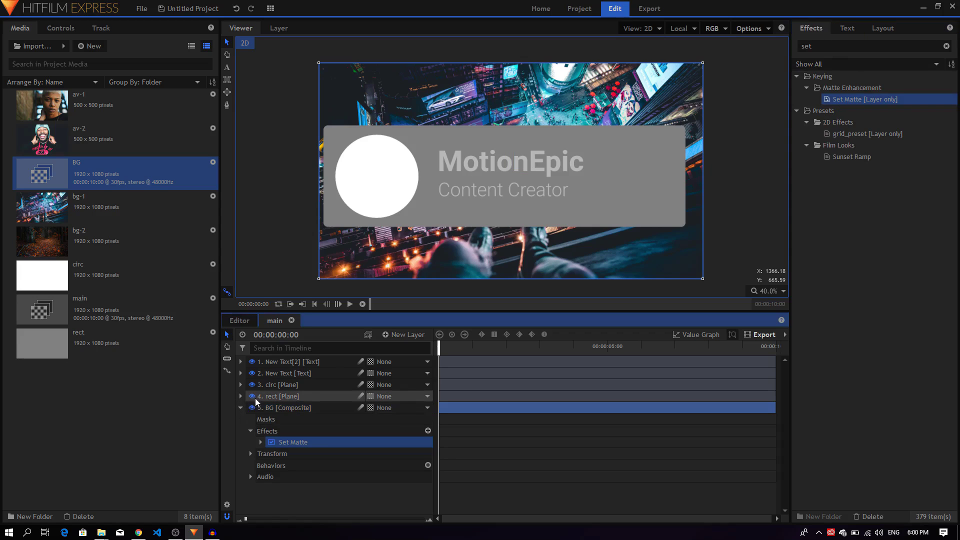
- Hide rect and set BG's Set Matte to source rect with Subtract blend, Invert off
left_click(252, 398)
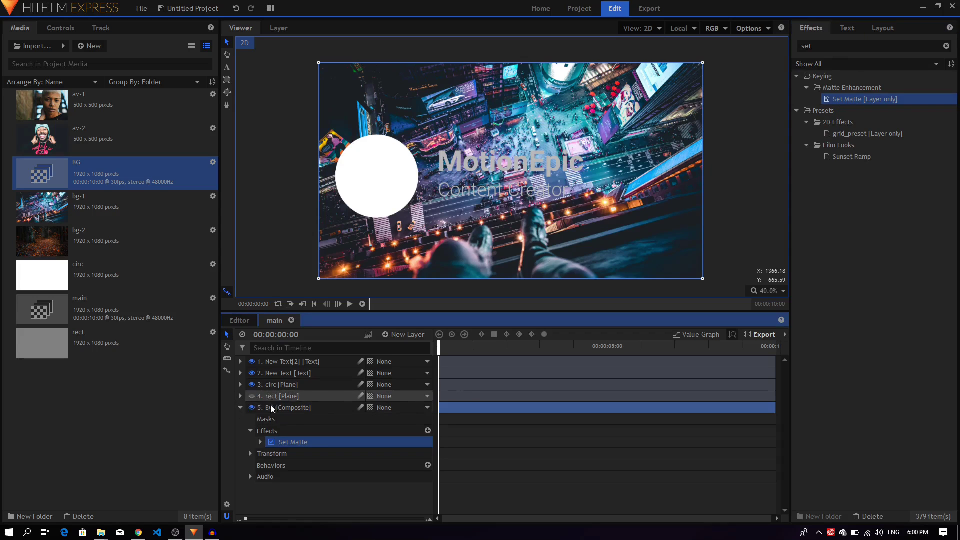
left_click(260, 442)
left_click(364, 454)
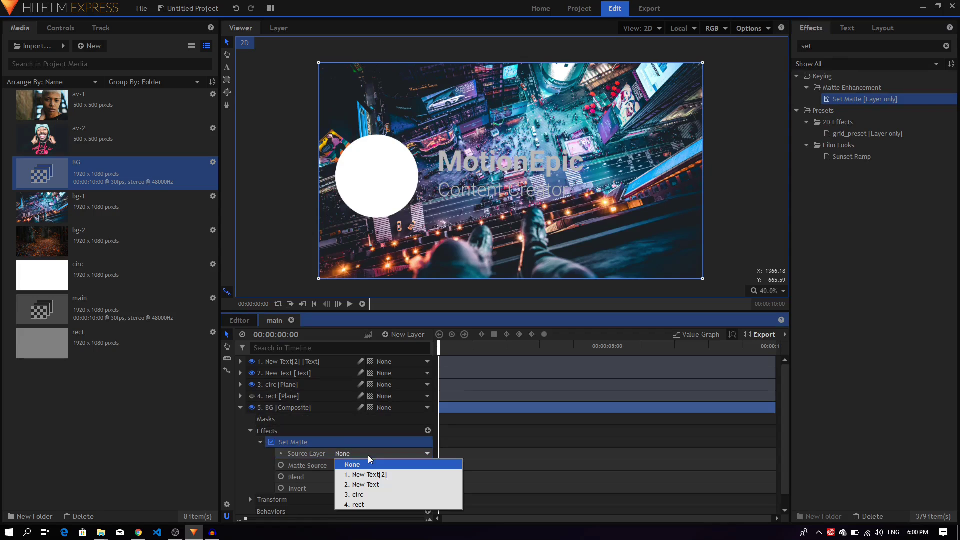
left_click(363, 504)
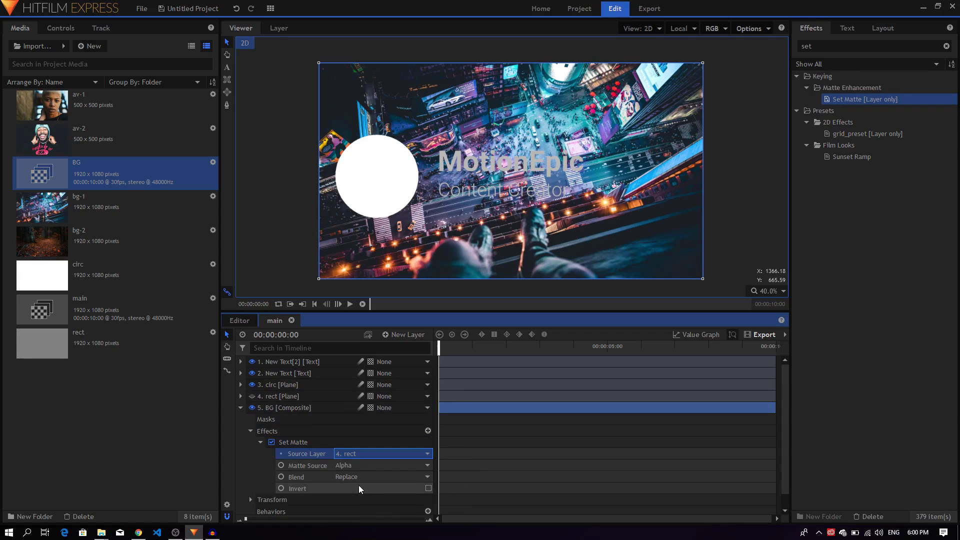
left_click(362, 477)
left_click(355, 497)
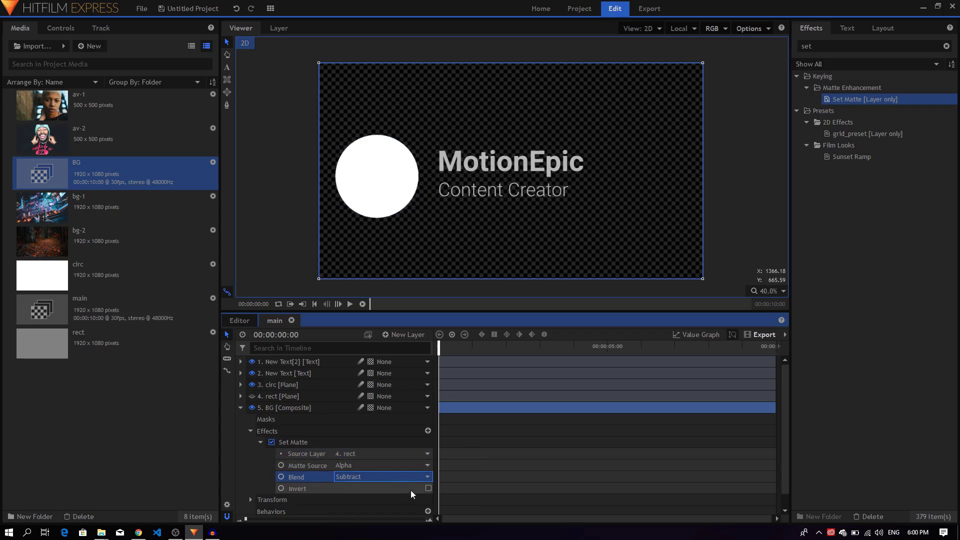
left_click(428, 489)
left_click(428, 488)
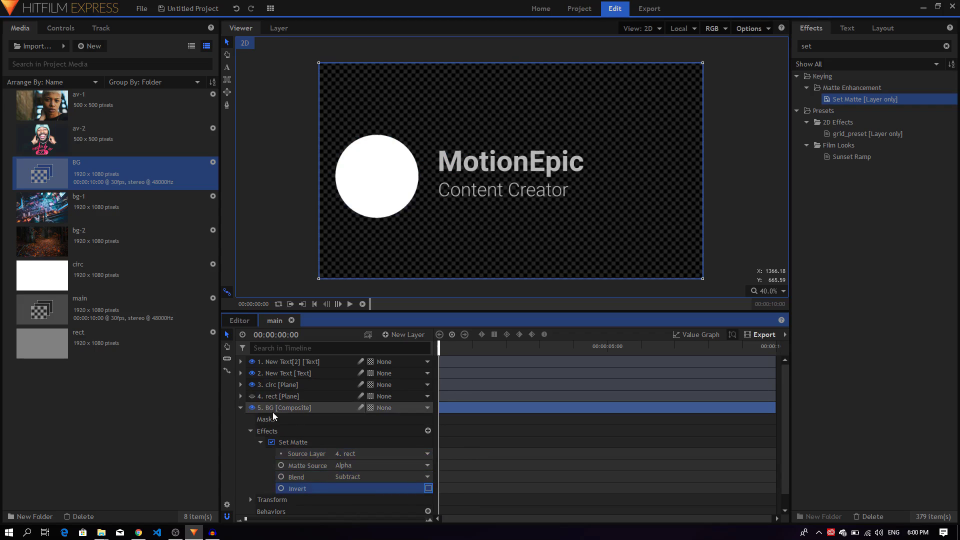
left_click(295, 443)
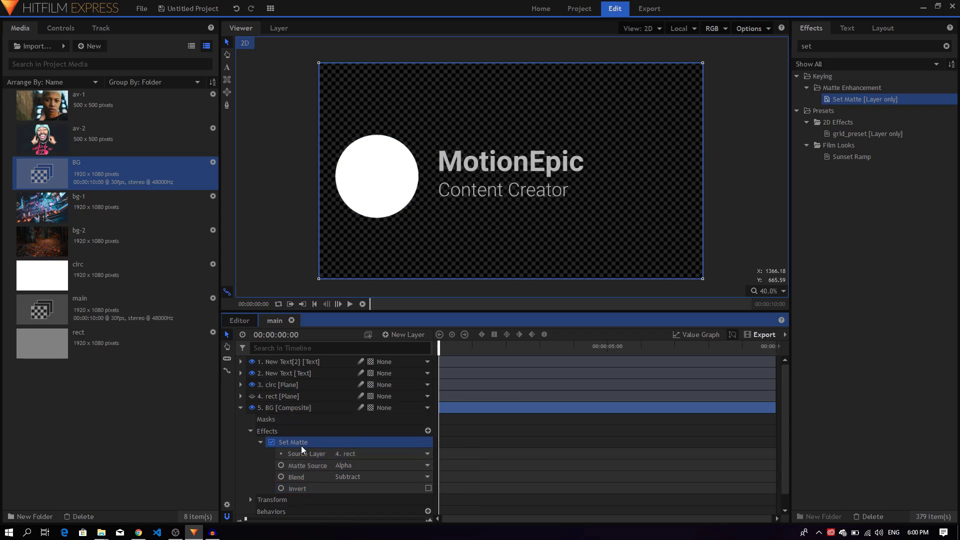
left_click(362, 455)
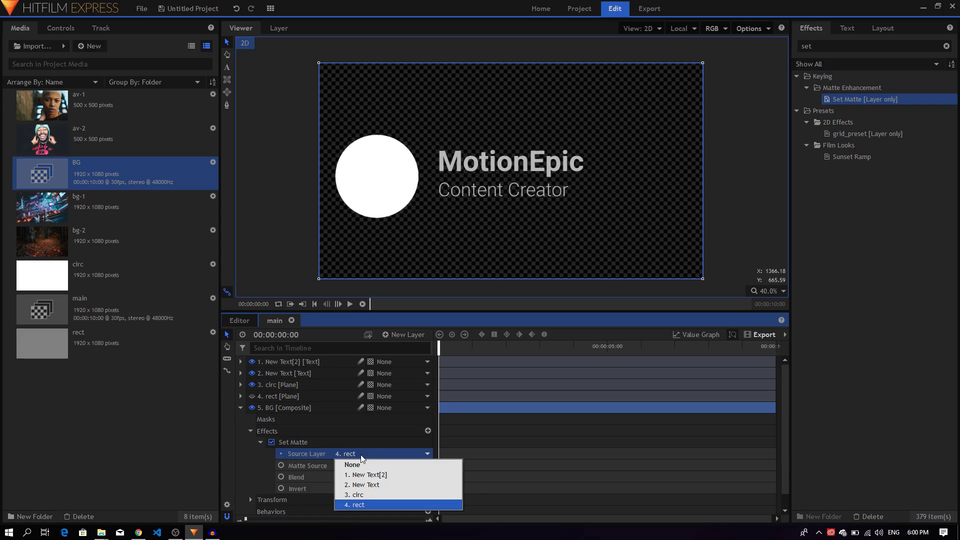
left_click(353, 454)
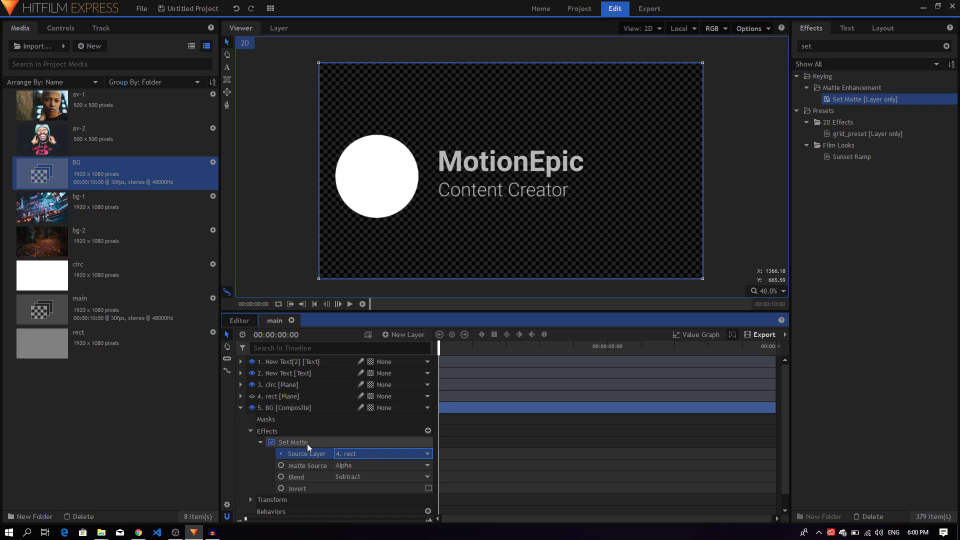
- Inspect the rect layer's mask, then delete the Set Matte effect from BG
left_click(282, 398)
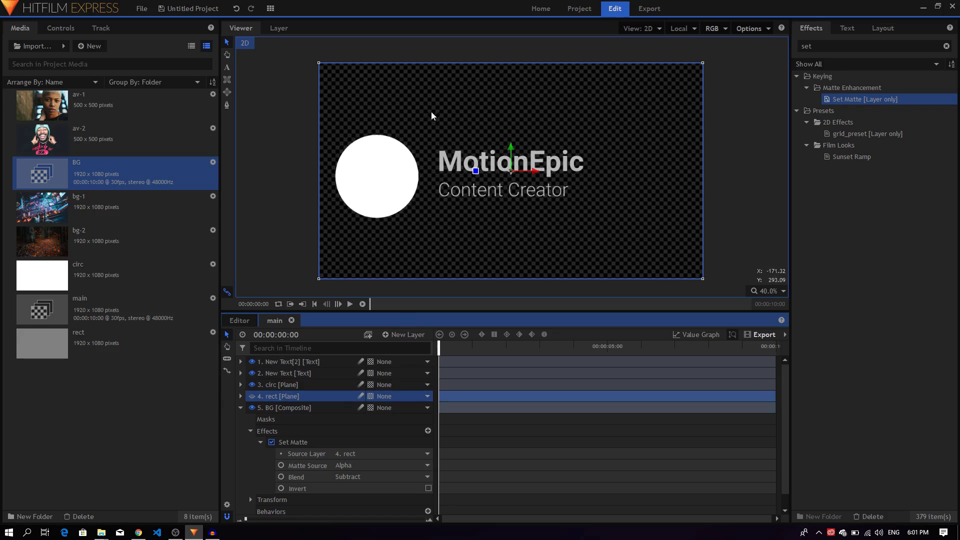
left_click(240, 396)
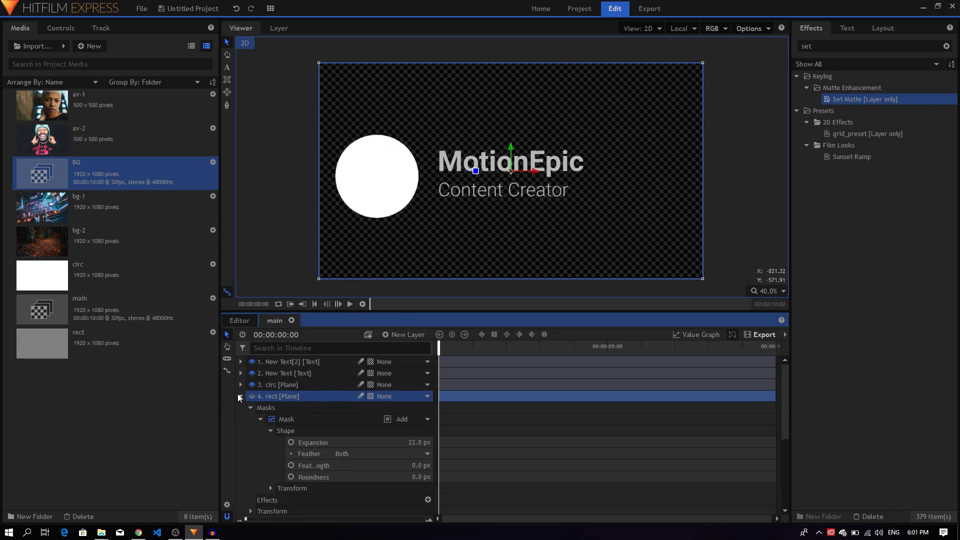
left_click(308, 420)
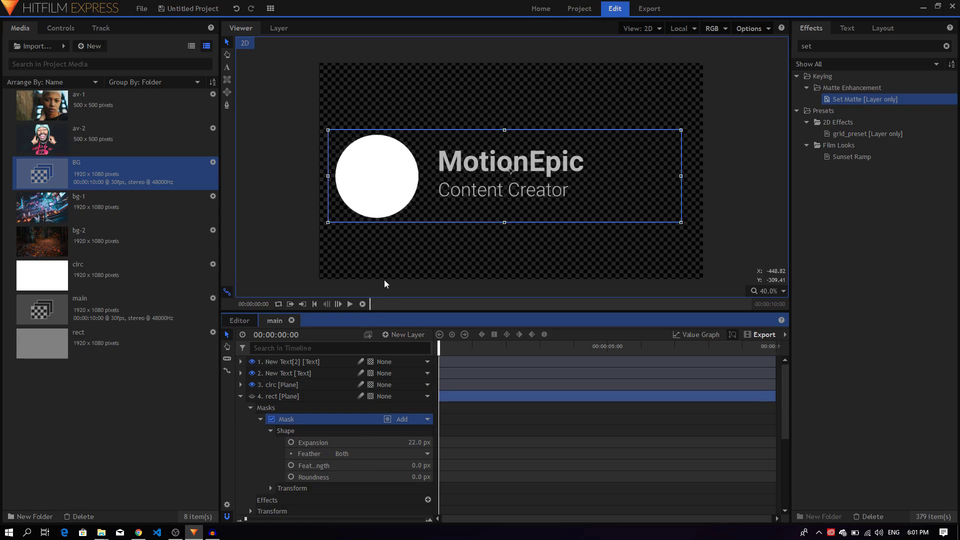
left_click(238, 397)
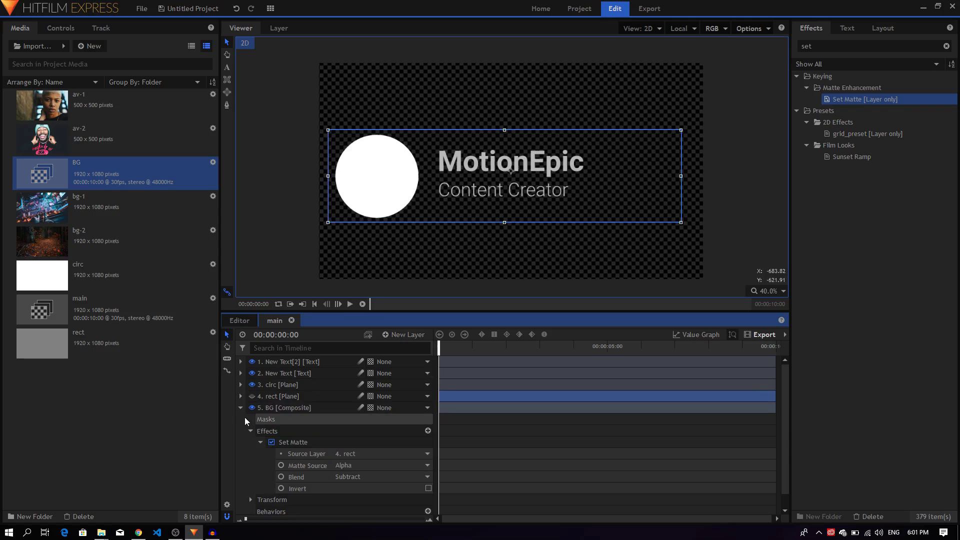
left_click(294, 443)
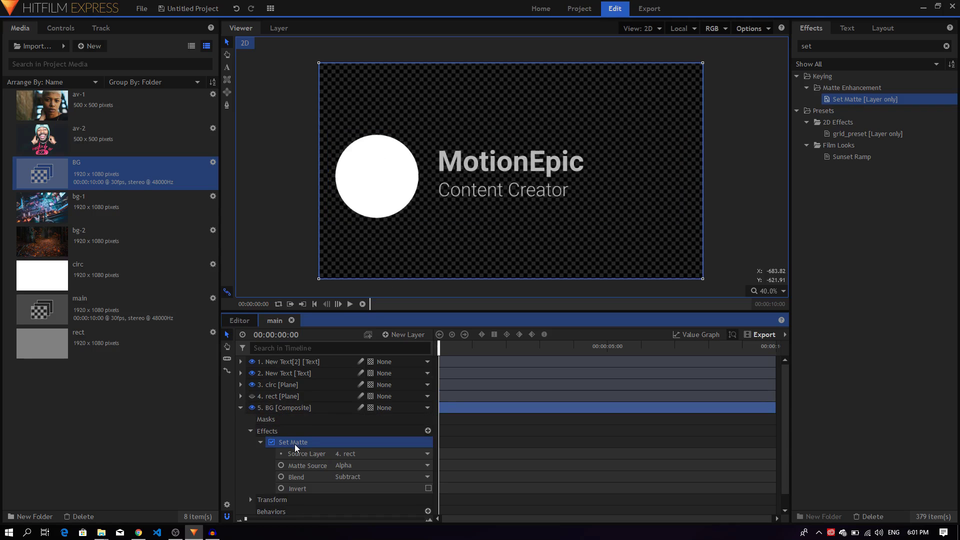
key("Delete")
- Show the rect layer and convert it to a composite shot named rect, moving masks with the layer
left_click(240, 407)
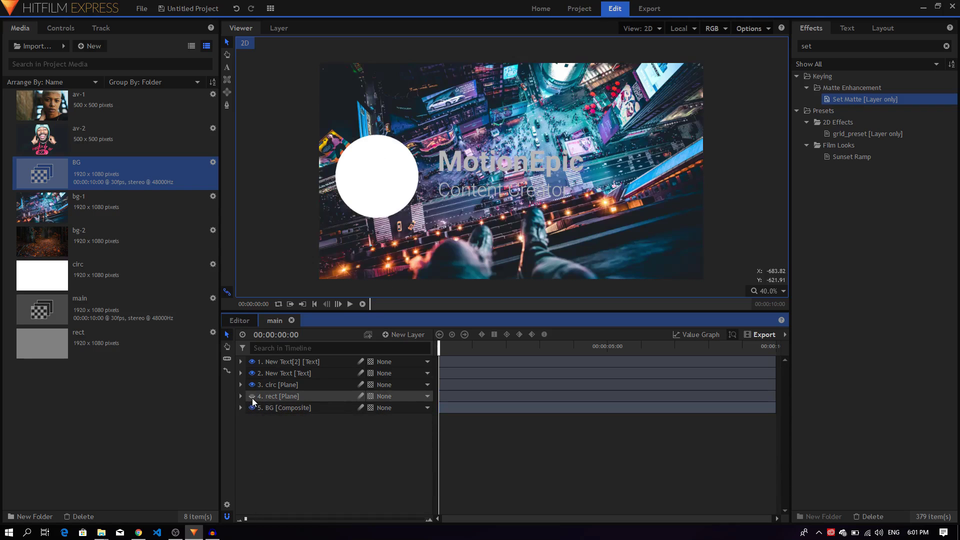
left_click(252, 396)
left_click(273, 395)
right_click(273, 394)
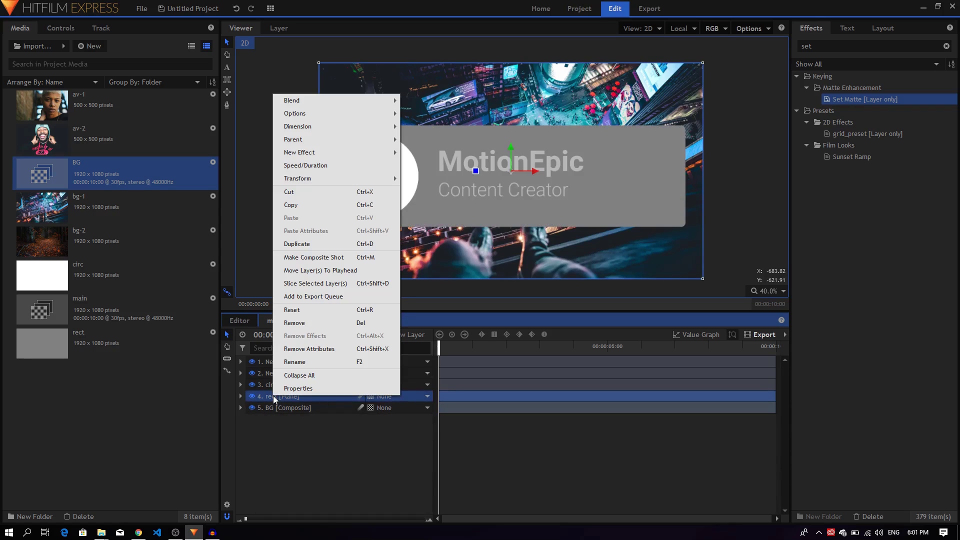
left_click(311, 260)
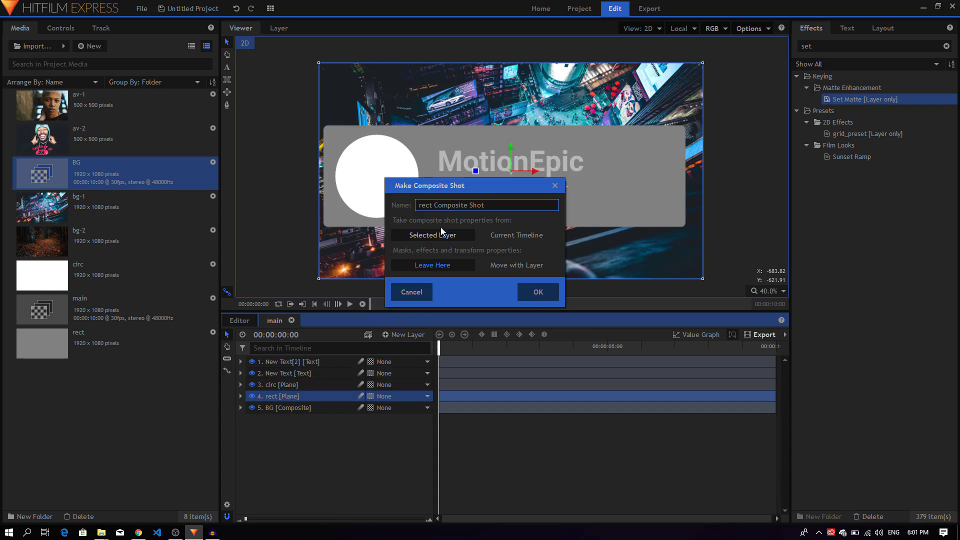
left_click_drag(492, 204, 443, 205)
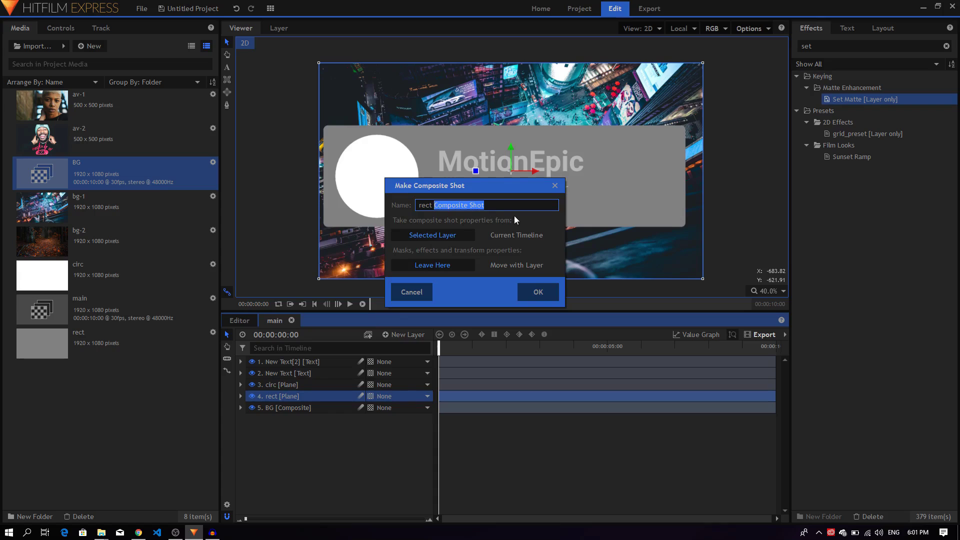
key("BackSpace")
key("BackSpace")
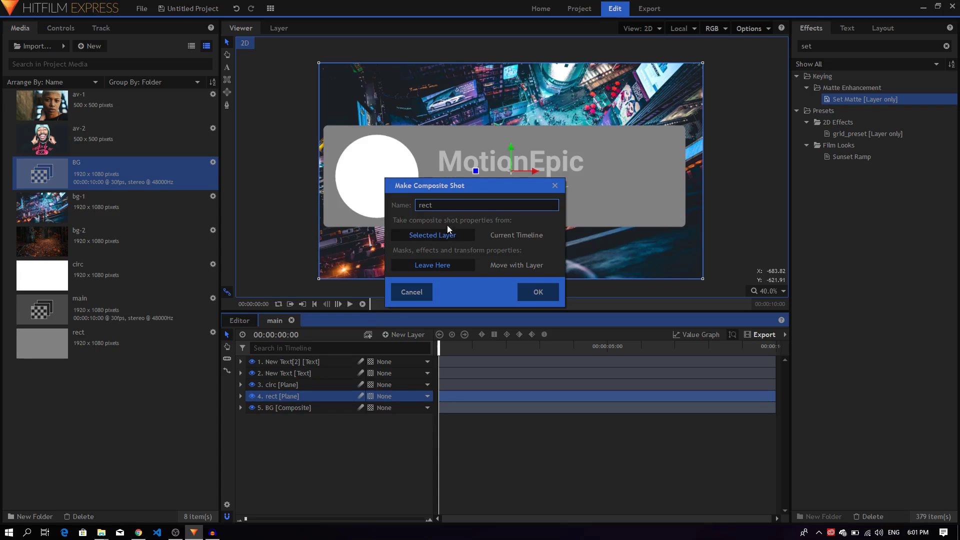
left_click(435, 238)
left_click(516, 266)
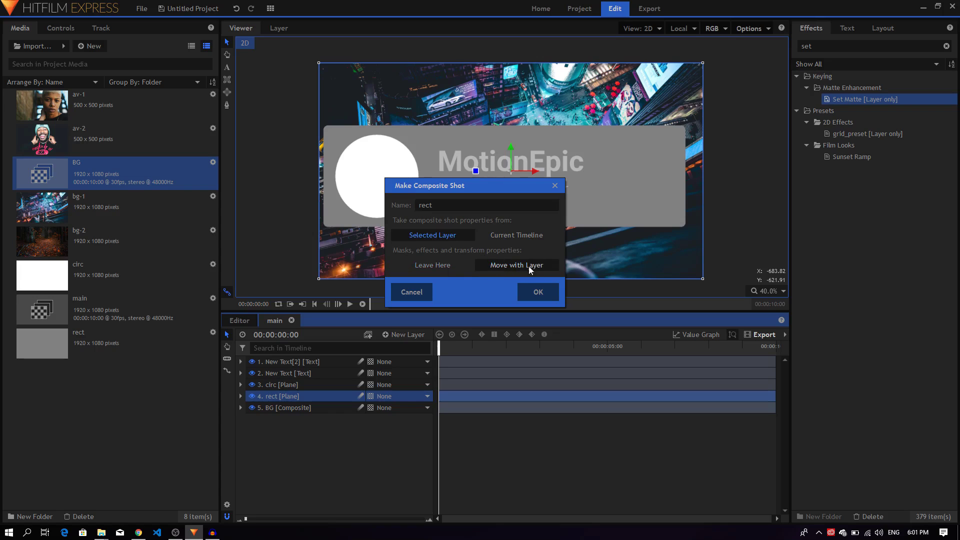
left_click(533, 294)
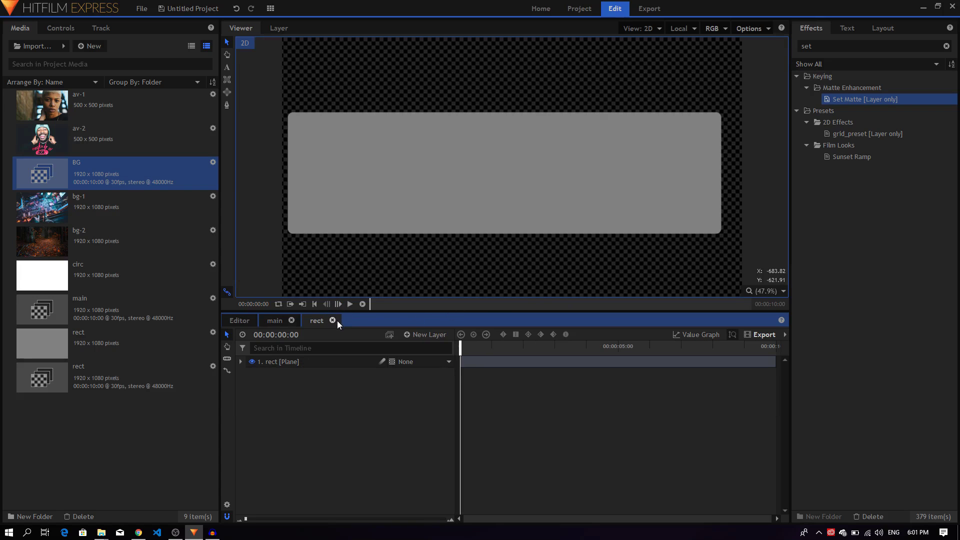
left_click(332, 320)
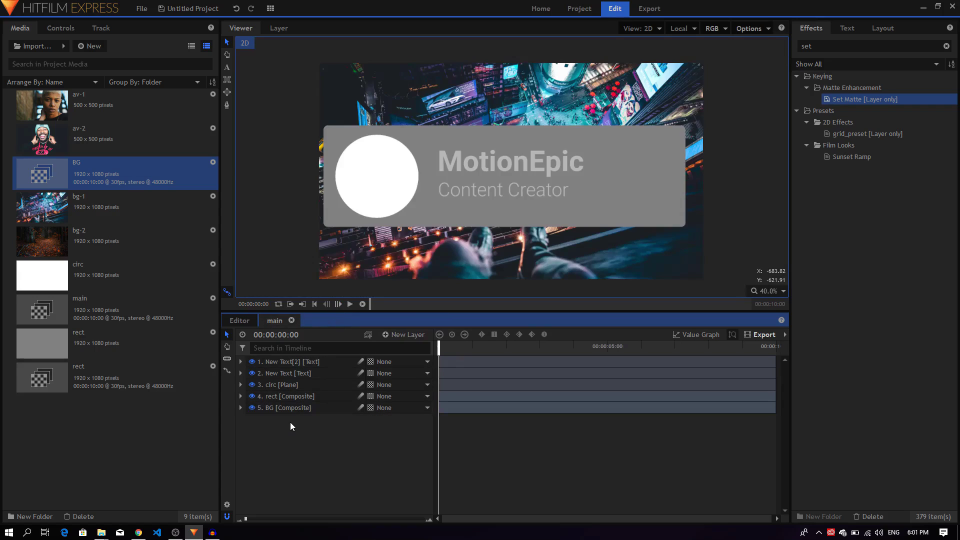
- Check the rect composite's masks and apply Set Matte to the BG layer
left_click(291, 397)
left_click(242, 396)
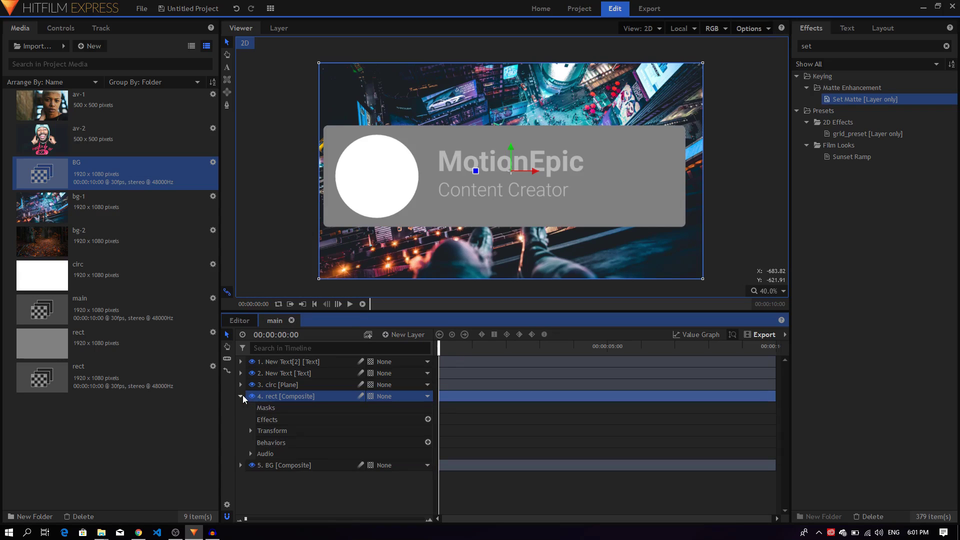
left_click(279, 408)
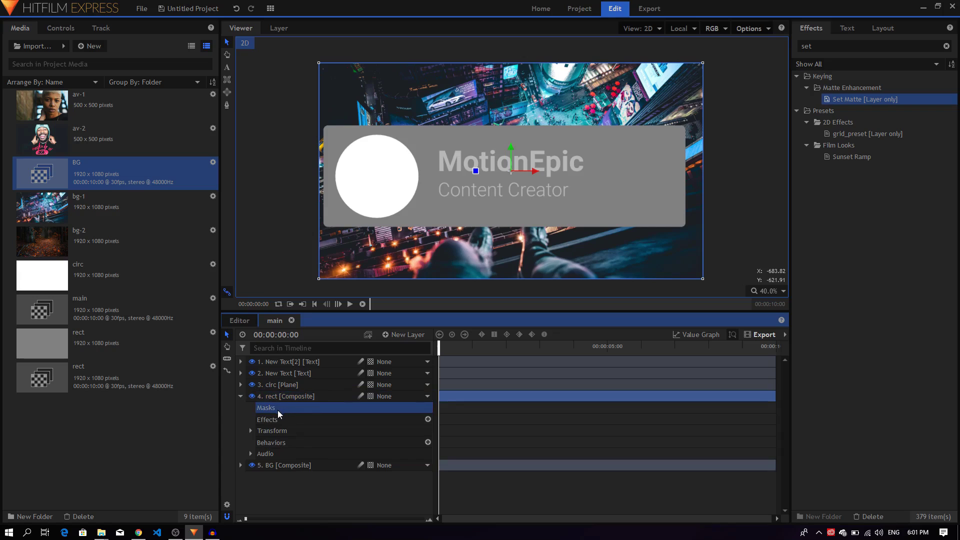
left_click(241, 396)
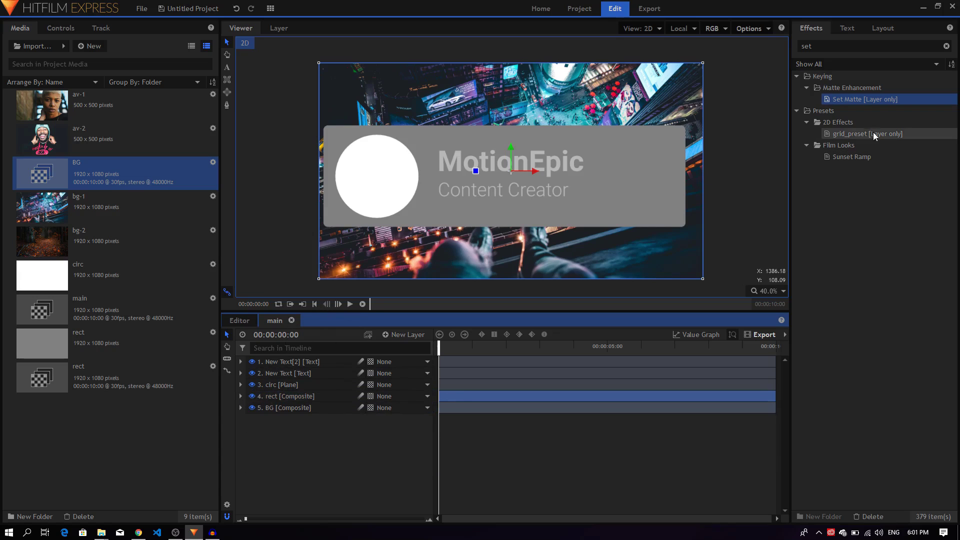
left_click_drag(848, 98, 314, 407)
- Hide rect and set BG's Set Matte to source 4. rect, Subtract blend, with Invert on
left_click(252, 396)
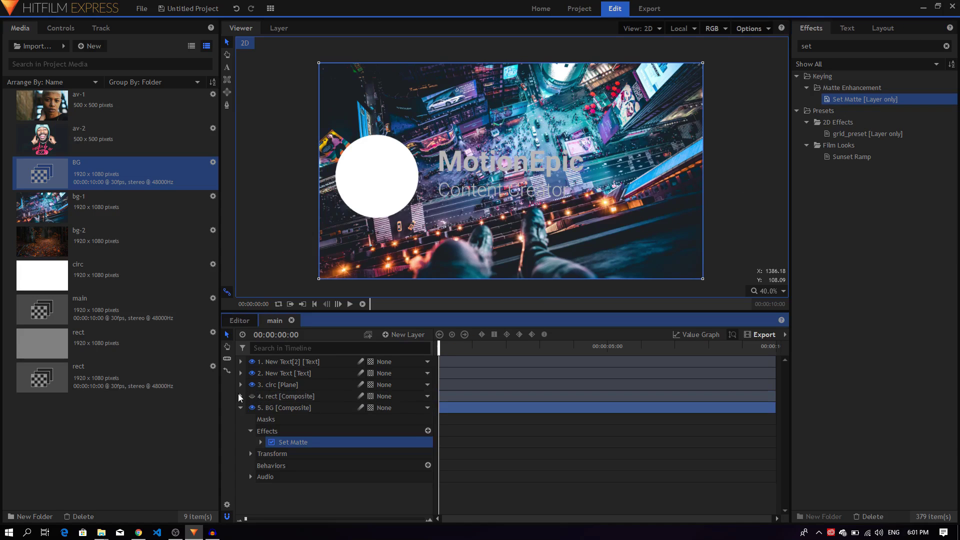
left_click(261, 441)
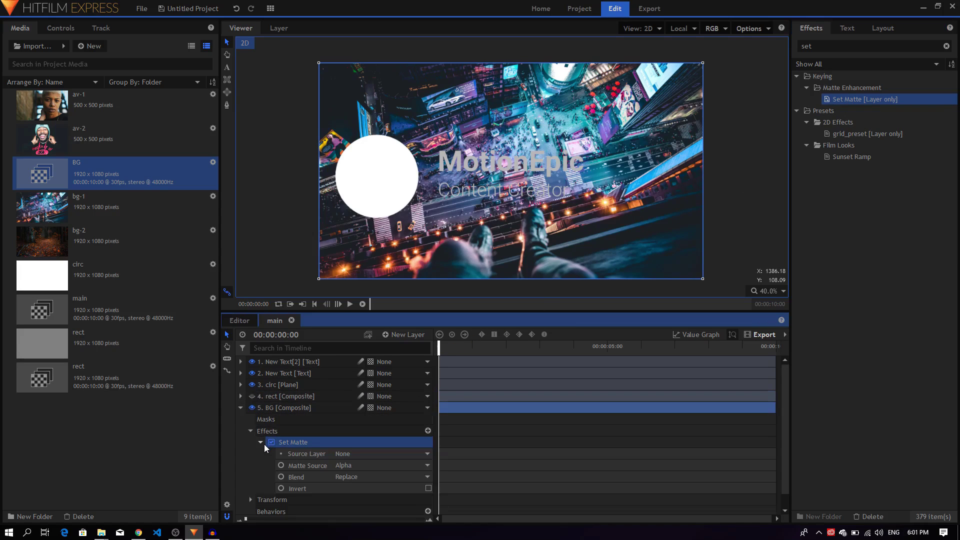
left_click(361, 454)
left_click(371, 503)
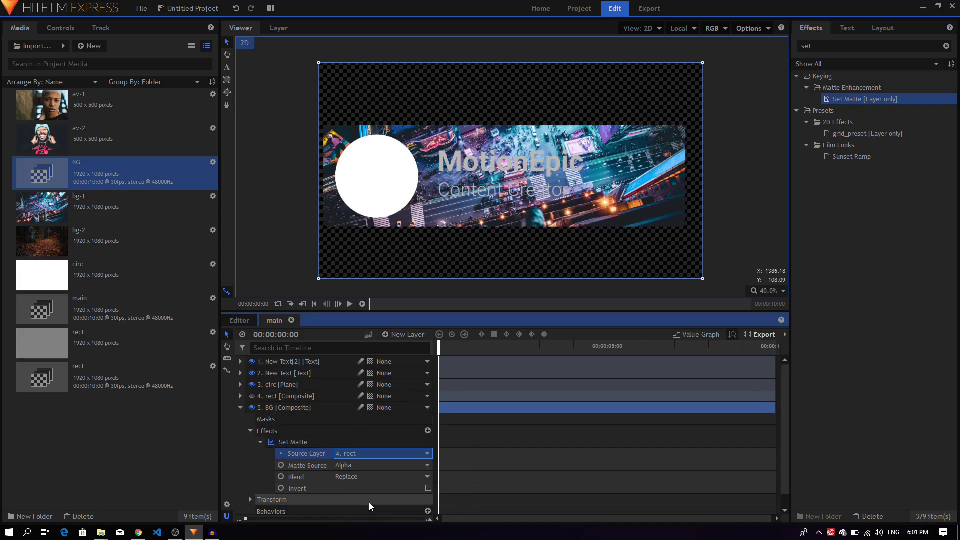
left_click(352, 476)
left_click(357, 497)
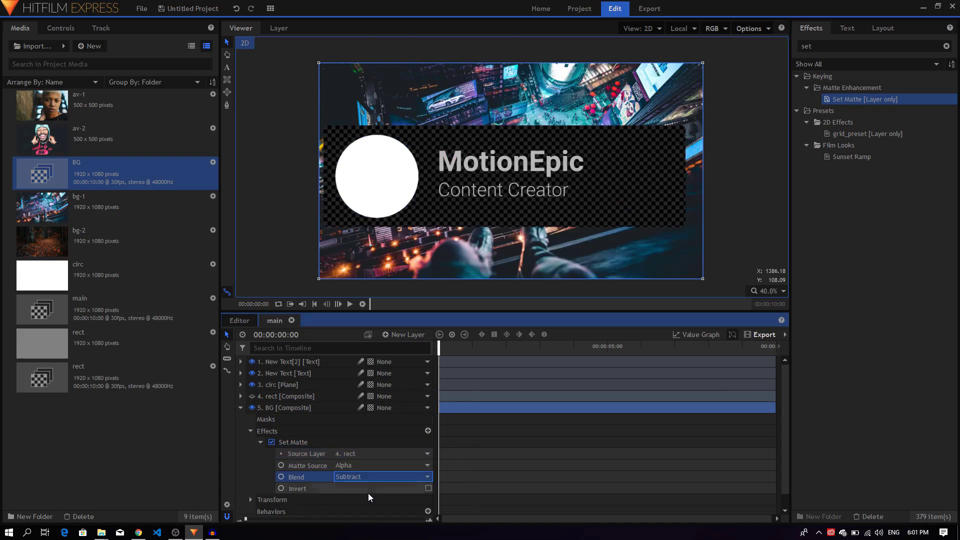
left_click(429, 489)
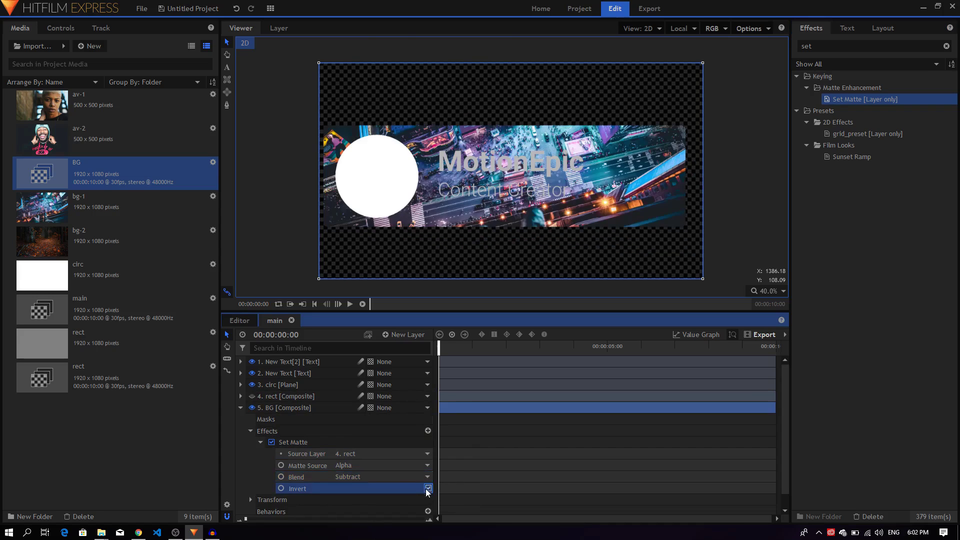
left_click(240, 407)
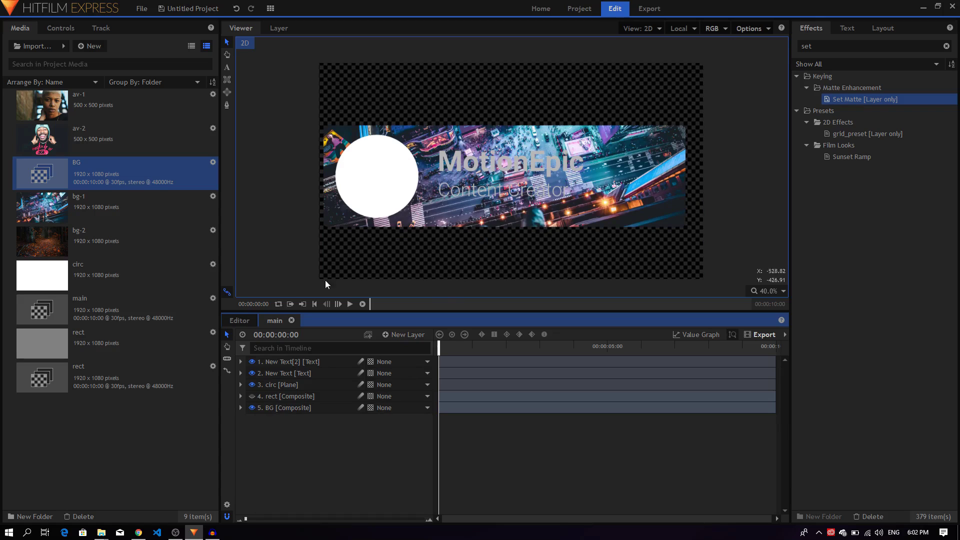
- Drag another copy of BG into the timeline and start renaming the original BG layer
left_click(83, 179)
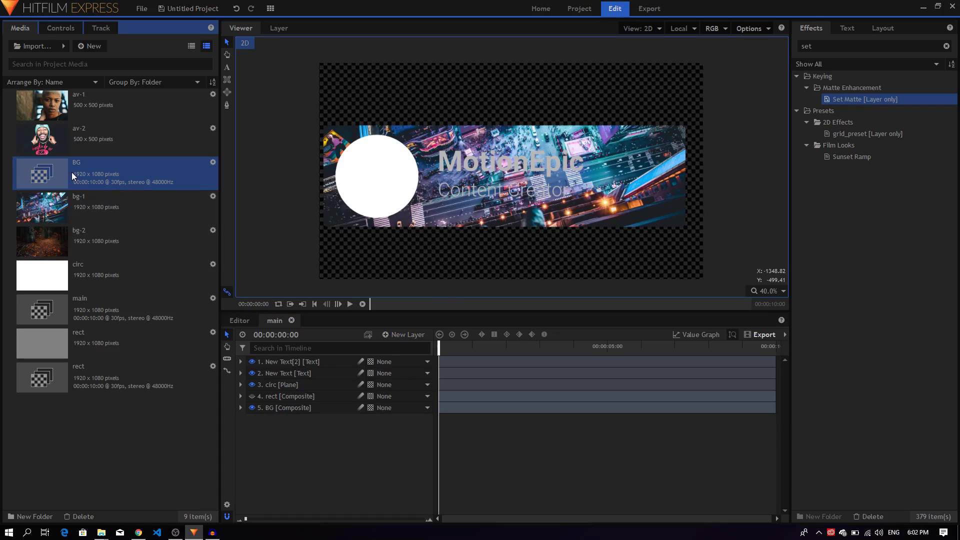
left_click_drag(72, 176, 293, 413)
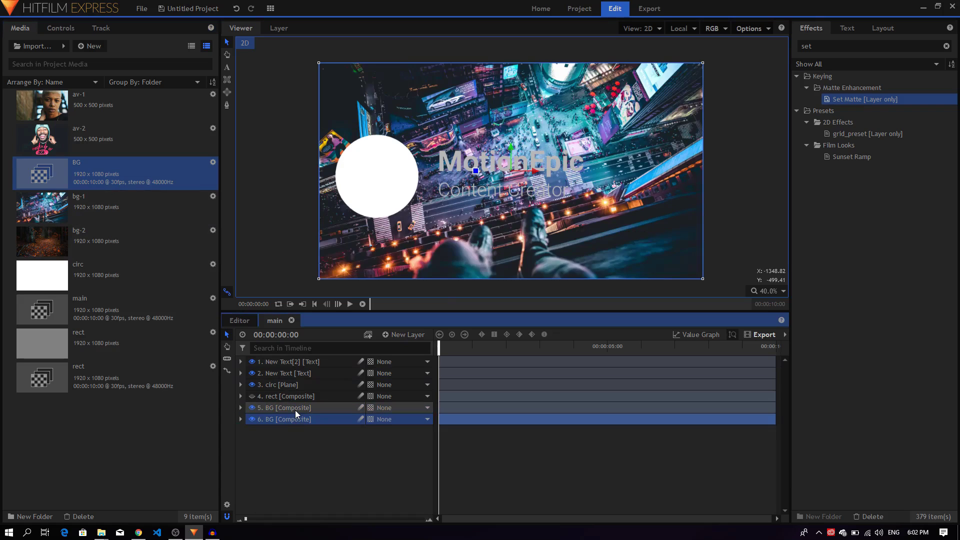
left_click(295, 410)
double_click(295, 408)
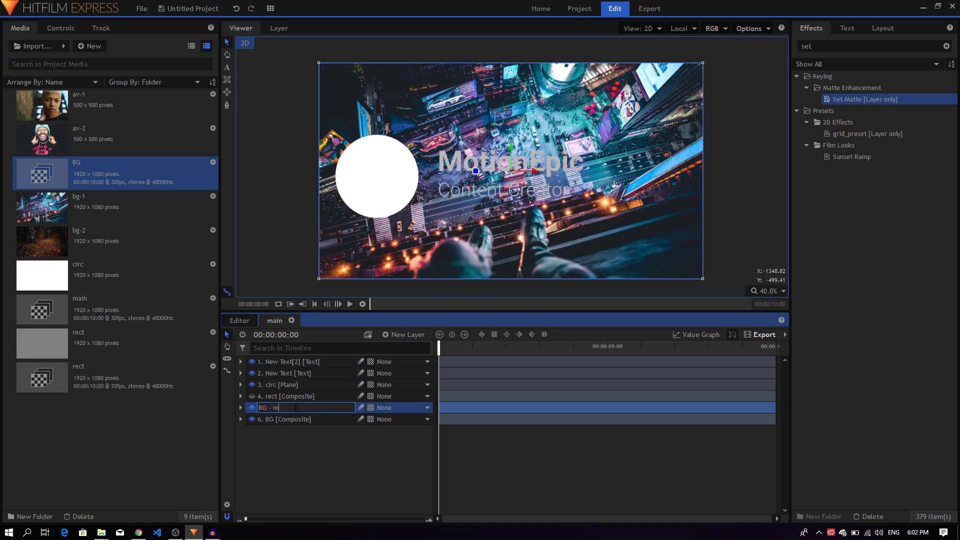
- Name the layer 'BG - matte' and apply the Blur effect to it
type("BG - matte")
key("Return")
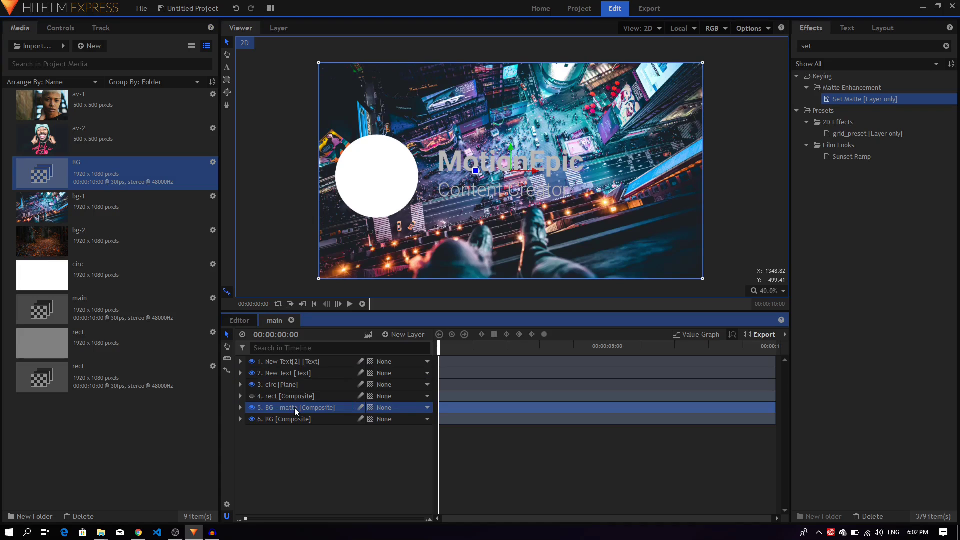
left_click(849, 46)
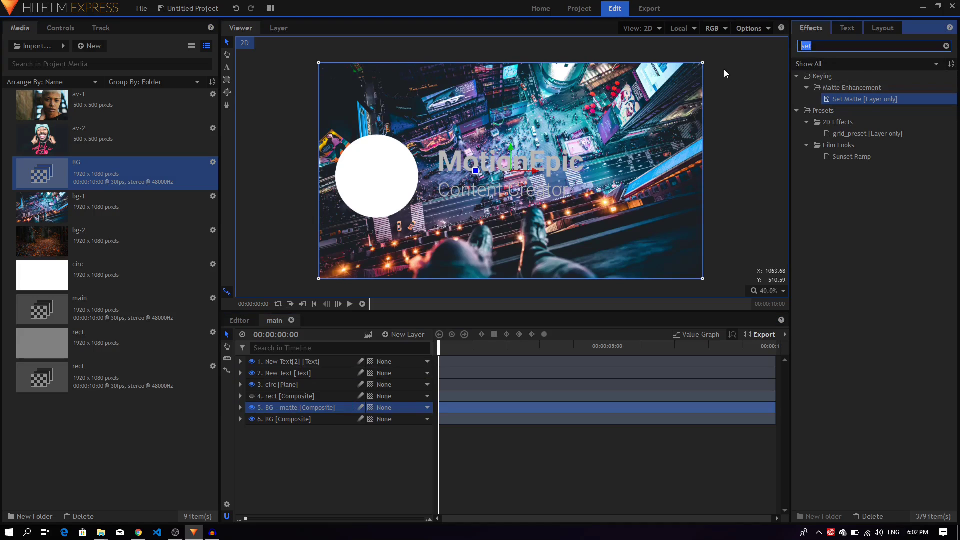
type("blu")
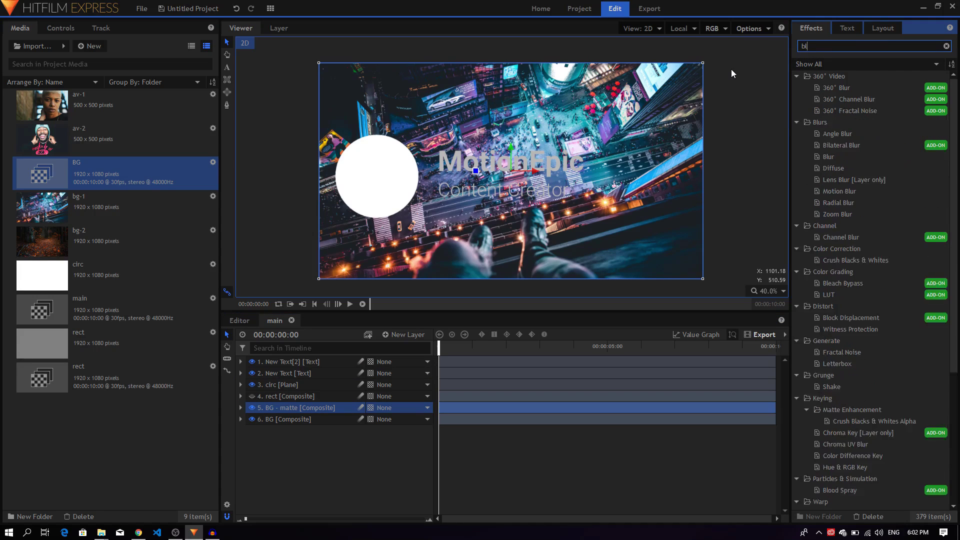
left_click(833, 145)
left_click_drag(353, 371, 317, 412)
- Set the Blur radius to 44.50 px and inspect the frosted panel in the preview
left_click(260, 441)
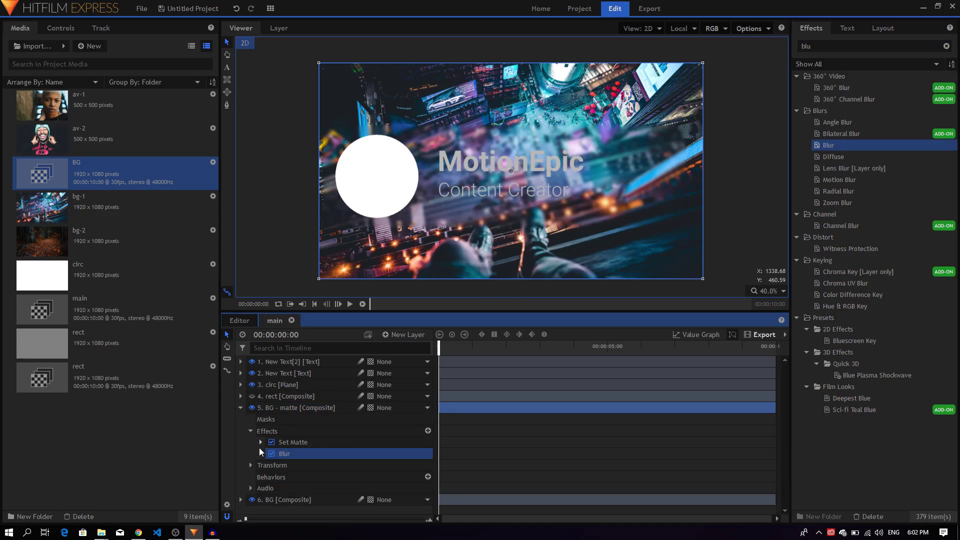
left_click(261, 453)
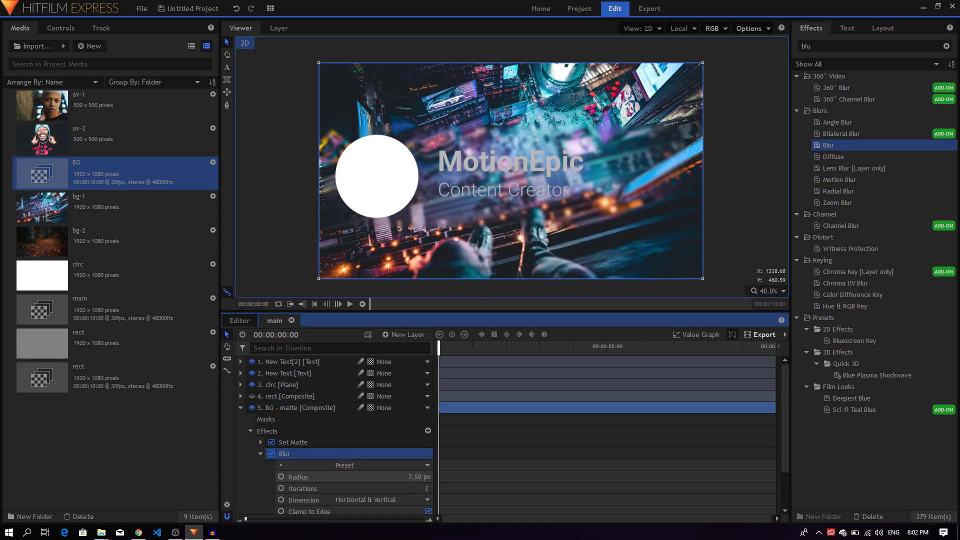
left_click_drag(418, 476, 450, 476)
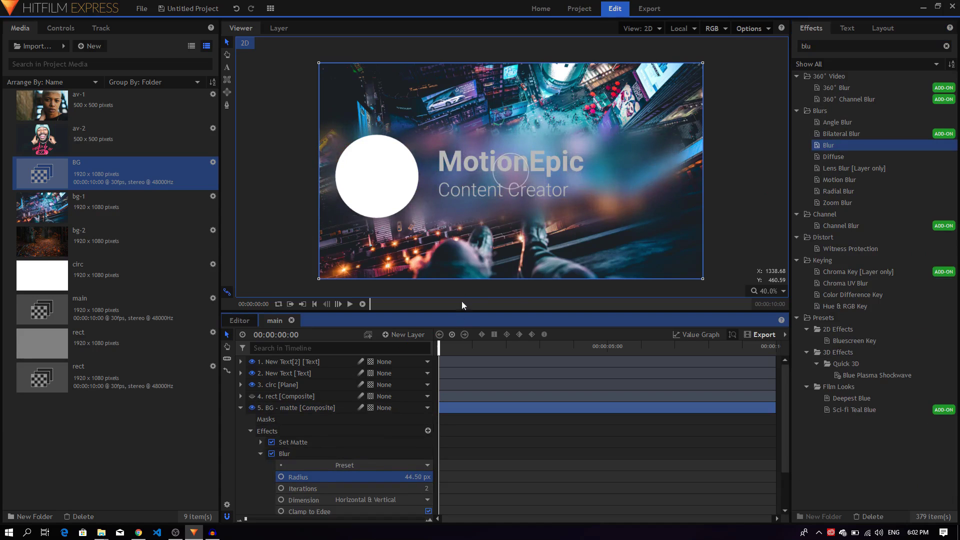
scroll(466, 207, "up", 3)
mouse_move(520, 210)
left_mouse_down()
mouse_move(475, 186)
mouse_move(382, 217)
left_mouse_up()
mouse_move(502, 193)
left_mouse_down()
mouse_move(456, 204)
mouse_move(531, 220)
mouse_move(585, 289)
left_mouse_up()
scroll(497, 179, "up", 1)
scroll(496, 179, "up", 2)
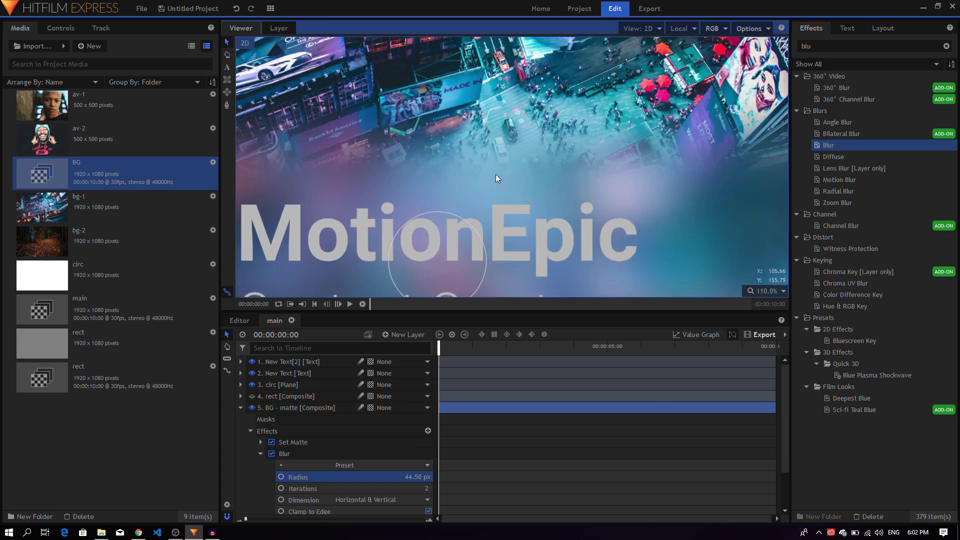
left_click_drag(525, 159, 502, 166)
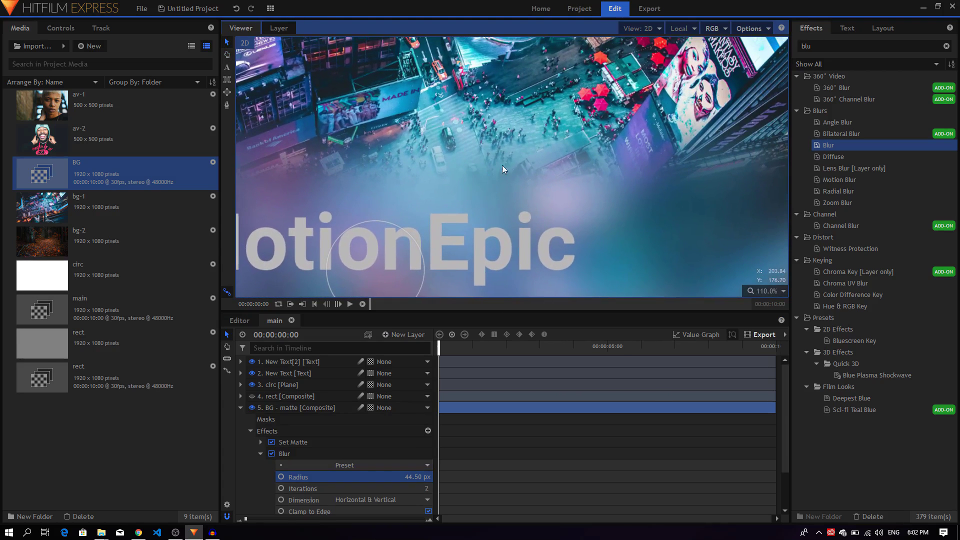
left_click_drag(477, 195, 531, 179)
scroll(530, 179, "down", 4)
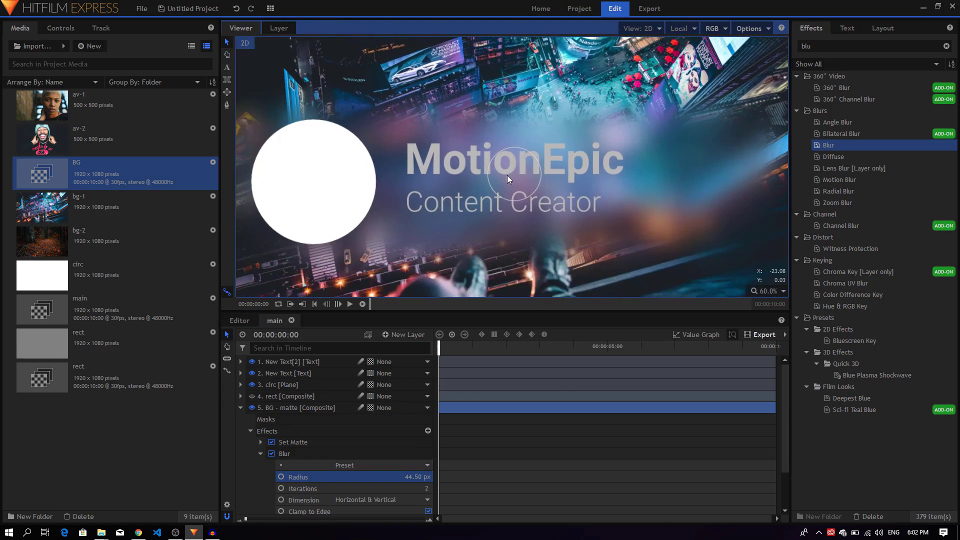
- Move Blur ahead of Set Matte in the effect order and collapse BG - matte
left_click(261, 453)
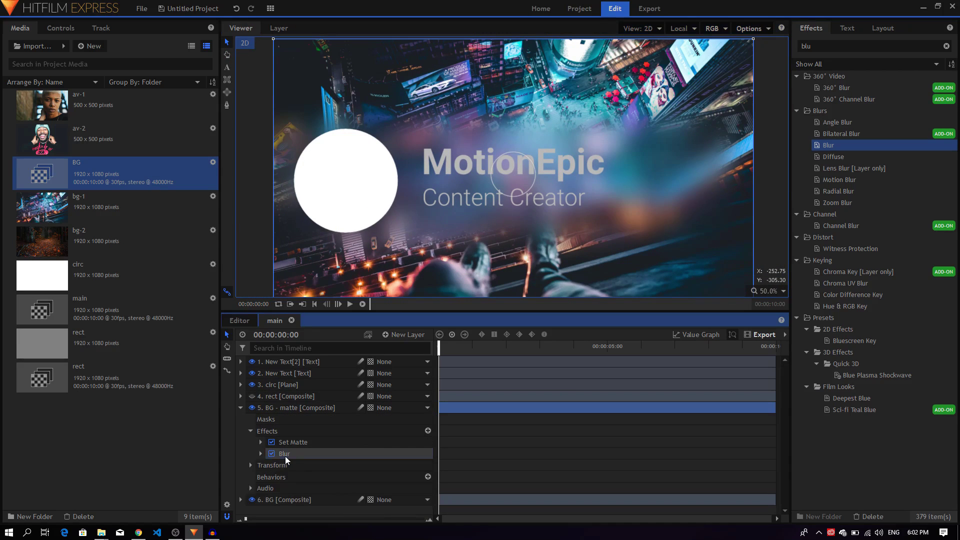
left_click_drag(296, 458, 296, 445)
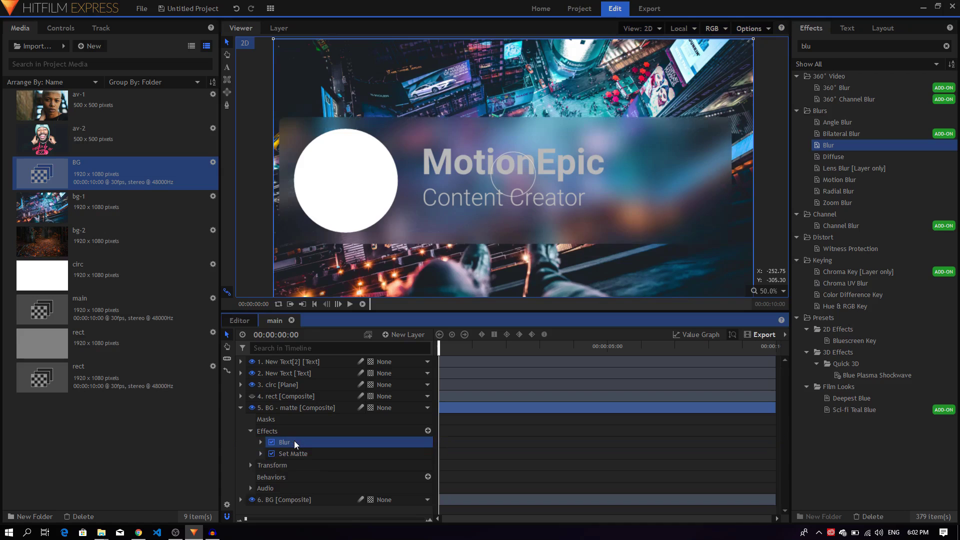
scroll(464, 177, "up", 4)
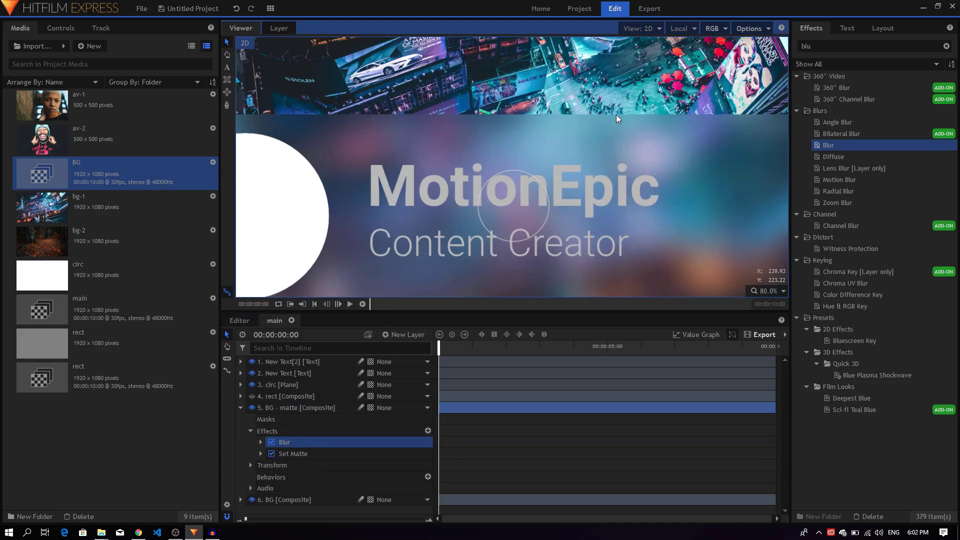
scroll(573, 128, "down", 4)
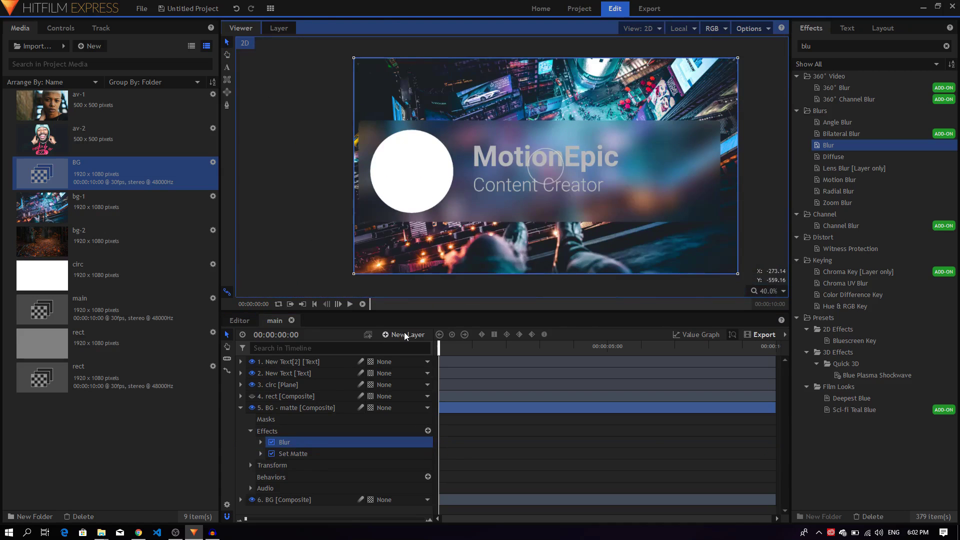
left_click(241, 408)
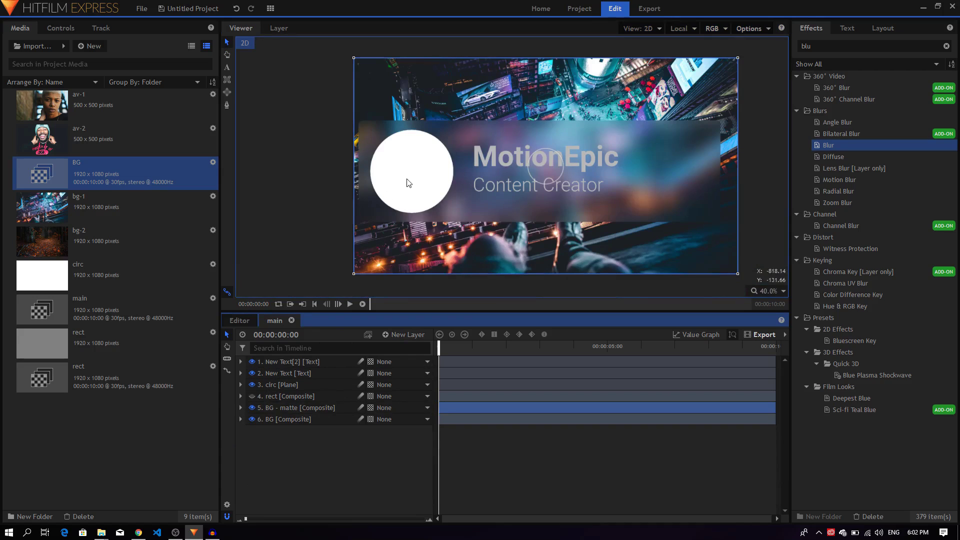
- Add the av-2 portrait to the main timeline and position it over the white circle
left_click(91, 144)
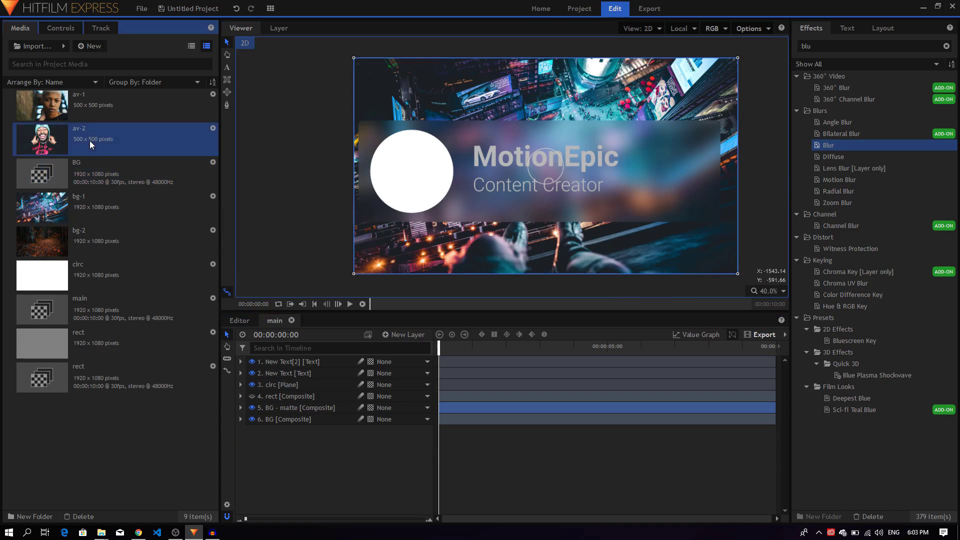
left_click_drag(86, 146, 308, 398)
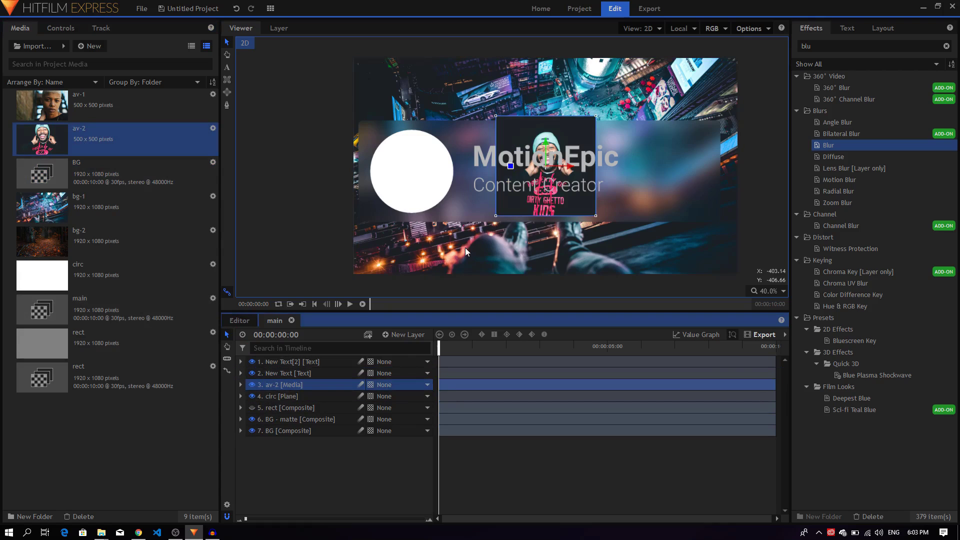
scroll(511, 167, "up", 2)
left_click_drag(561, 174, 362, 178)
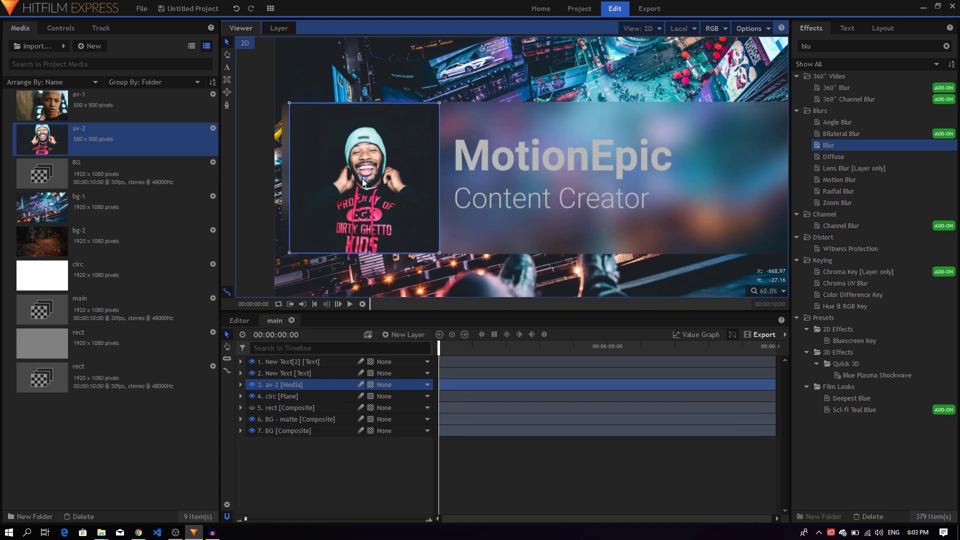
- Delete the av-2 layer from the main timeline
right_click(304, 385)
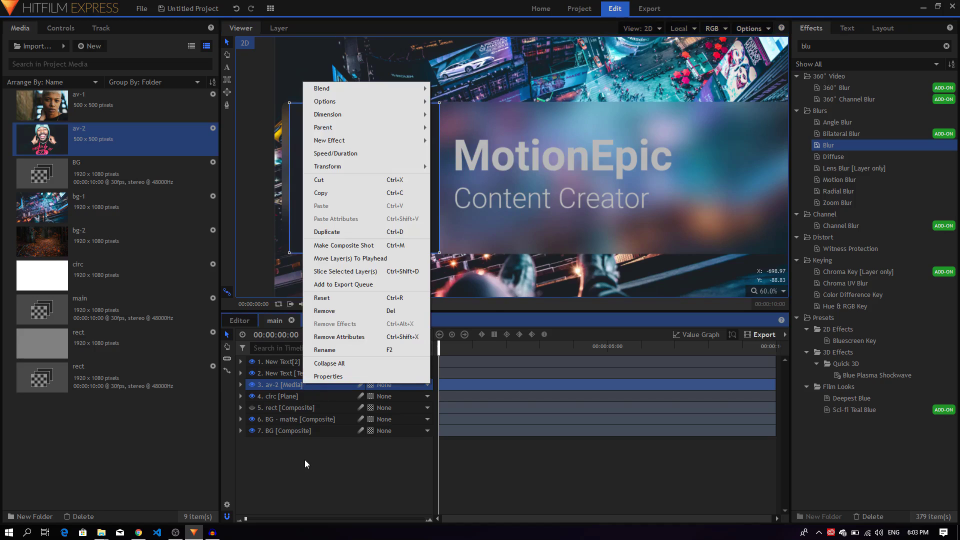
key("Escape")
key("Delete")
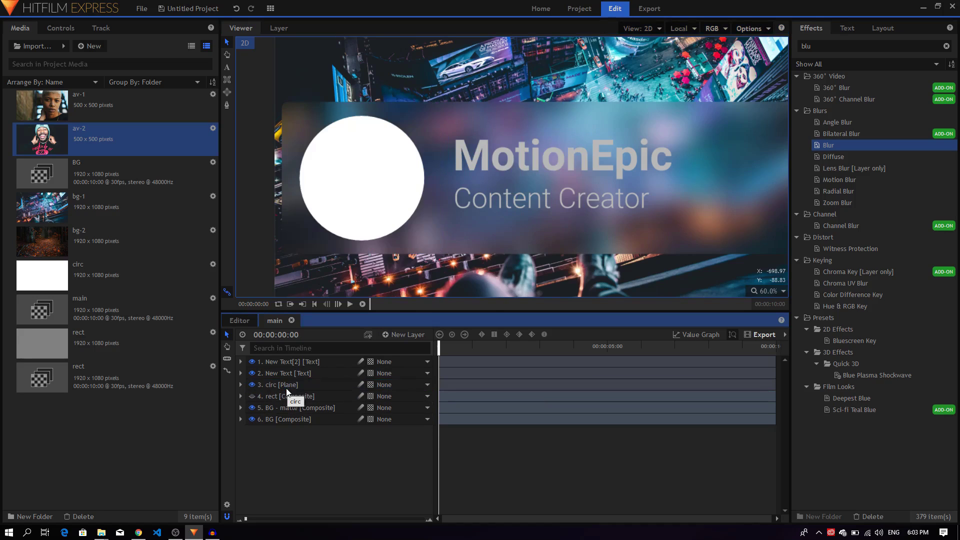
- Create a new 500×500 composite shot
left_click(93, 48)
left_click(103, 58)
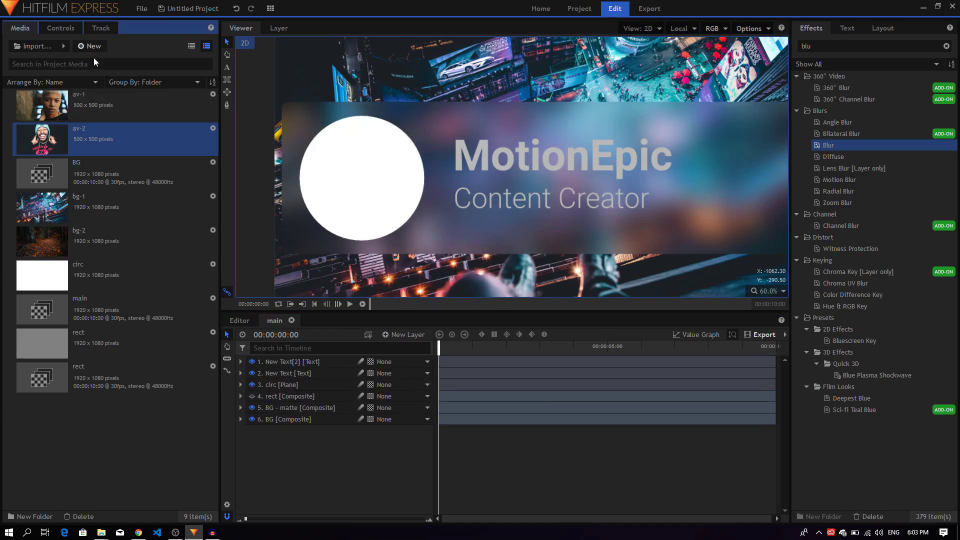
double_click(470, 198)
type("5")
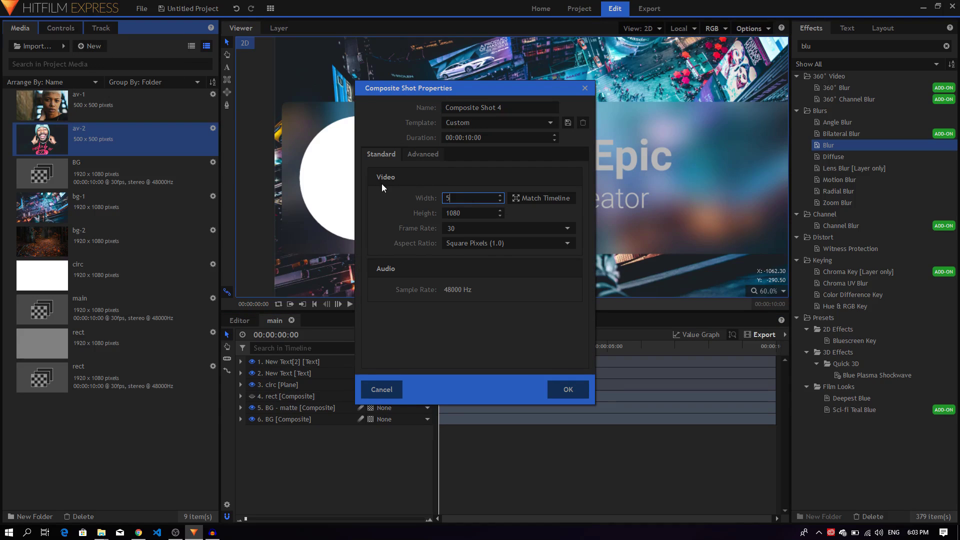
type("00")
key("Tab")
type("5")
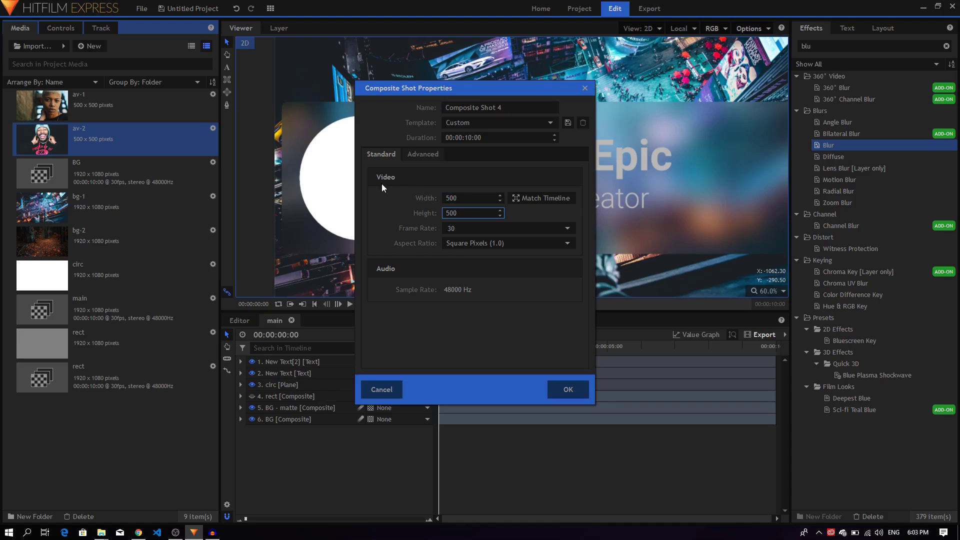
left_click(568, 389)
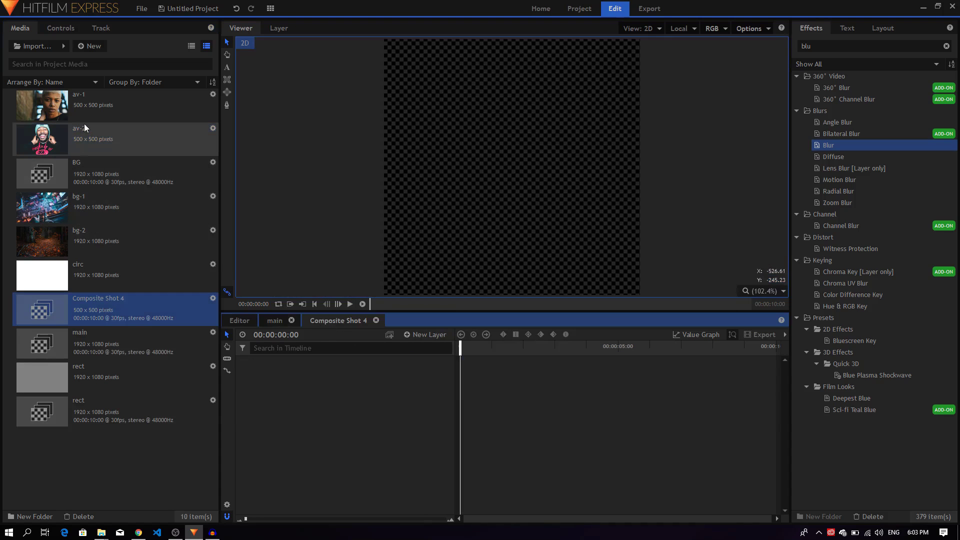
- Place av-2 inside Composite Shot 4 and close its timeline
left_click_drag(80, 132, 292, 372)
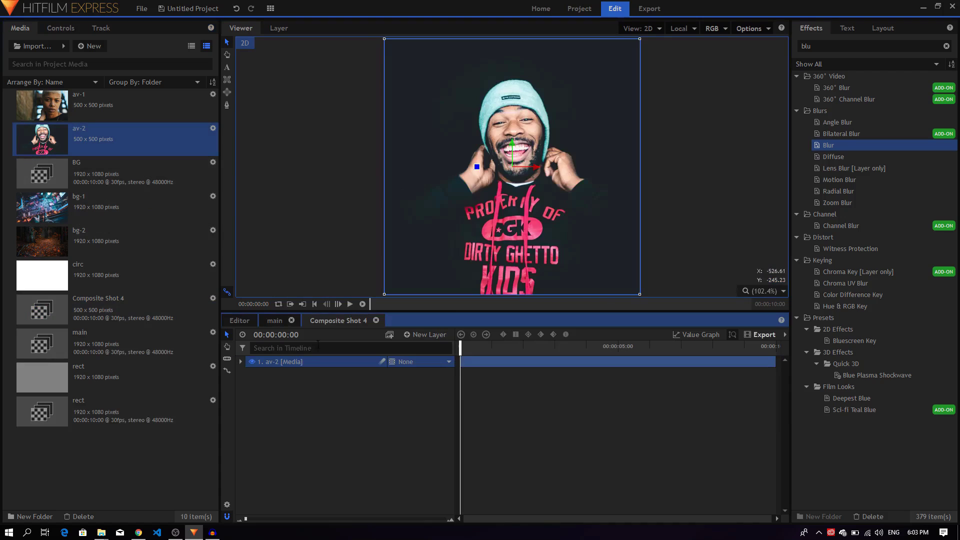
left_click(274, 321)
left_click(376, 321)
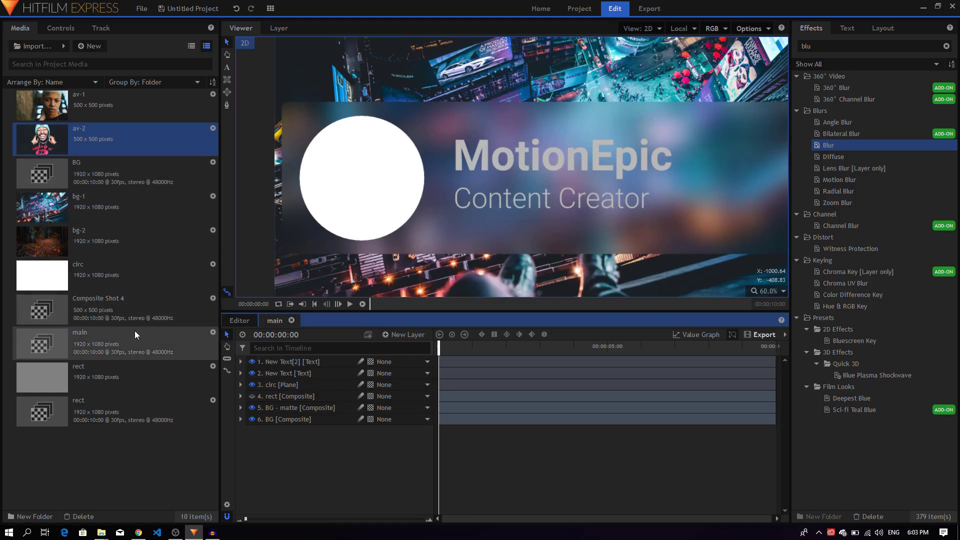
- Rename Composite Shot 4 to 'image' and add it to main above the circ layer
left_click(120, 306)
left_click(120, 305)
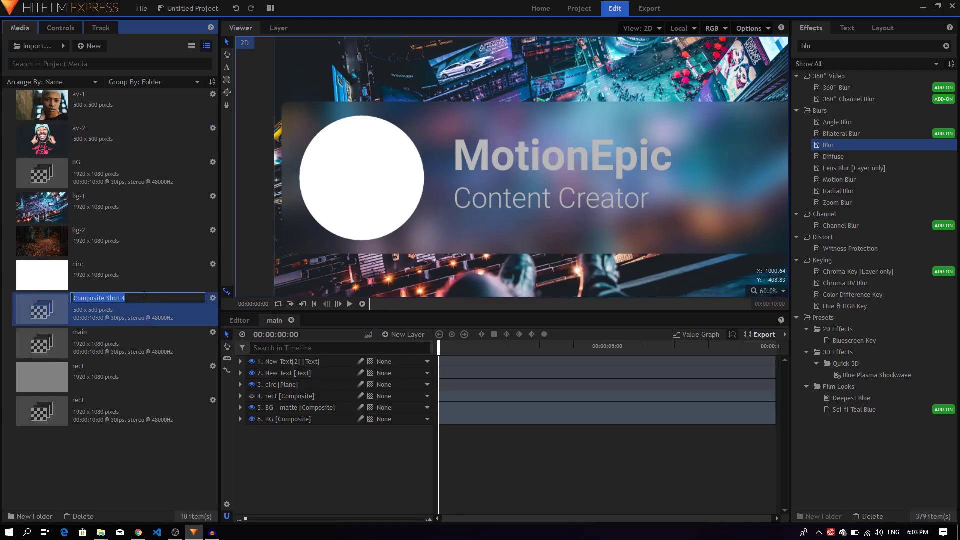
type("image")
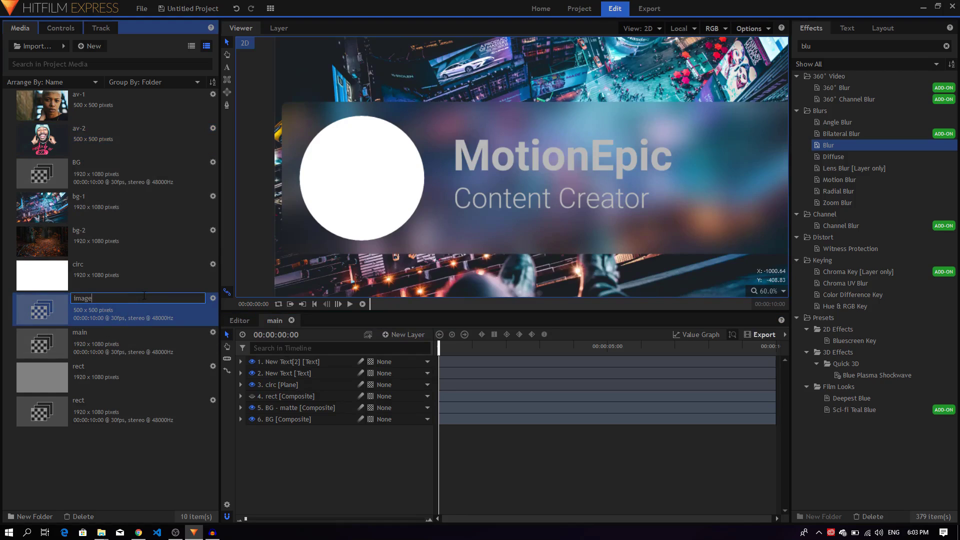
key("Return")
left_click_drag(107, 305, 281, 386)
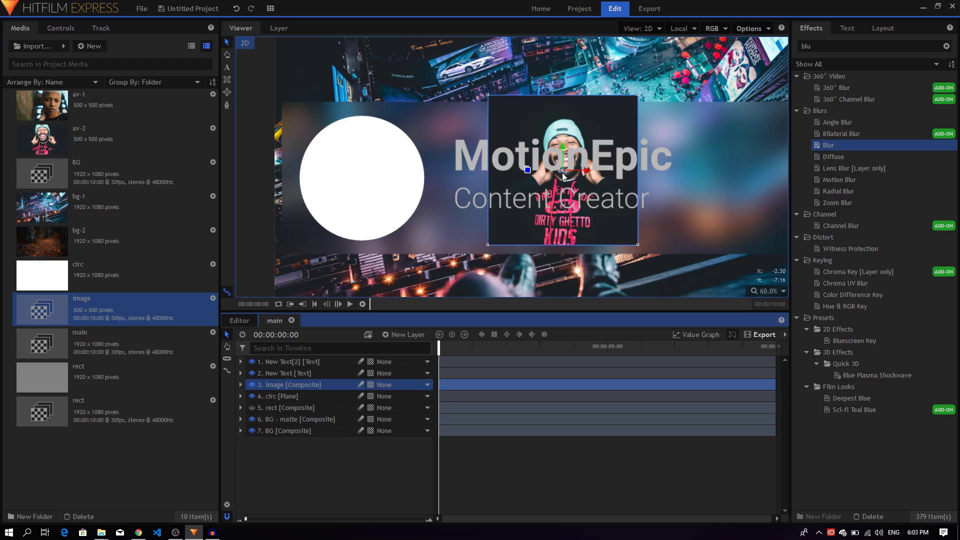
- Move the image layer over the white circle at the panel's left
left_click_drag(562, 172, 363, 178)
left_click(241, 384)
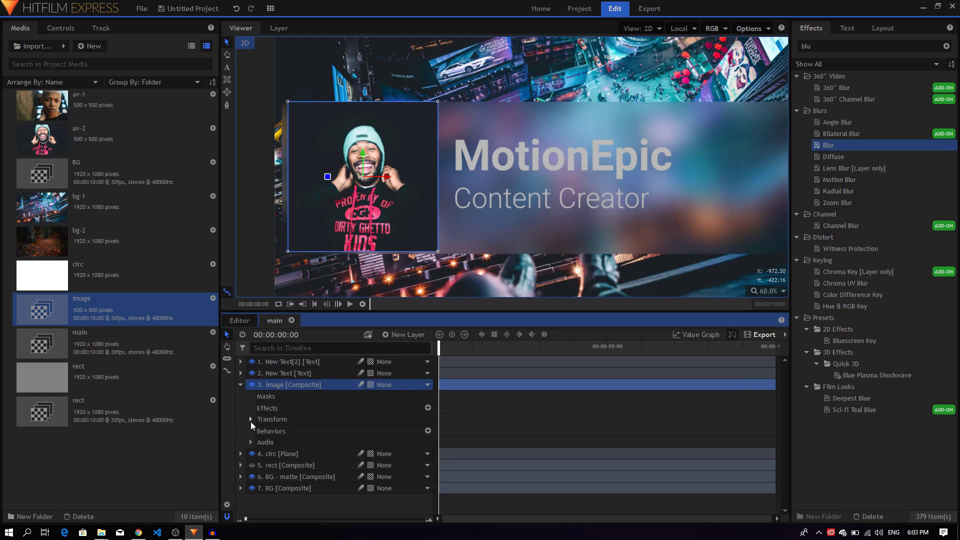
left_click(251, 419)
- Return the image layer's opacity to 100% and expand the circ layer
left_click_drag(420, 431, 390, 431)
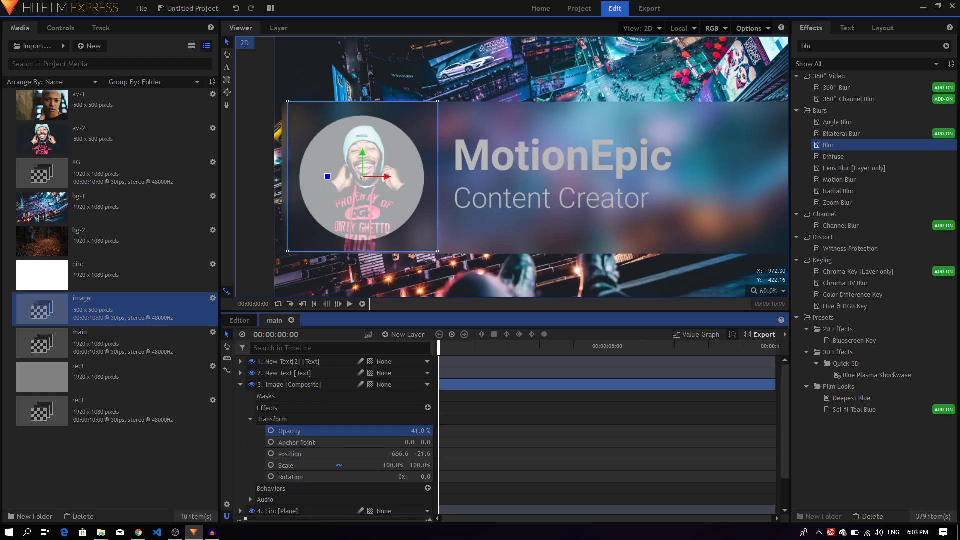
scroll(354, 168, "up", 2)
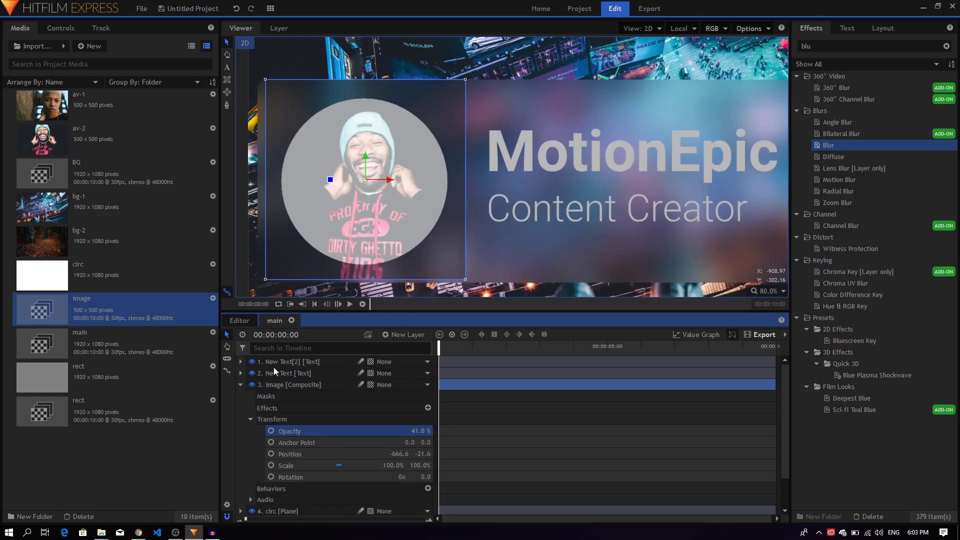
left_click_drag(394, 430, 430, 431)
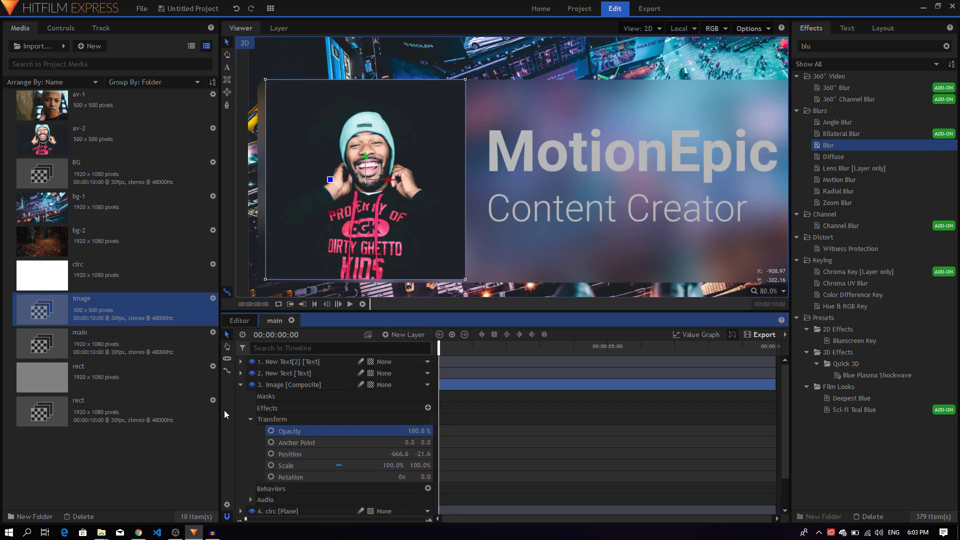
left_click(240, 385)
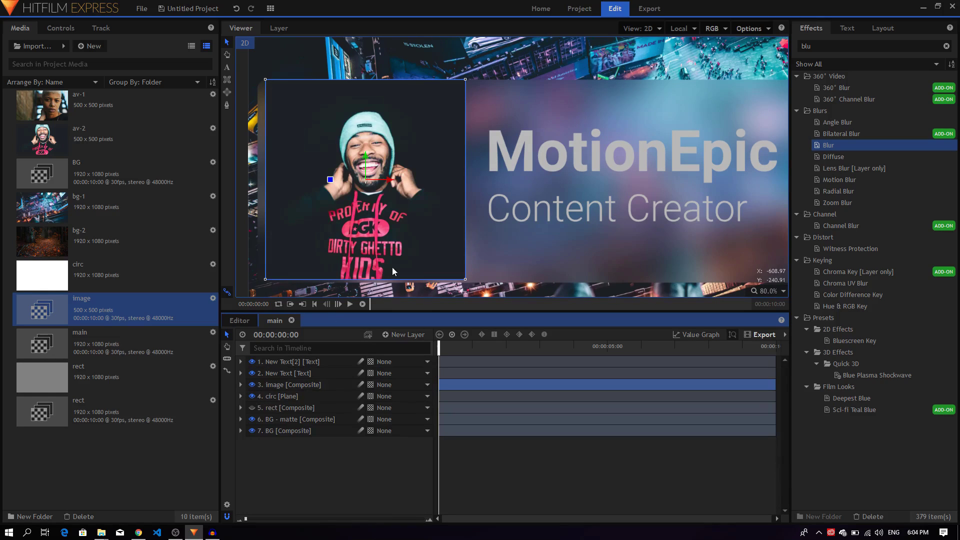
left_click(291, 395)
left_click(241, 395)
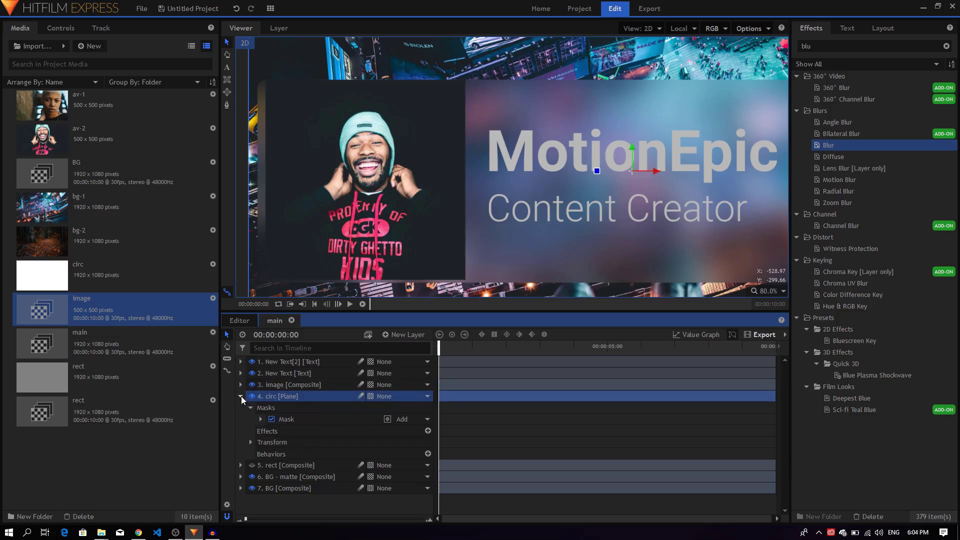
- Convert the circ plane into a composite shot named 'circ' with its mask moved along
left_click(289, 419)
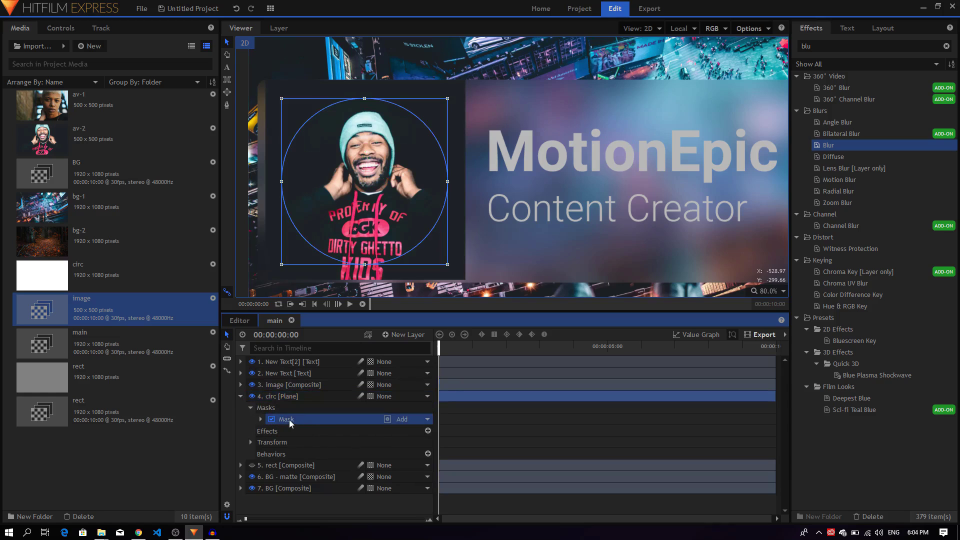
left_click(241, 395)
right_click(278, 395)
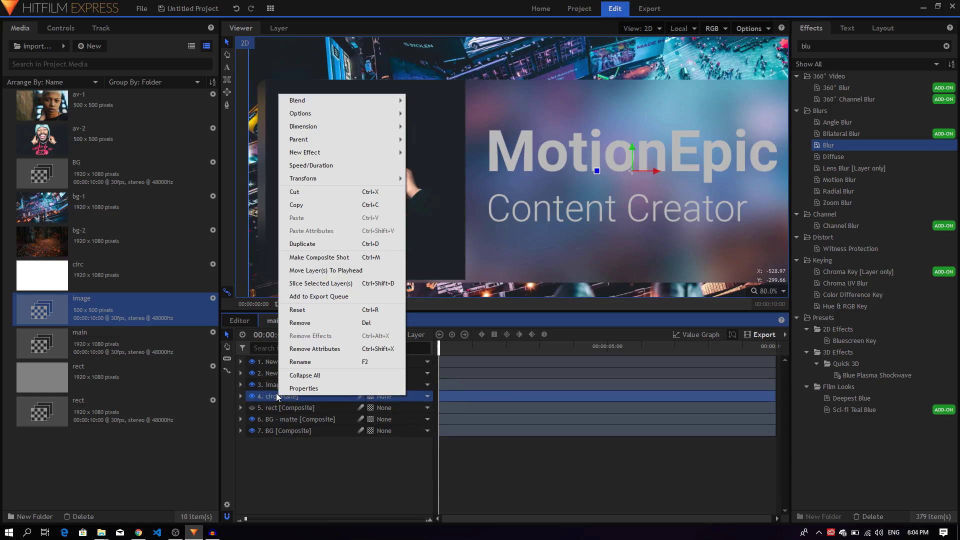
left_click(319, 257)
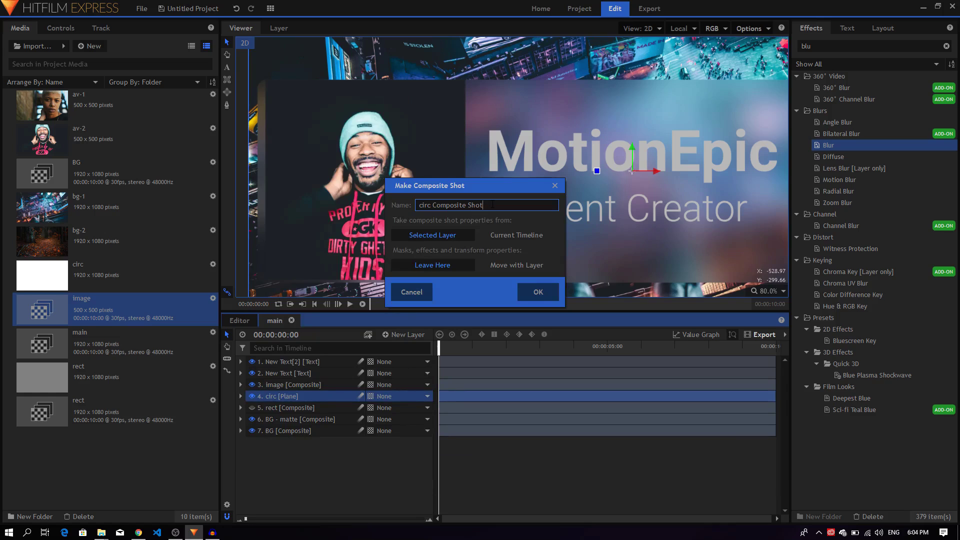
key("BackSpace")
key("BackSpace")
key("BackSpace")
key("BackSpace")
key("BackSpace")
key("BackSpace")
key("BackSpace")
key("BackSpace")
key("BackSpace")
key("BackSpace")
left_click(496, 265)
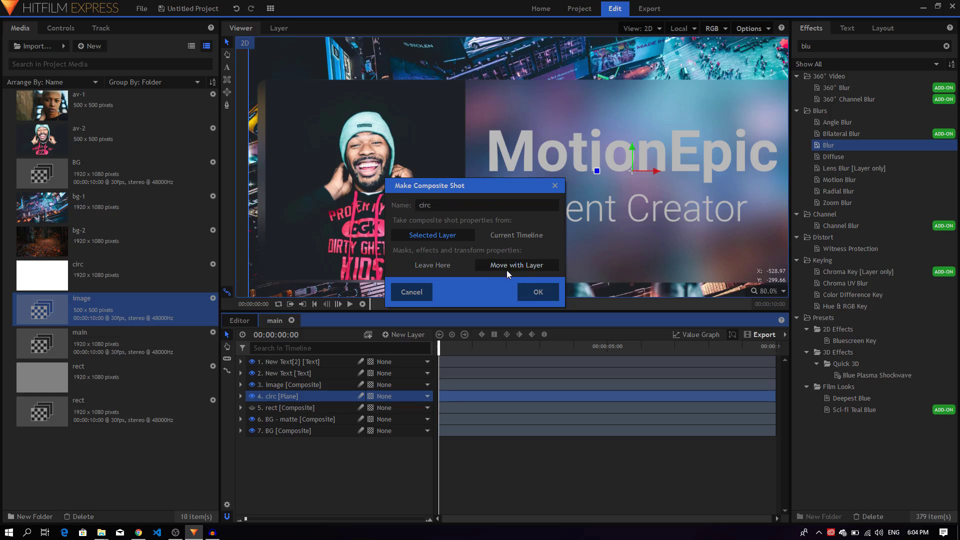
left_click(537, 292)
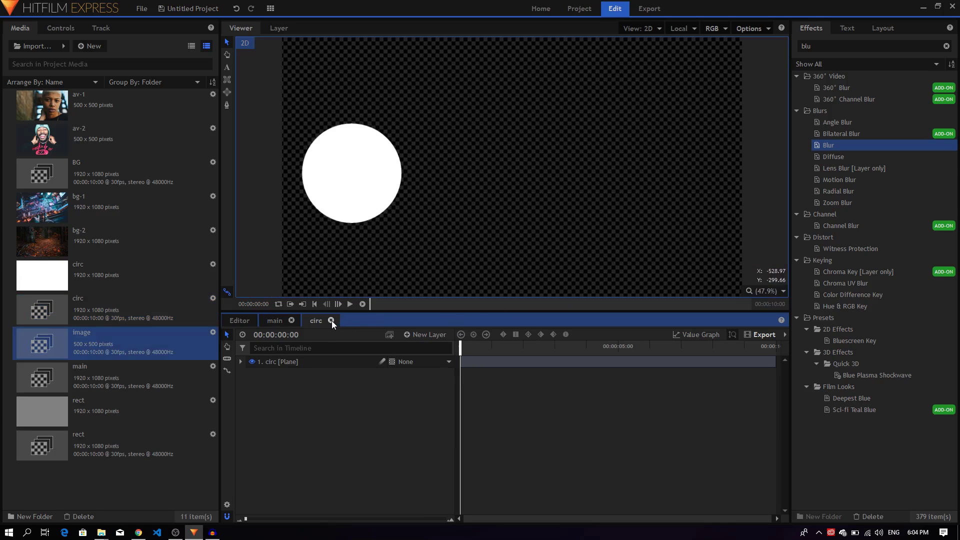
left_click(331, 320)
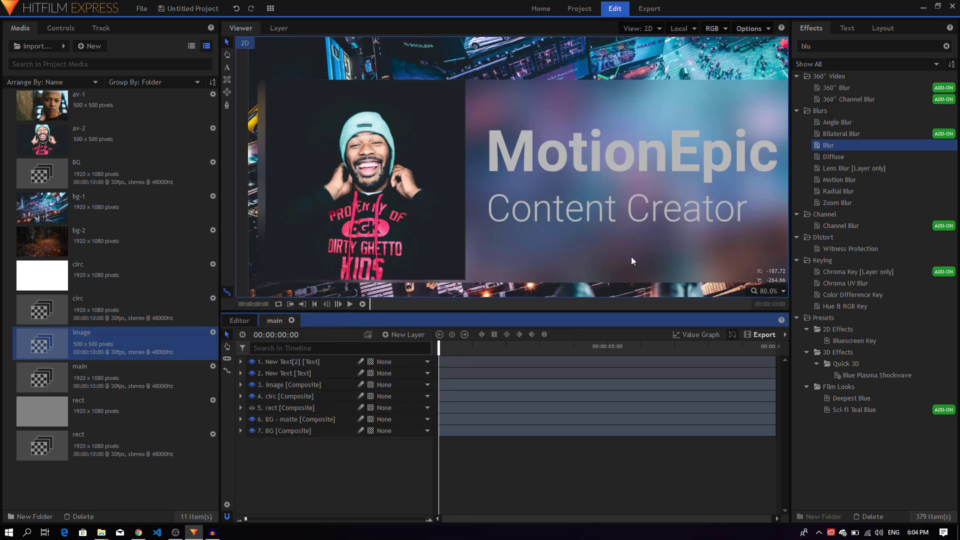
- Apply the Set Matte effect to the image layer
double_click(806, 46)
type("set")
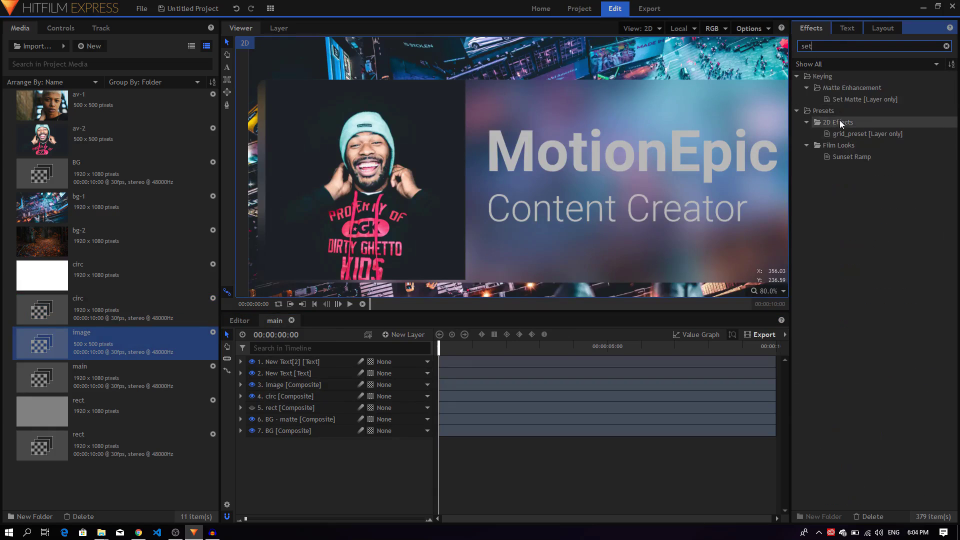
left_click_drag(841, 100, 474, 327)
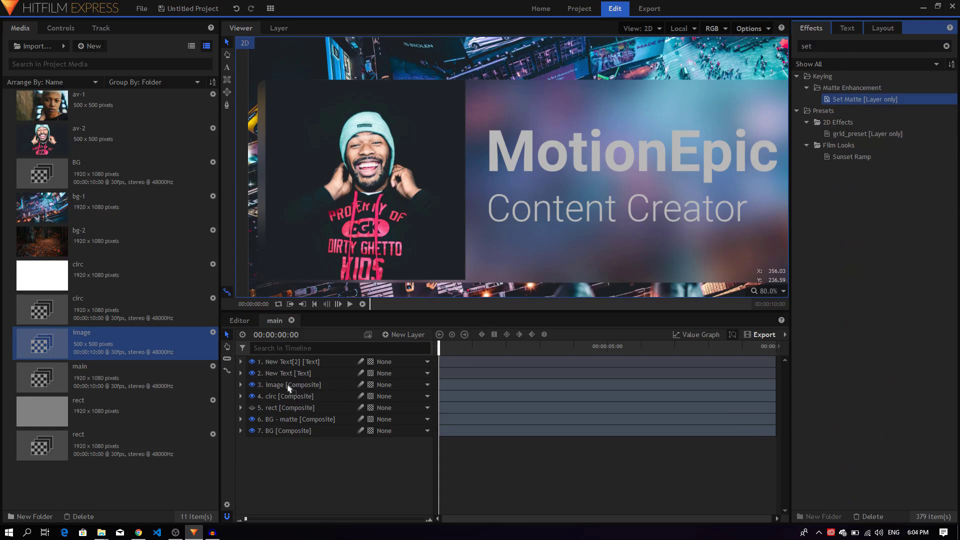
left_click_drag(289, 389, 289, 385)
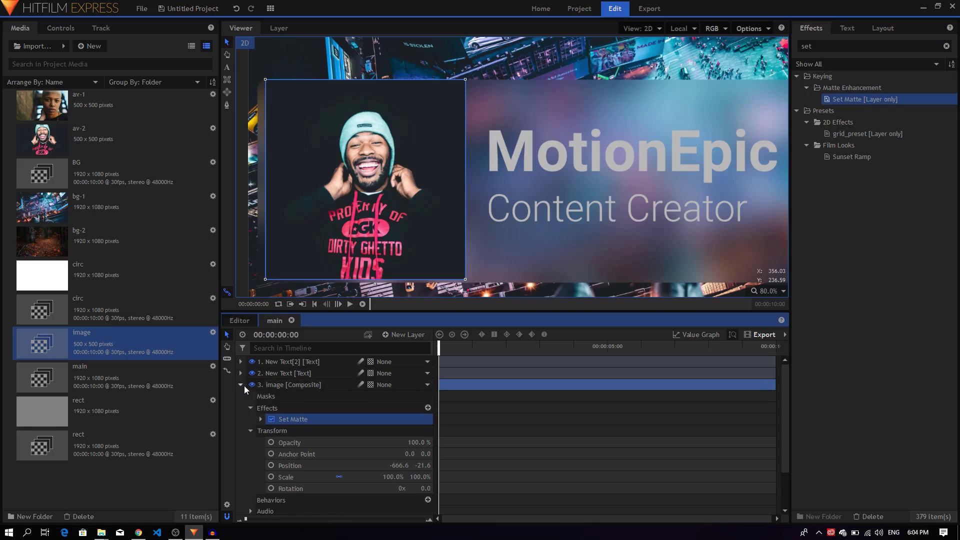
left_click(251, 431)
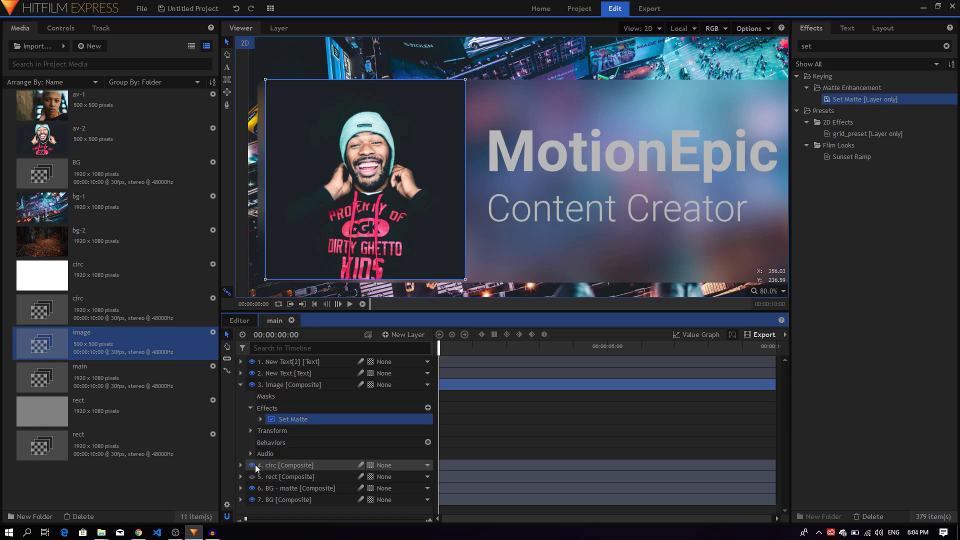
left_click(261, 420)
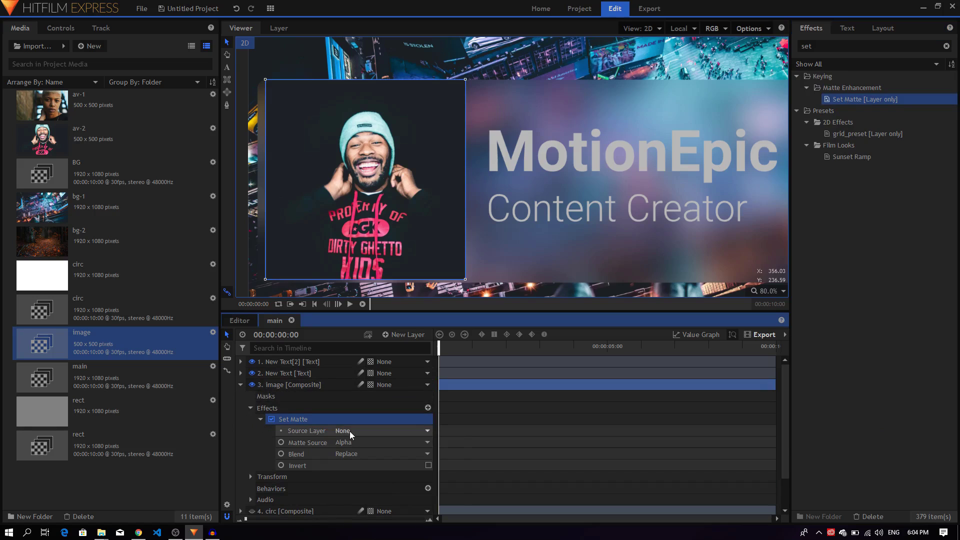
- Set the matte source to 4. circ, blend to Subtract, and invert so the man shows inside
left_click(336, 431)
left_click(357, 471)
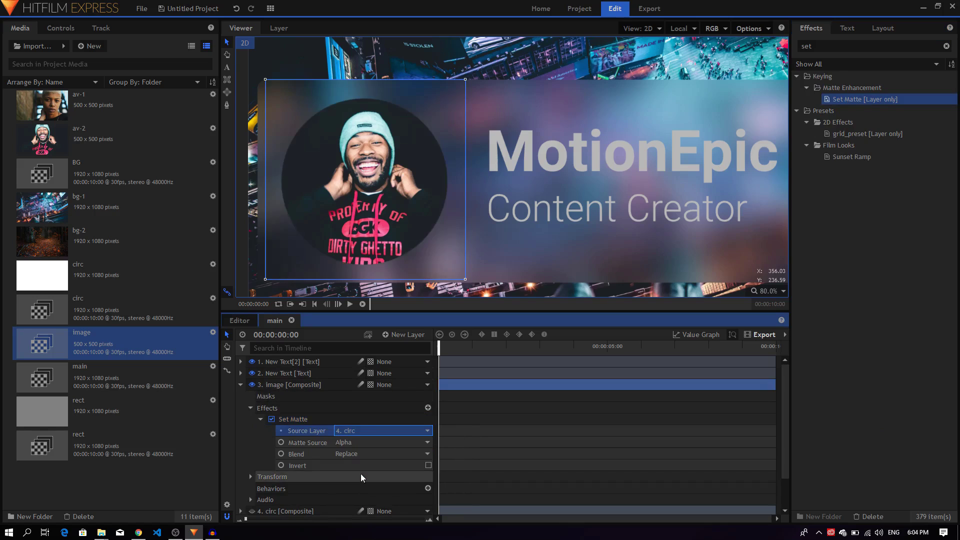
left_click(347, 454)
left_click(354, 477)
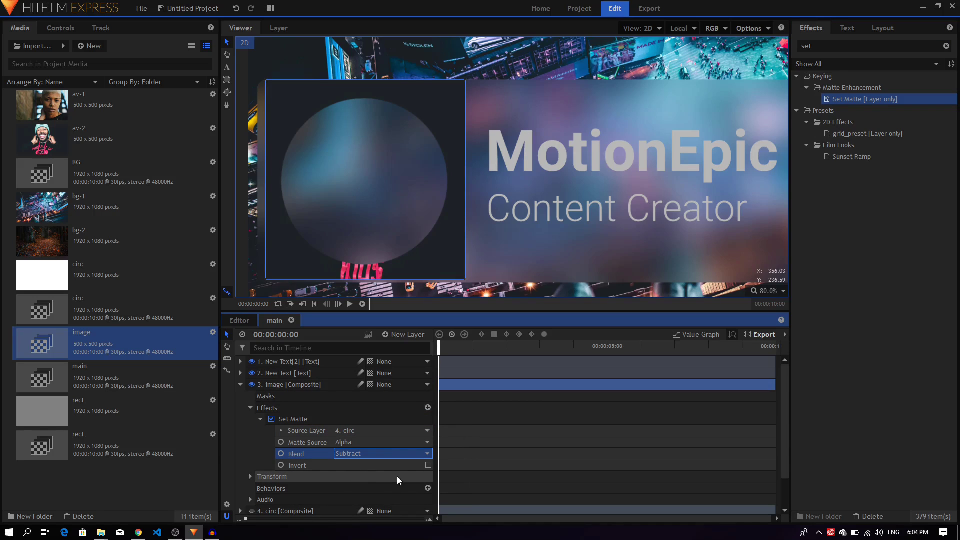
left_click(380, 453)
left_click(359, 465)
left_click(241, 384)
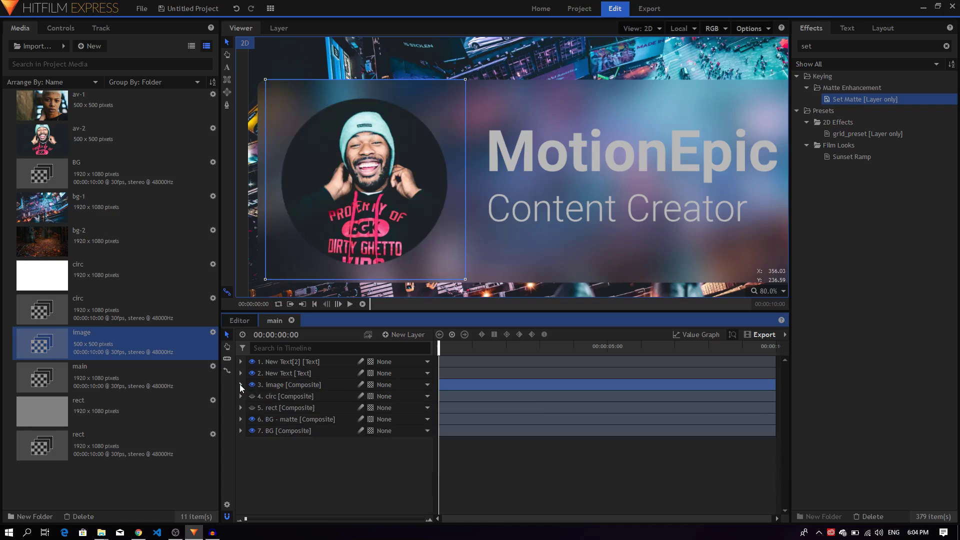
left_click(289, 451)
- Put the bg-2 autumn forest image into the BG composite and return to main
scroll(362, 202, "down", 3)
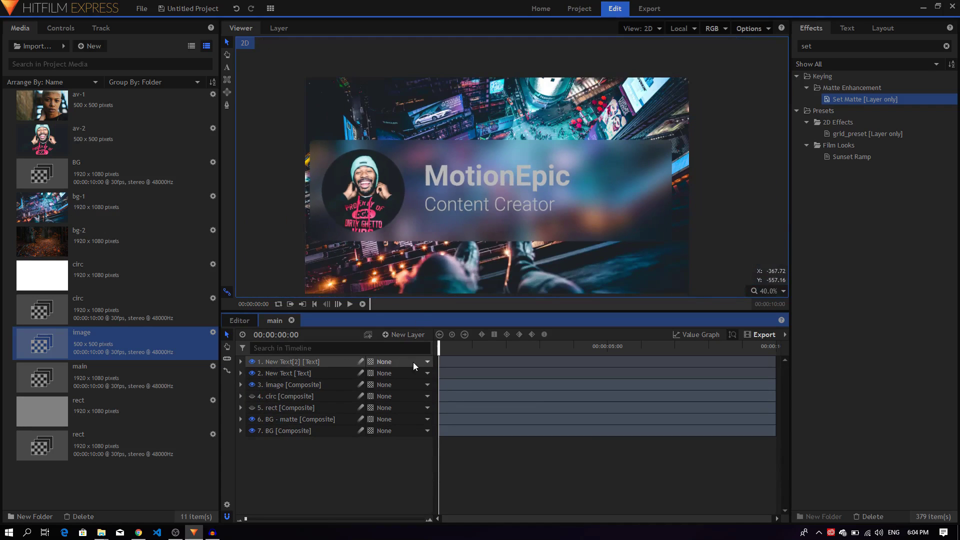
mouse_move(443, 349)
left_mouse_down()
mouse_move(483, 350)
mouse_move(439, 350)
left_mouse_up()
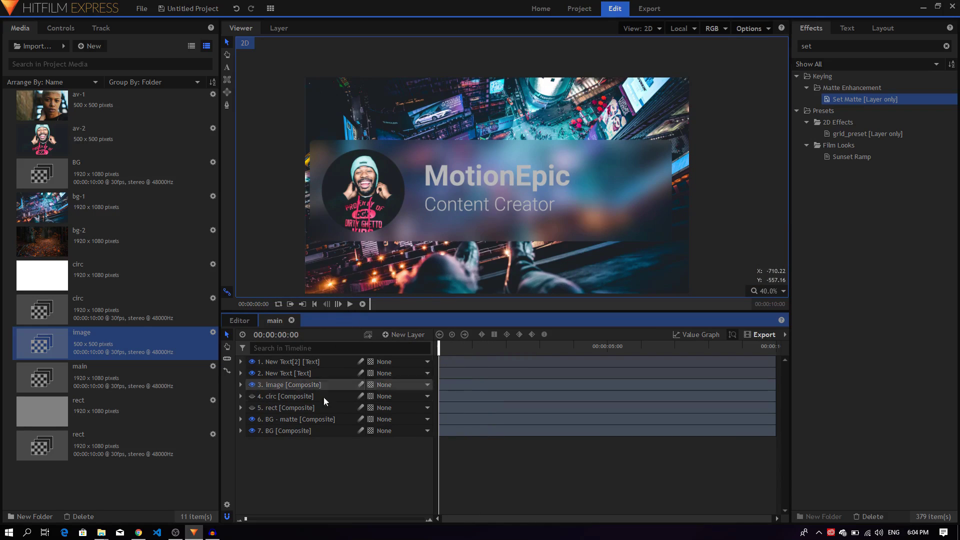
double_click(290, 431)
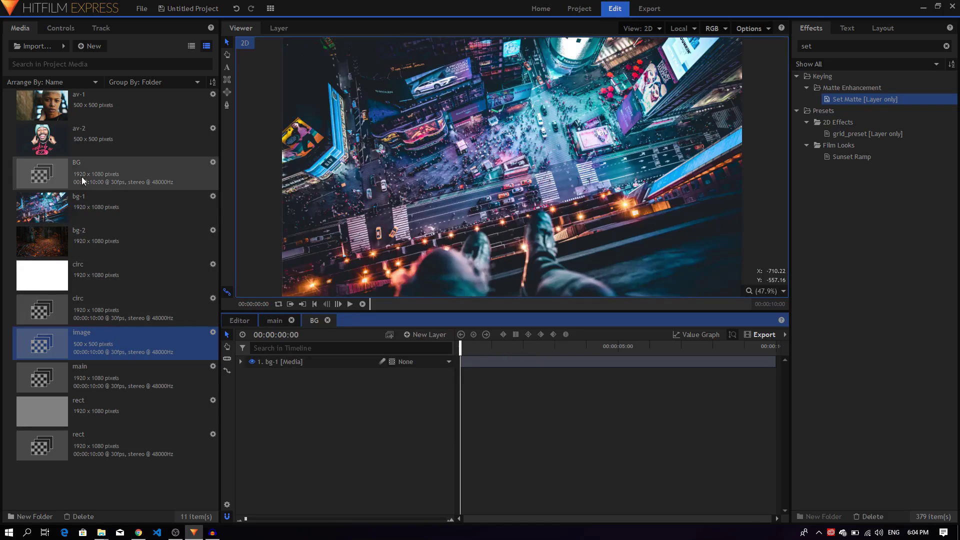
left_click_drag(97, 230, 268, 356)
left_click(274, 320)
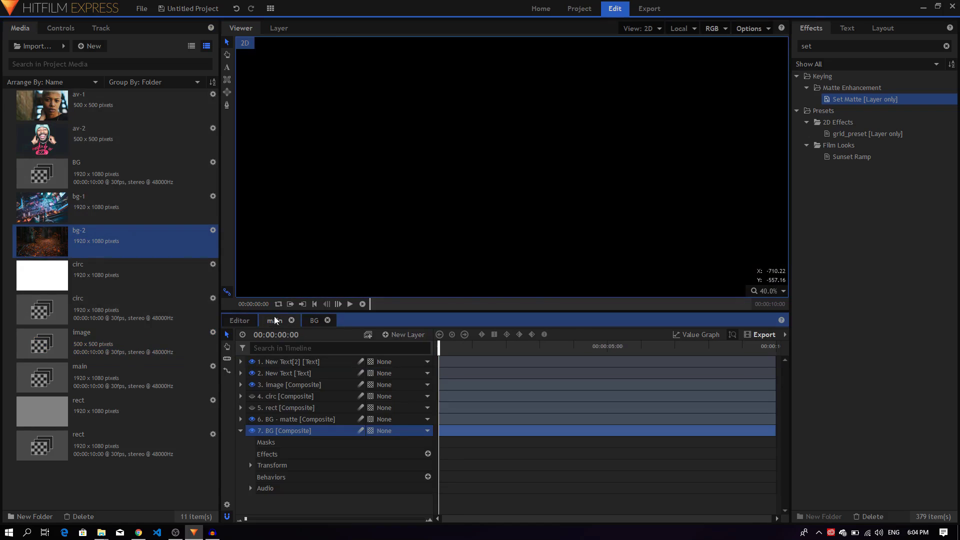
scroll(456, 217, "down", 1)
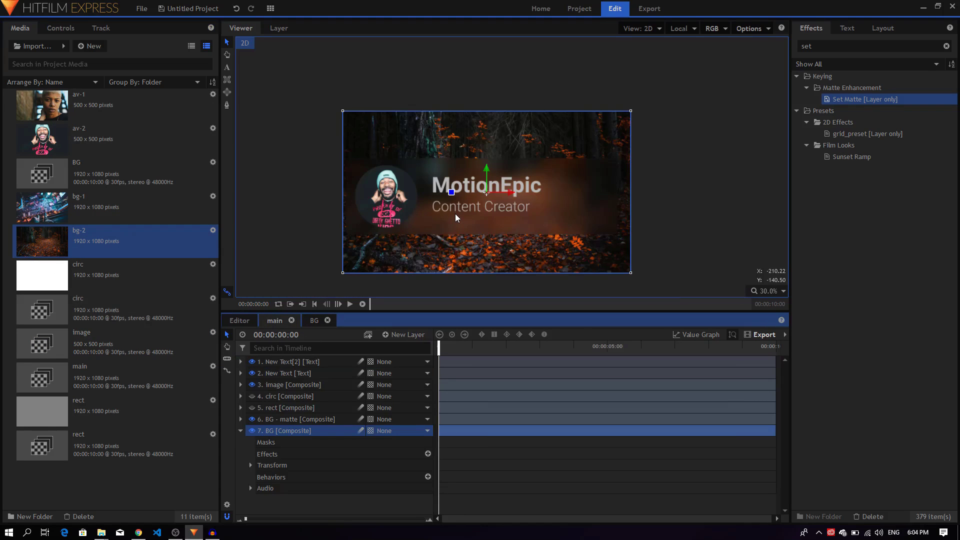
scroll(462, 220, "up", 2)
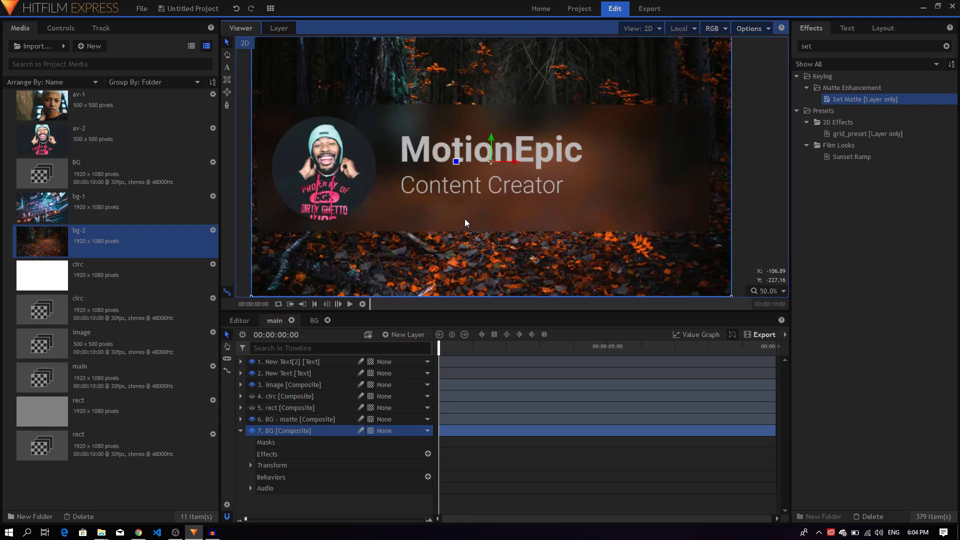
scroll(478, 214, "down", 1)
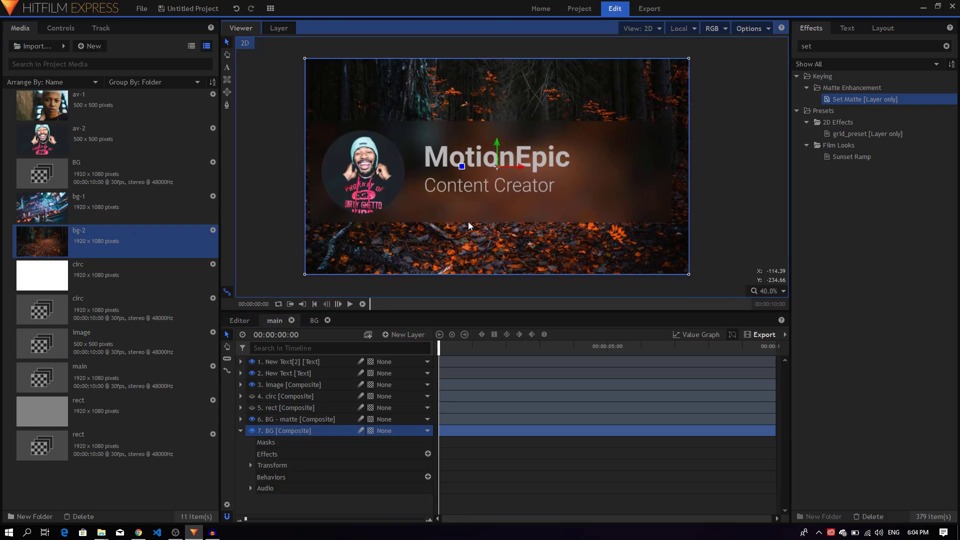
left_click(241, 430)
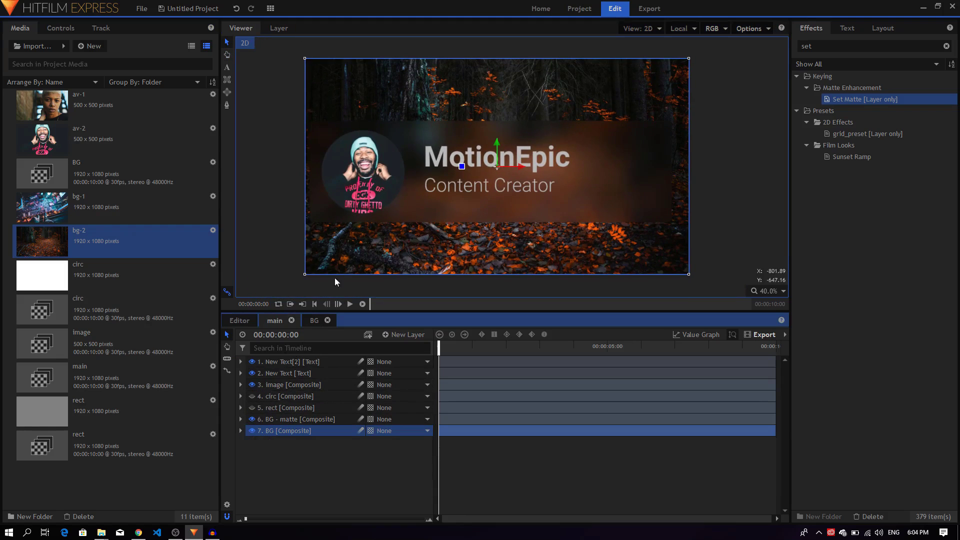
- Add the av-1 photo into the image composite and return to main
left_click(281, 385)
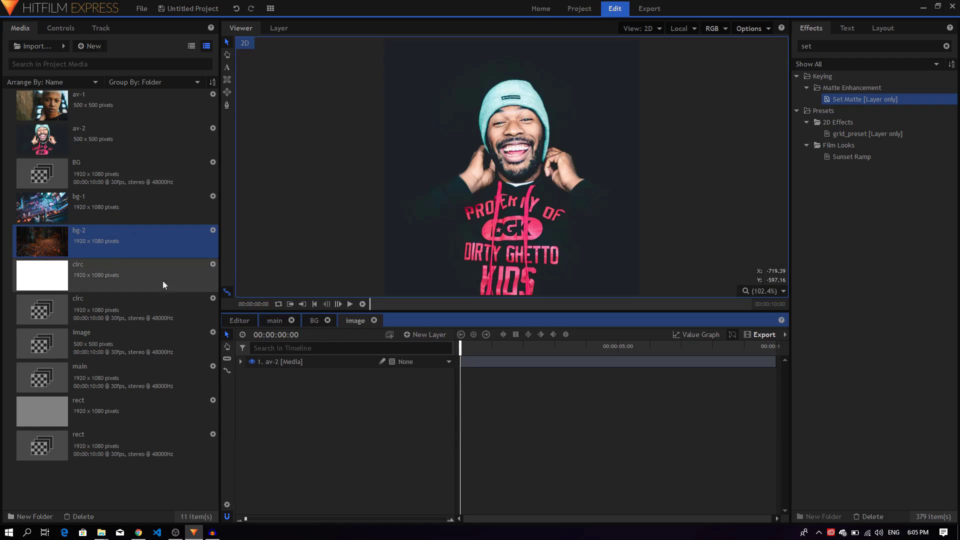
left_click_drag(81, 118, 278, 361)
left_click(272, 322)
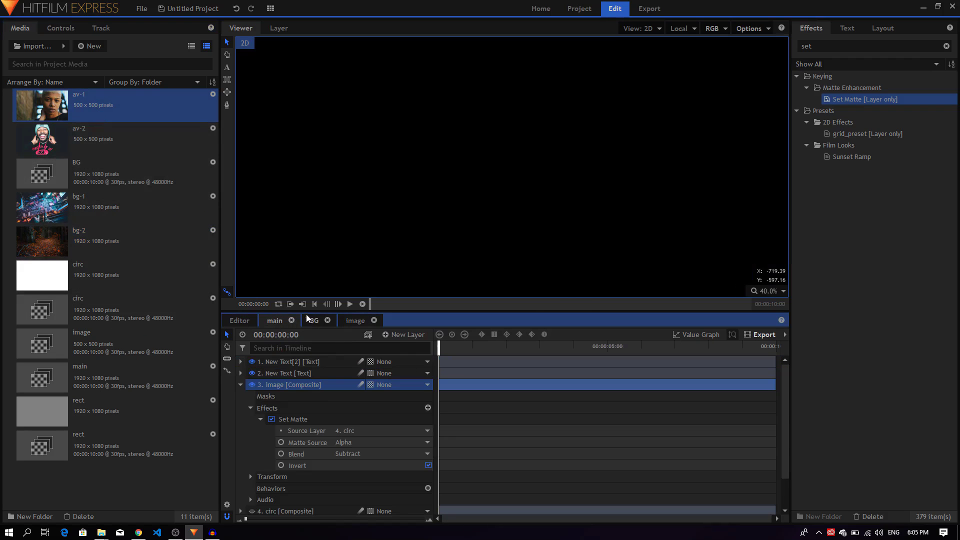
- Collapse the image layer, deselect all layers, and review the composite in the viewer
scroll(401, 199, "up", 2)
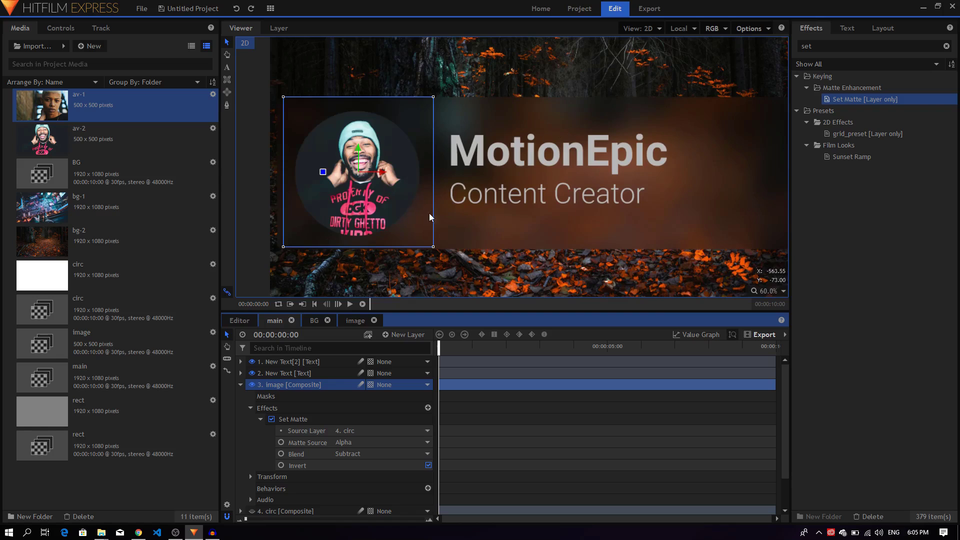
scroll(445, 196, "down", 2)
left_click(241, 384)
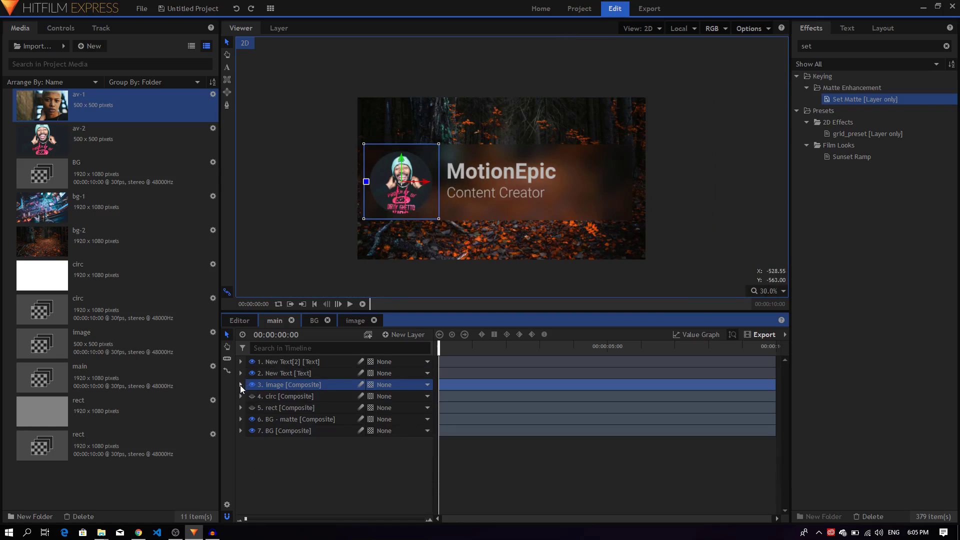
left_click(298, 463)
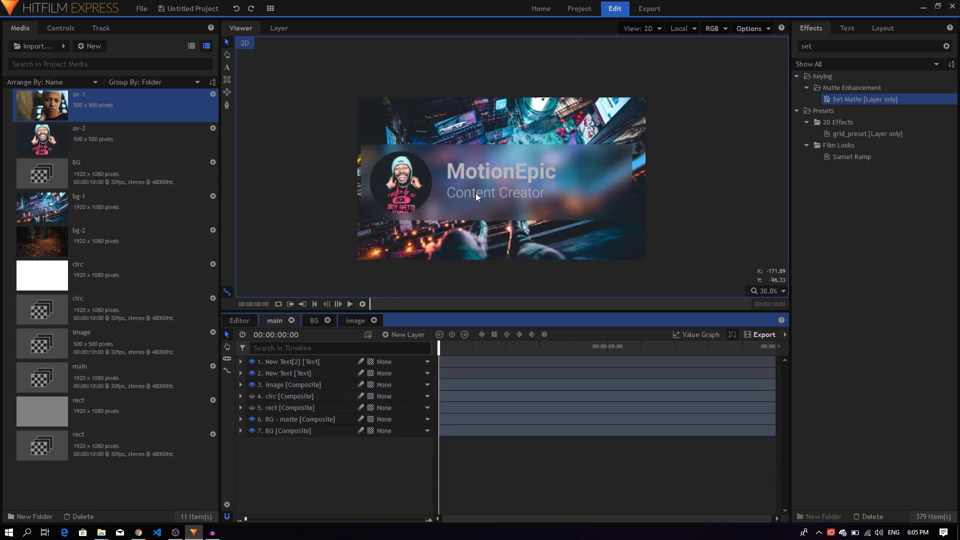
scroll(483, 173, "up", 3)
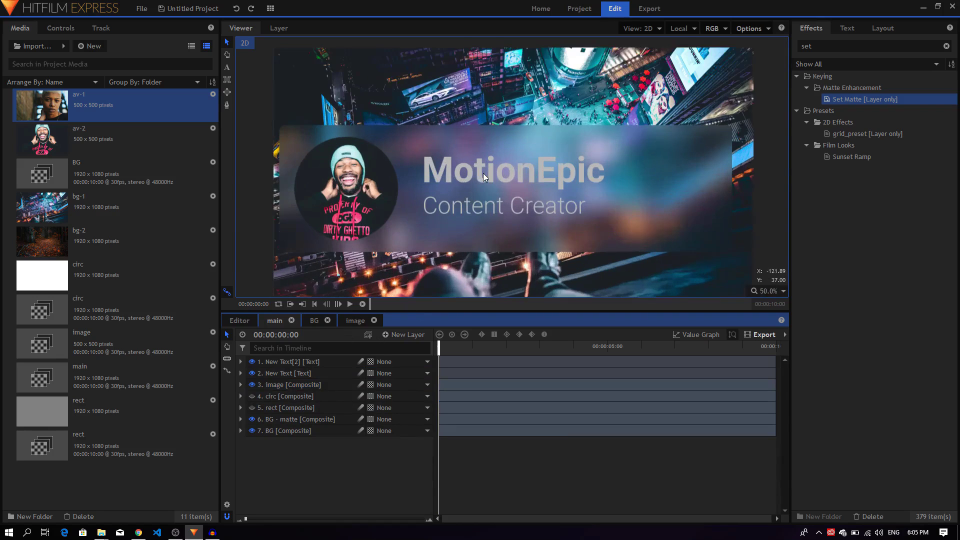
scroll(483, 172, "down", 2)
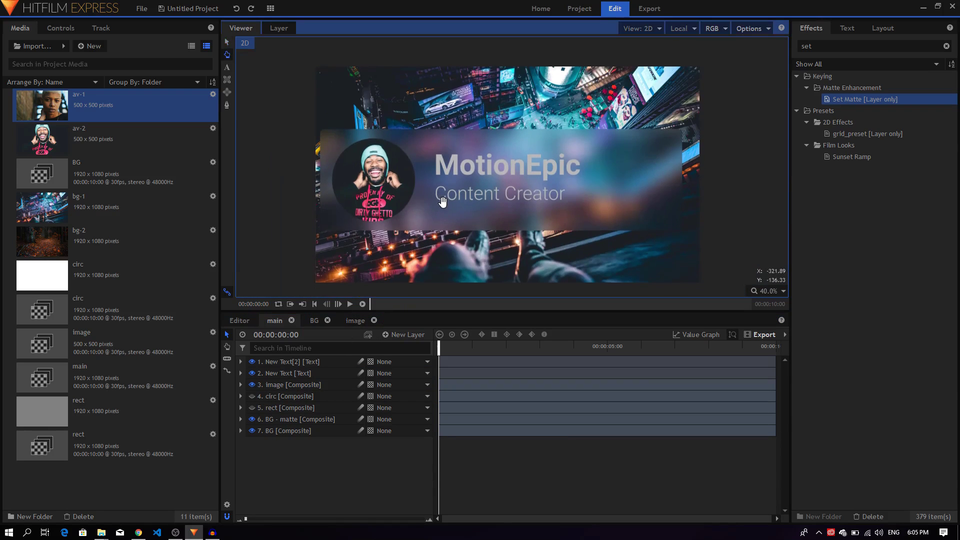
- Look over the text, image, circ and rect layers, then add a new Point layer
left_click(298, 362)
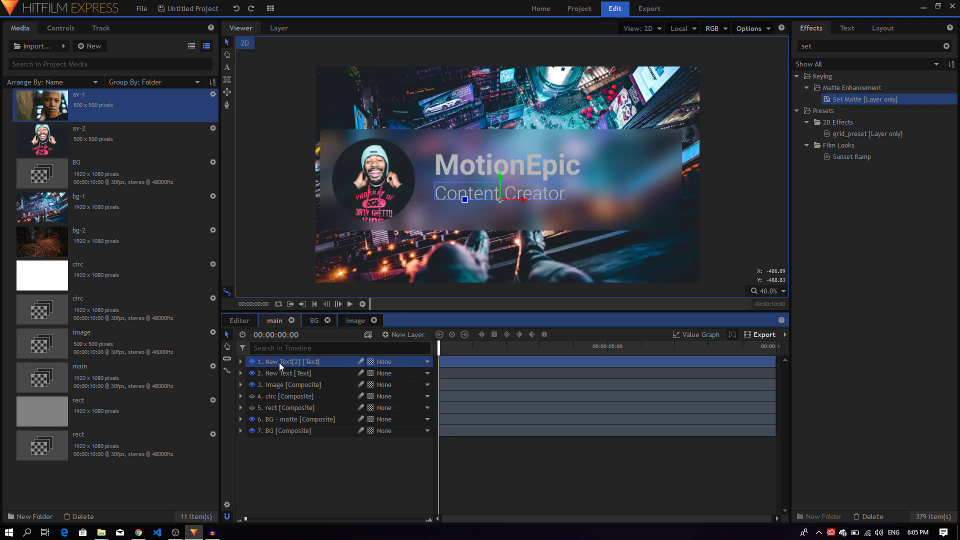
left_click(290, 372)
left_click(286, 385)
left_click(280, 394)
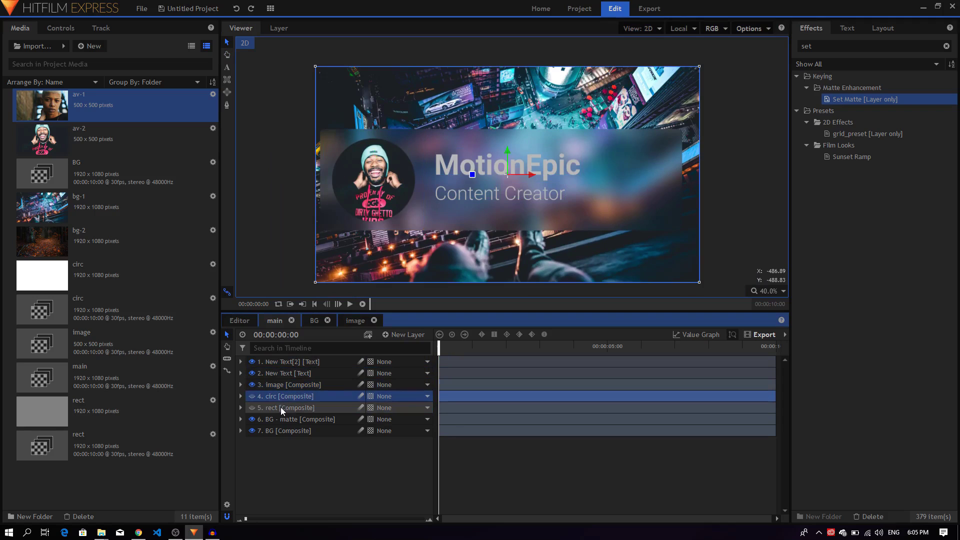
left_click(280, 407)
left_click(281, 397)
left_click(280, 385)
left_click(280, 374)
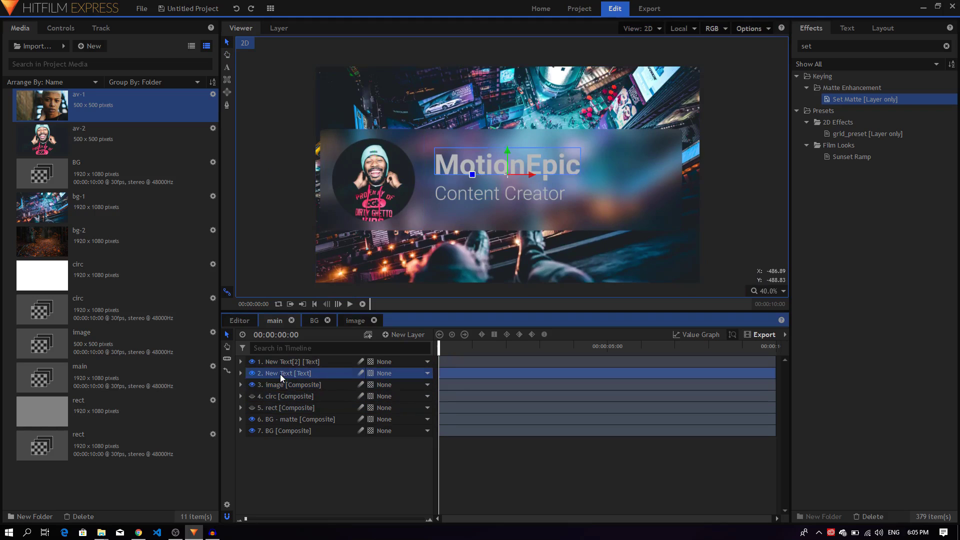
left_click(278, 363)
left_click(407, 335)
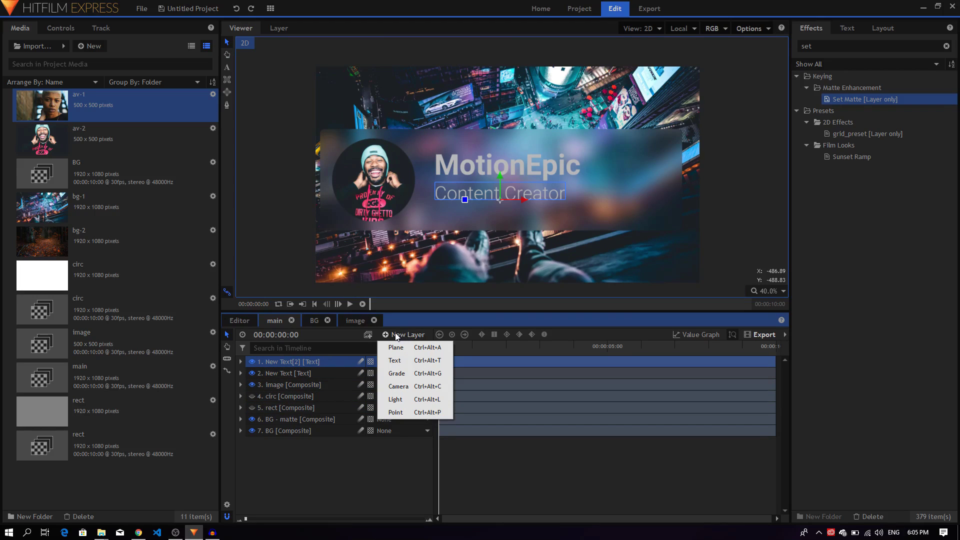
left_click(403, 412)
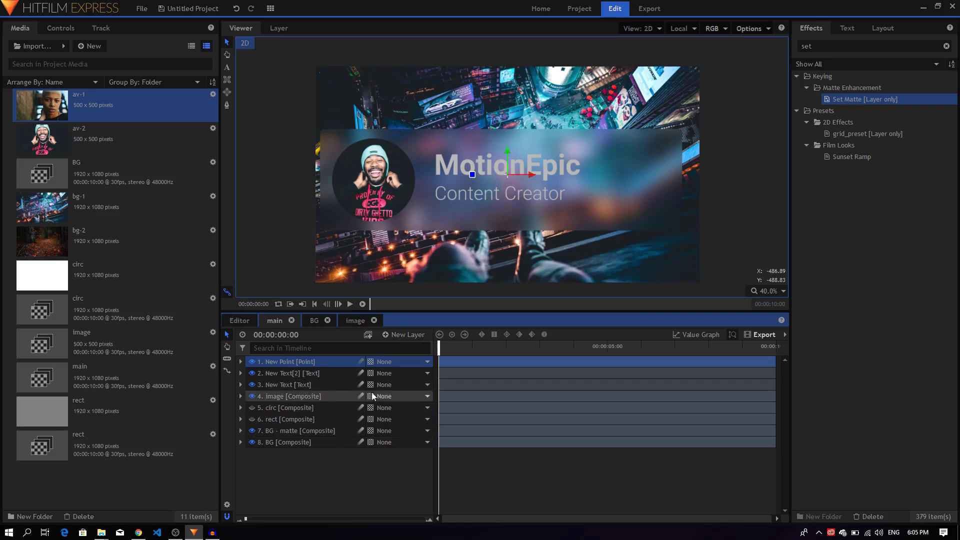
- Parent layers 2–6 to 1. New Point and expand the point's Transform
left_click(312, 374)
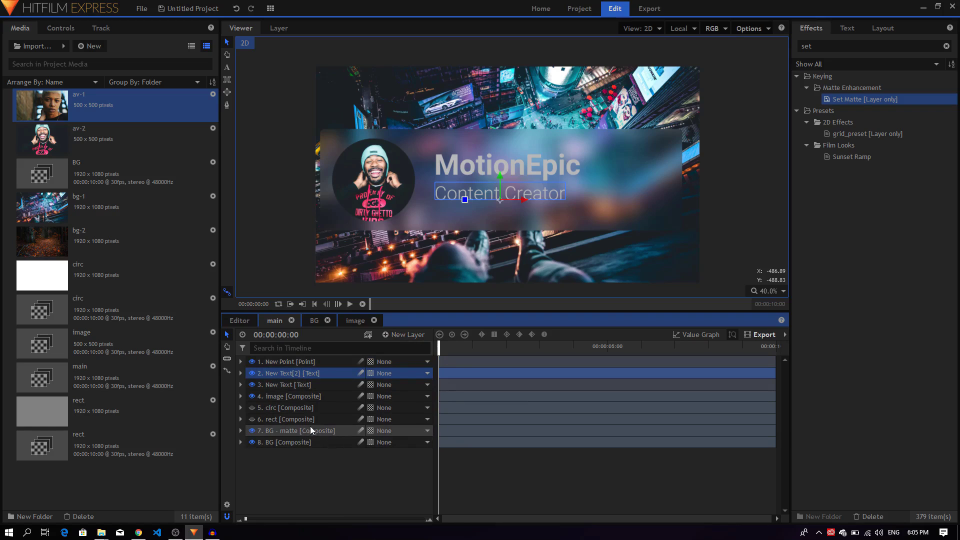
left_click(288, 420, "shift")
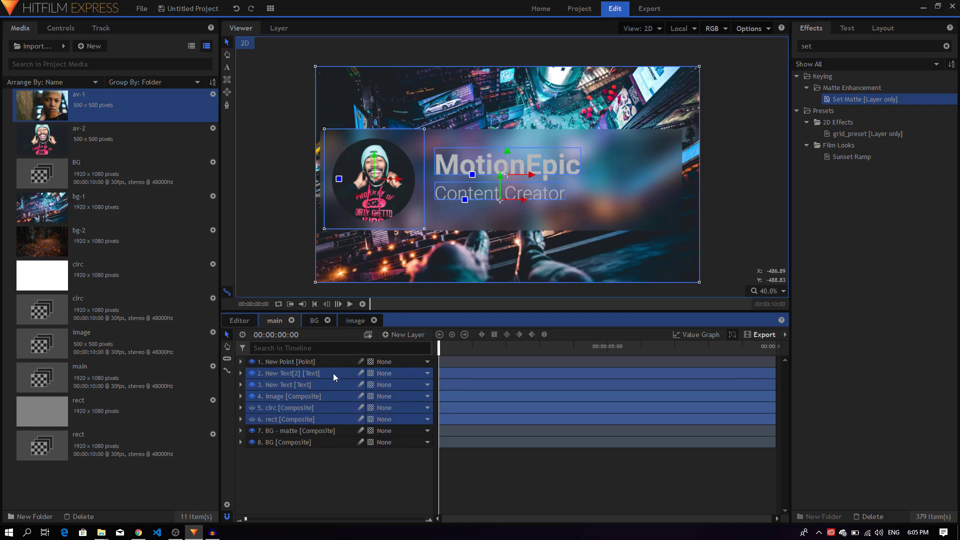
left_click(393, 373)
left_click(395, 394)
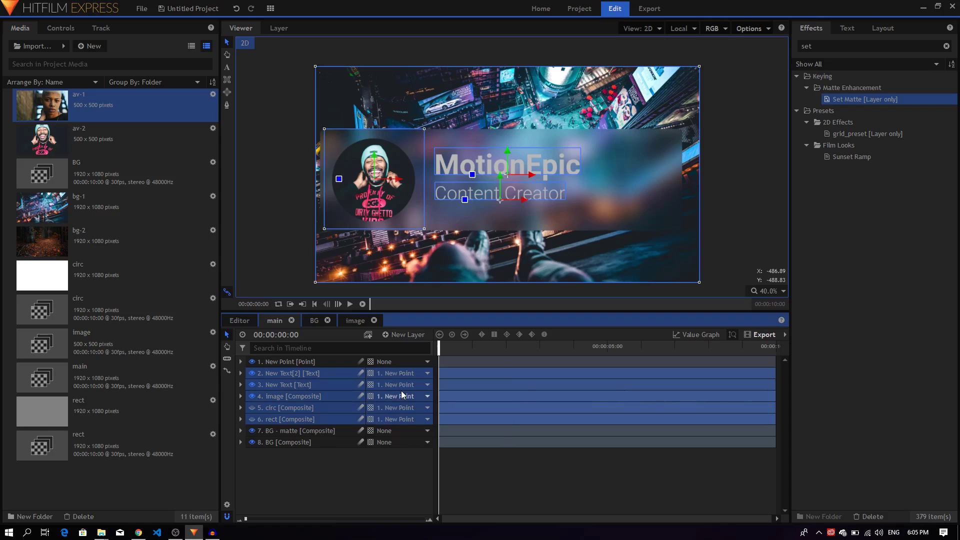
left_click(241, 361)
left_click(250, 373)
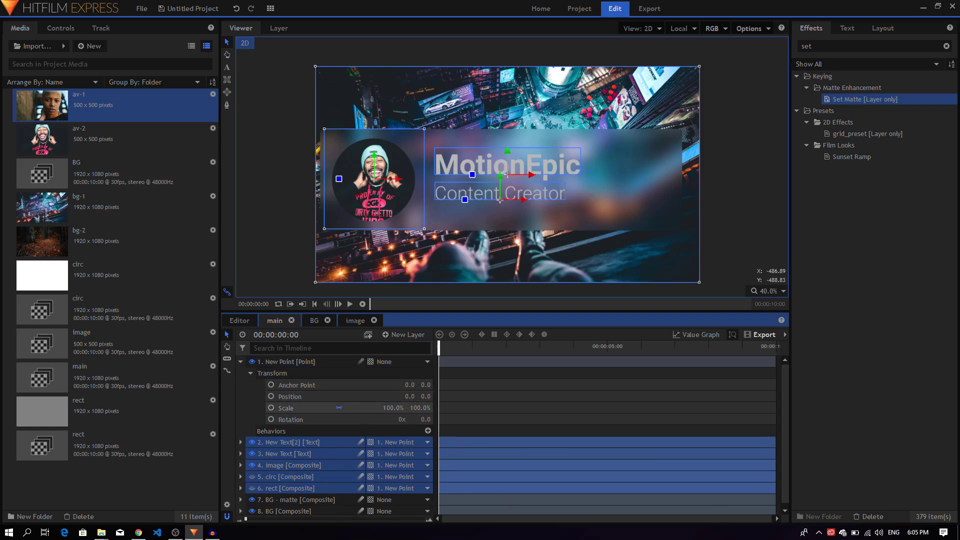
- Scale the New Point to 50%, place it at -399.7, -346.3, and move the playhead to 00:00:01:10
left_click_drag(398, 408, 398, 409)
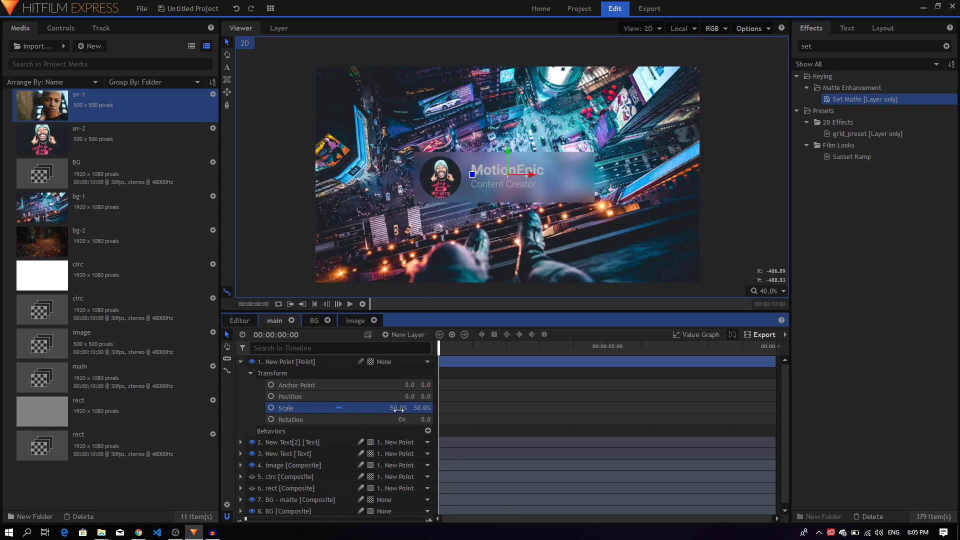
left_click_drag(503, 178, 428, 249)
scroll(428, 249, "up", 5)
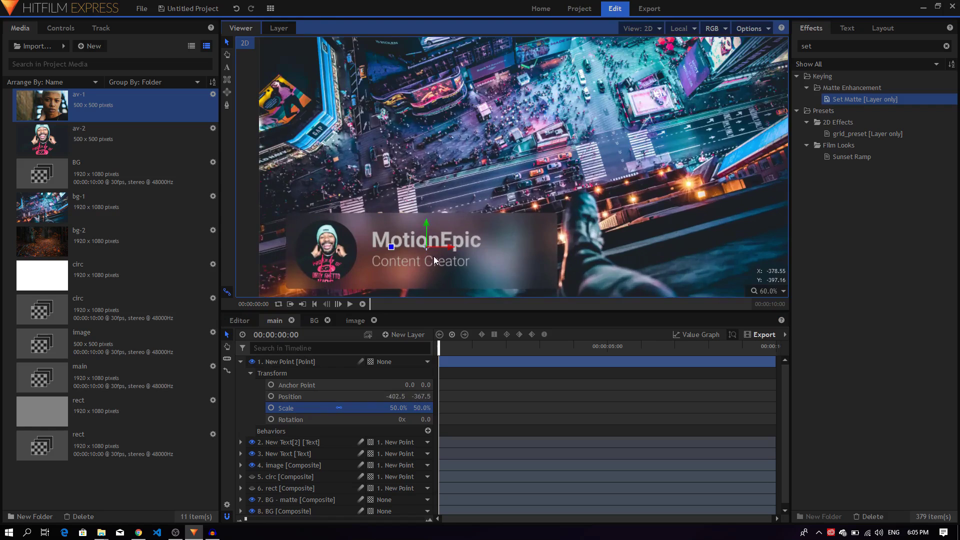
left_click_drag(435, 229, 477, 212)
scroll(520, 202, "down", 1)
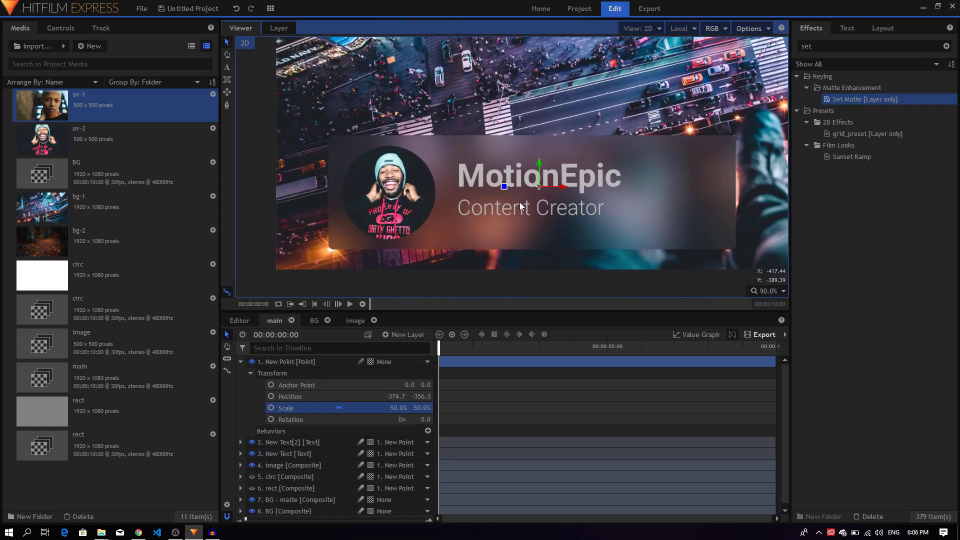
left_click_drag(535, 193, 526, 189)
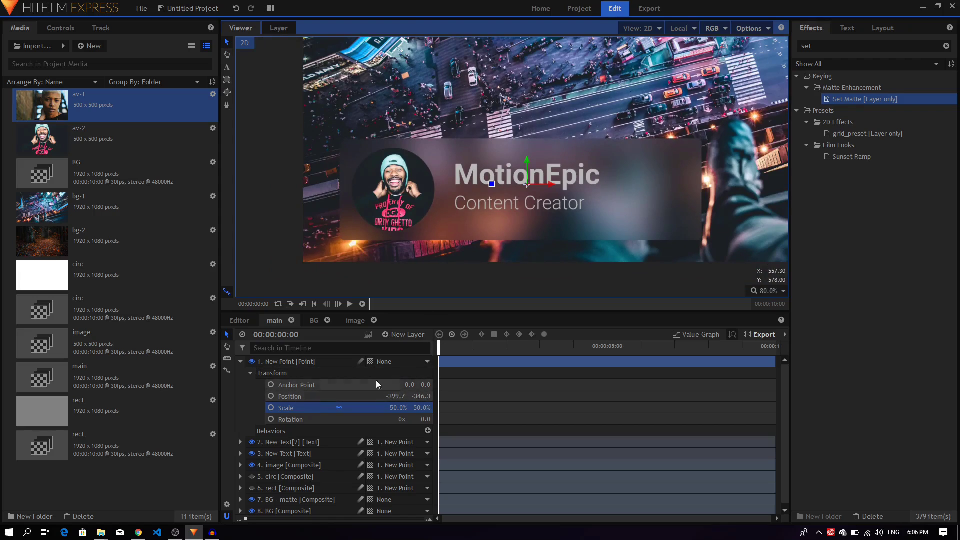
mouse_move(497, 346)
left_mouse_down()
mouse_move(508, 349)
mouse_move(484, 350)
left_mouse_up()
- Keyframe Position at 00:00:01:10, then at 0:00 move the point off-frame to -399.7, -695.1, checking the Value Graph
left_click(270, 396)
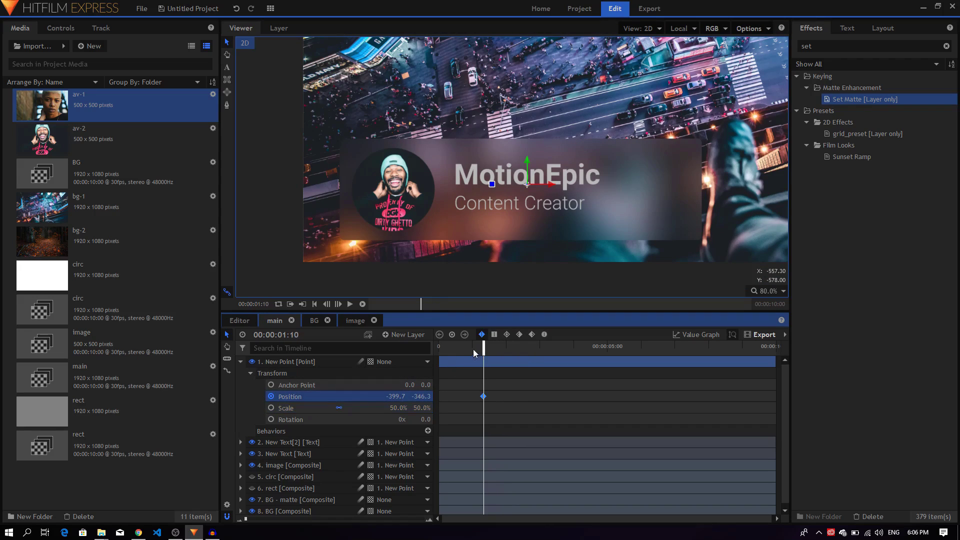
key("Home")
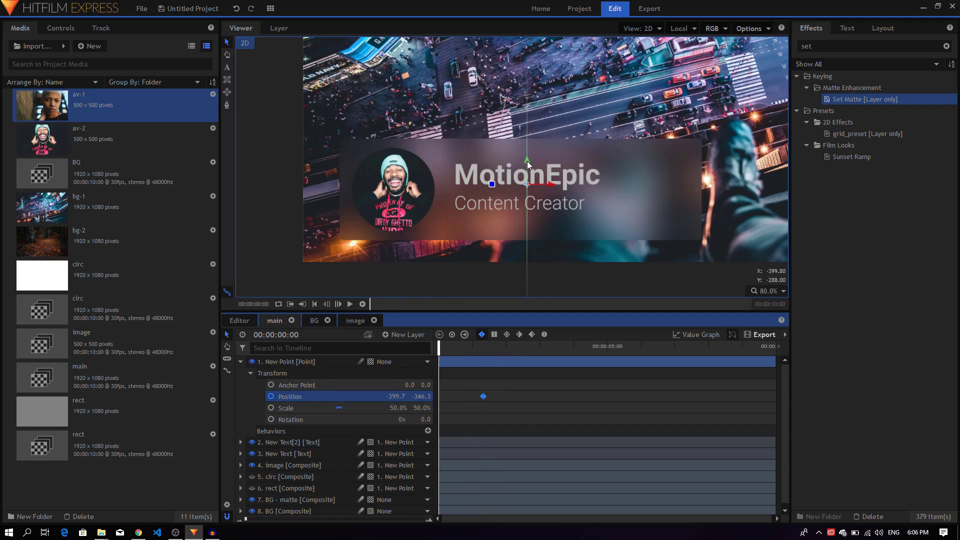
left_click_drag(527, 160, 528, 300)
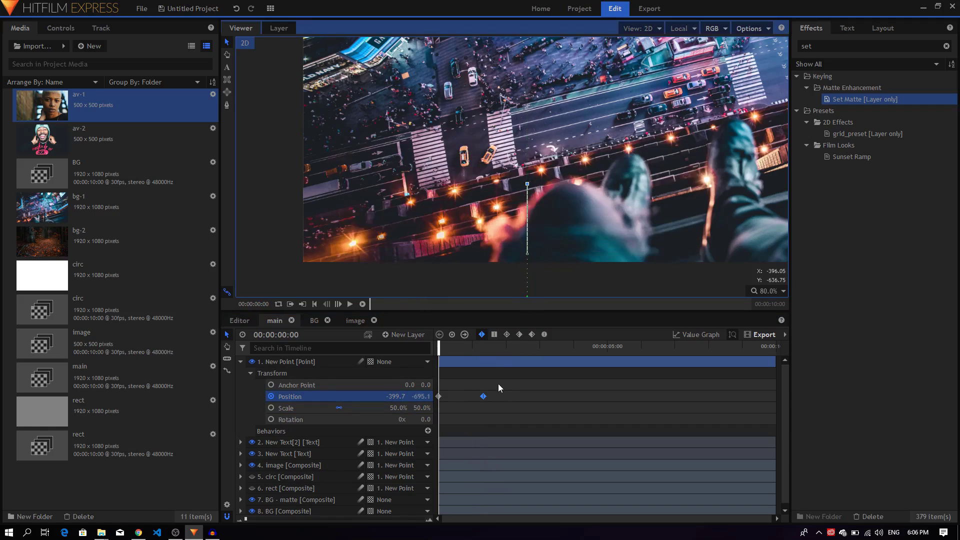
left_click(704, 337)
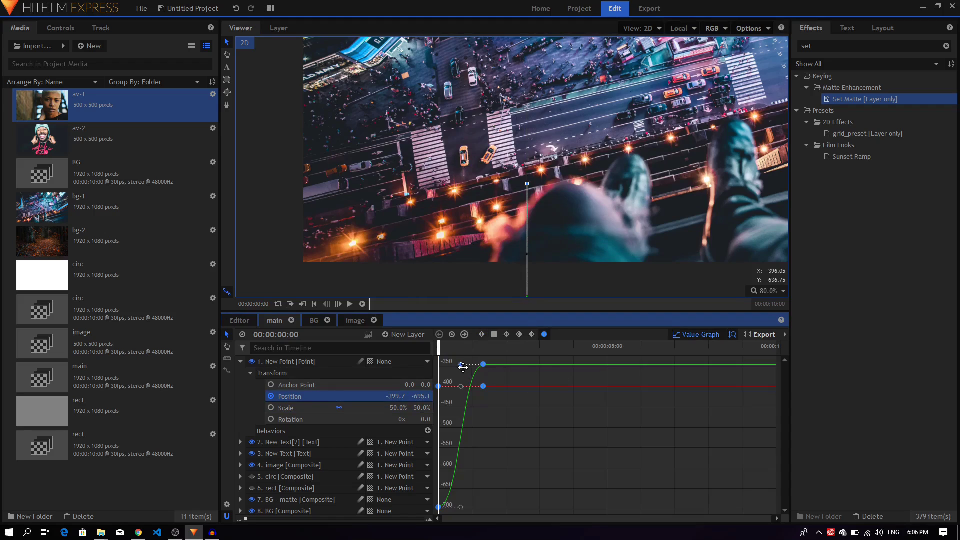
left_click(463, 367)
left_click(696, 335)
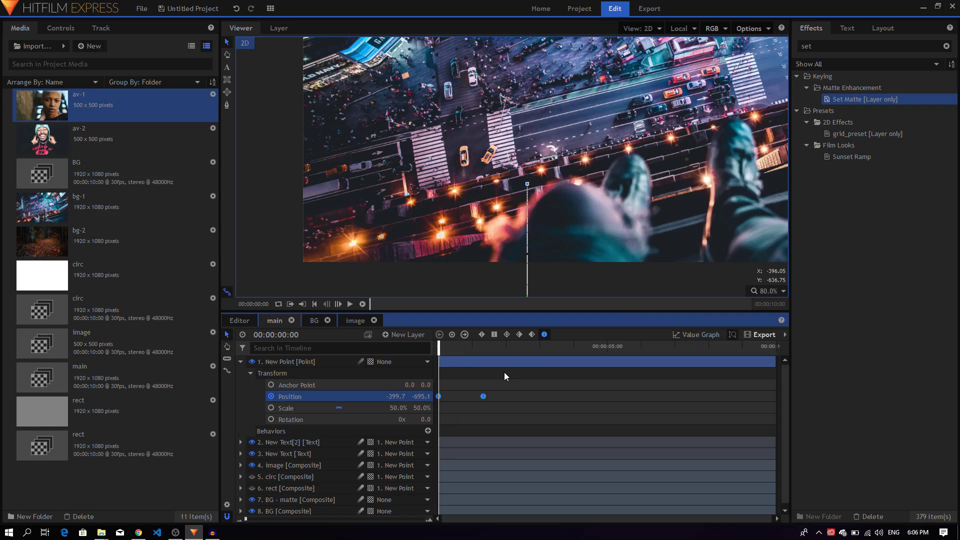
- Play the slide-up, stopping at 00:00:01:29, then collapse the New Point layer and recentre the viewer
key("space")
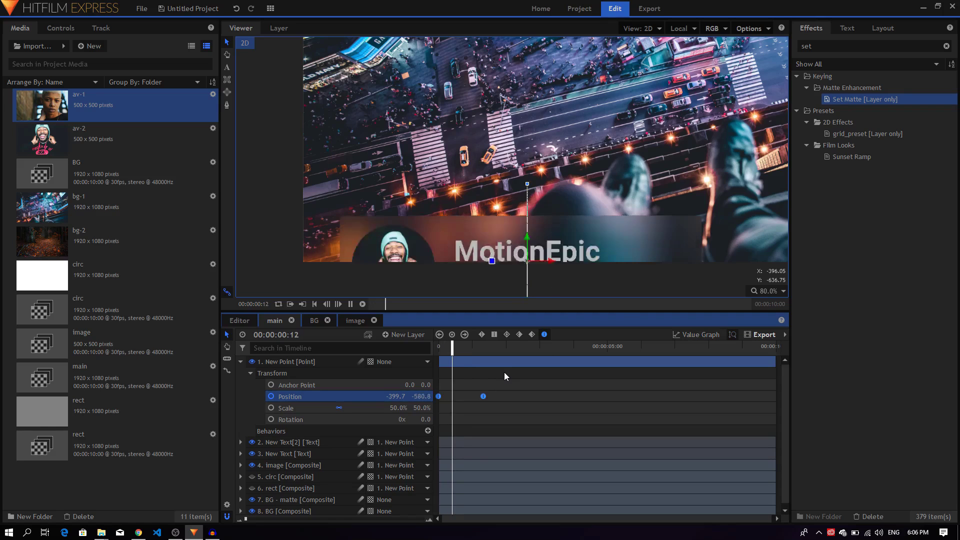
key("space")
scroll(562, 211, "down", 4)
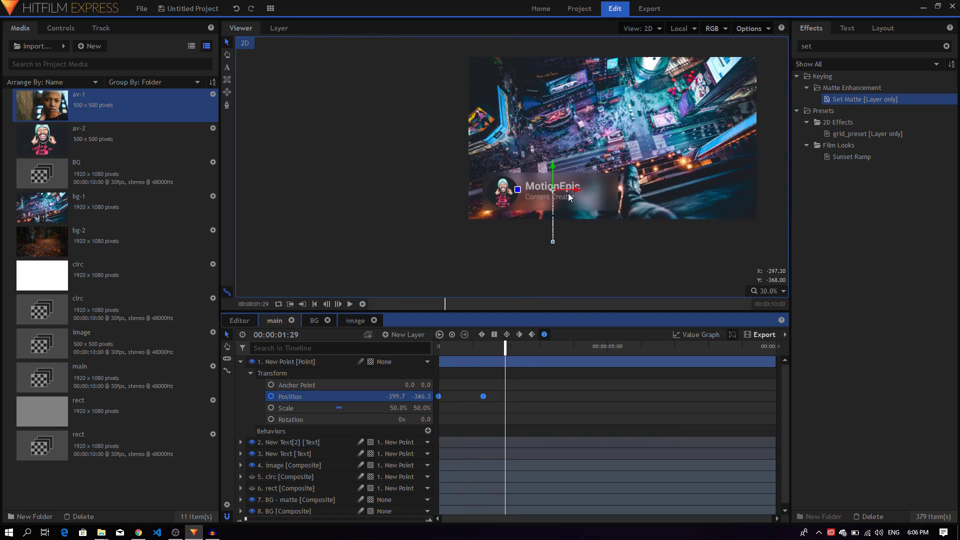
left_click(253, 366)
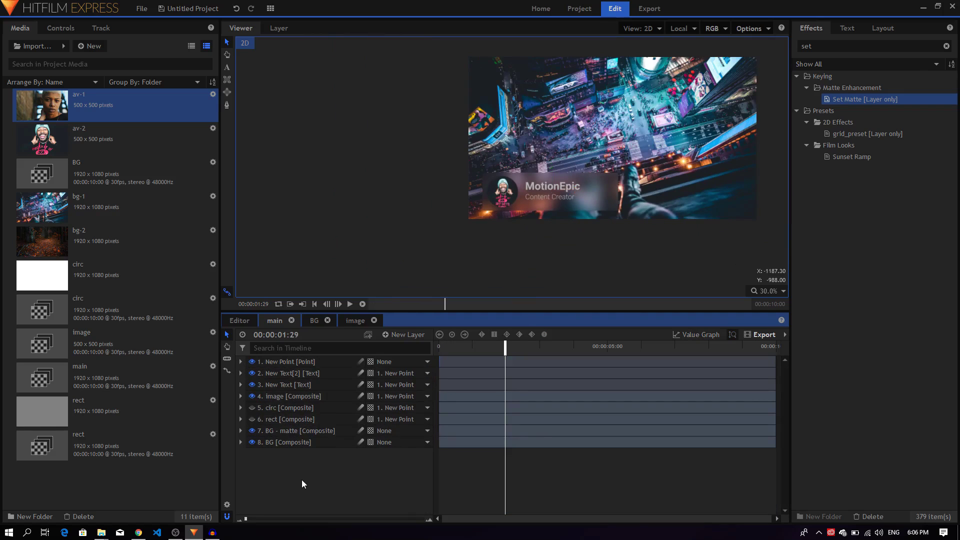
scroll(458, 226, "up", 2)
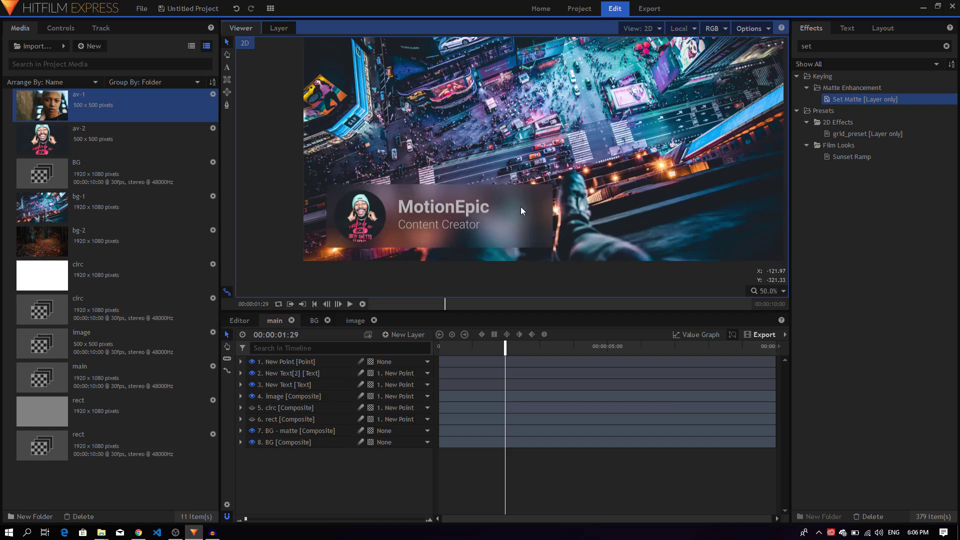
left_click_drag(520, 200, 547, 206)
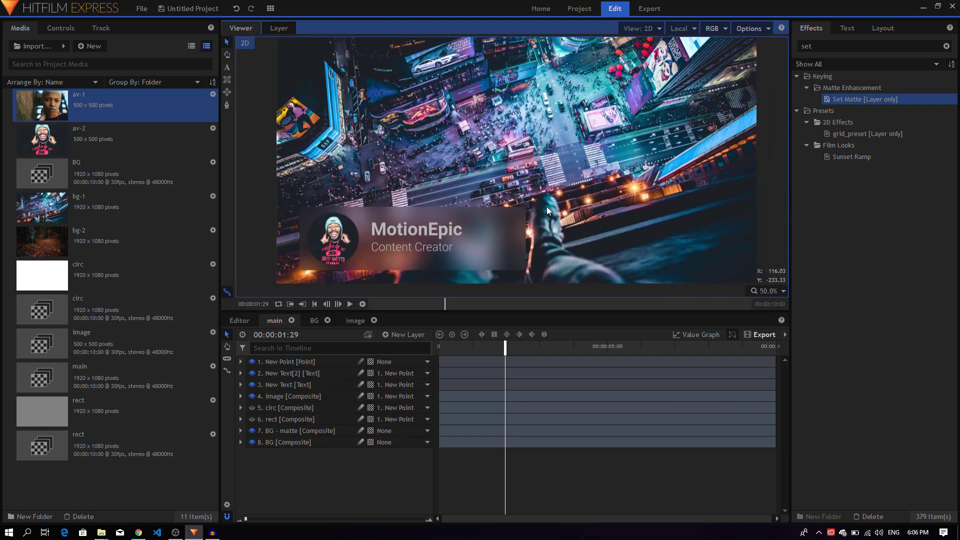
scroll(545, 204, "down", 1)
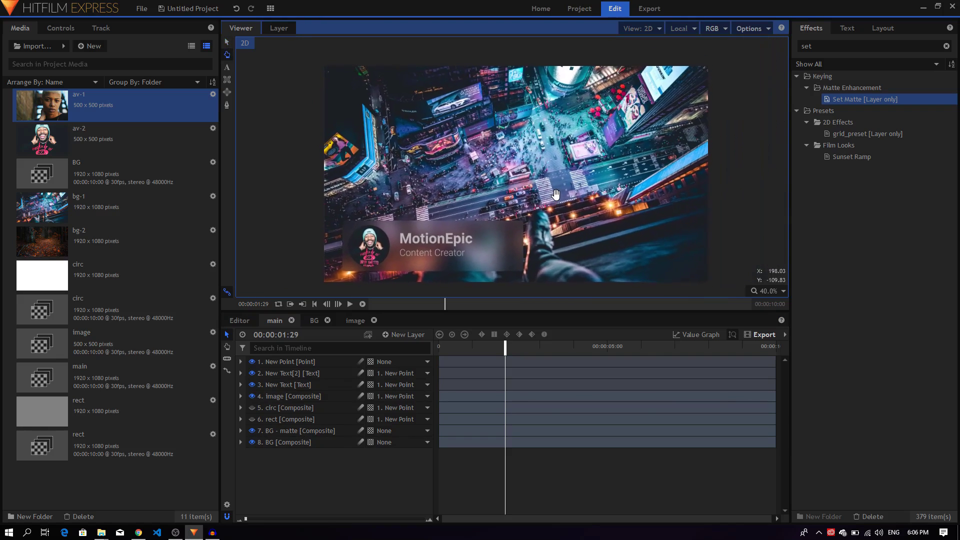
key("v")
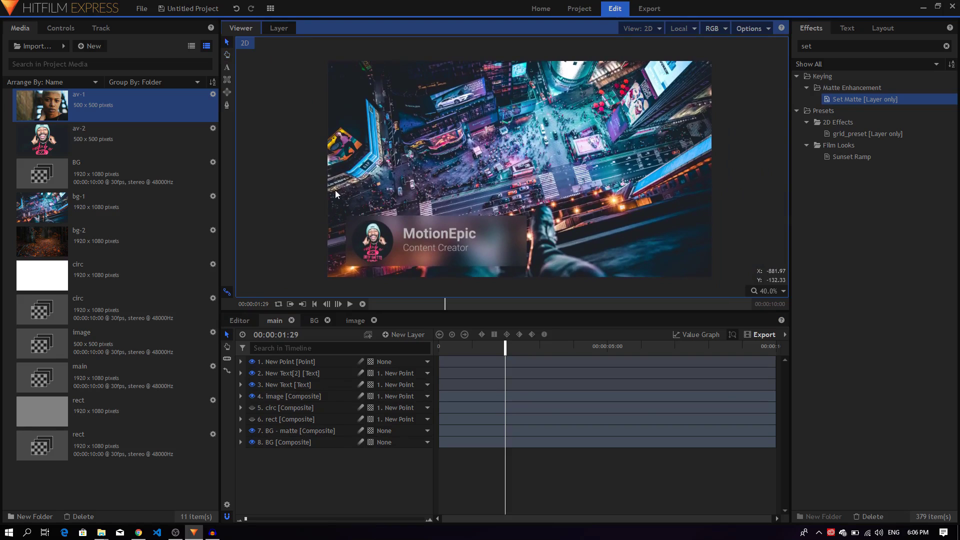